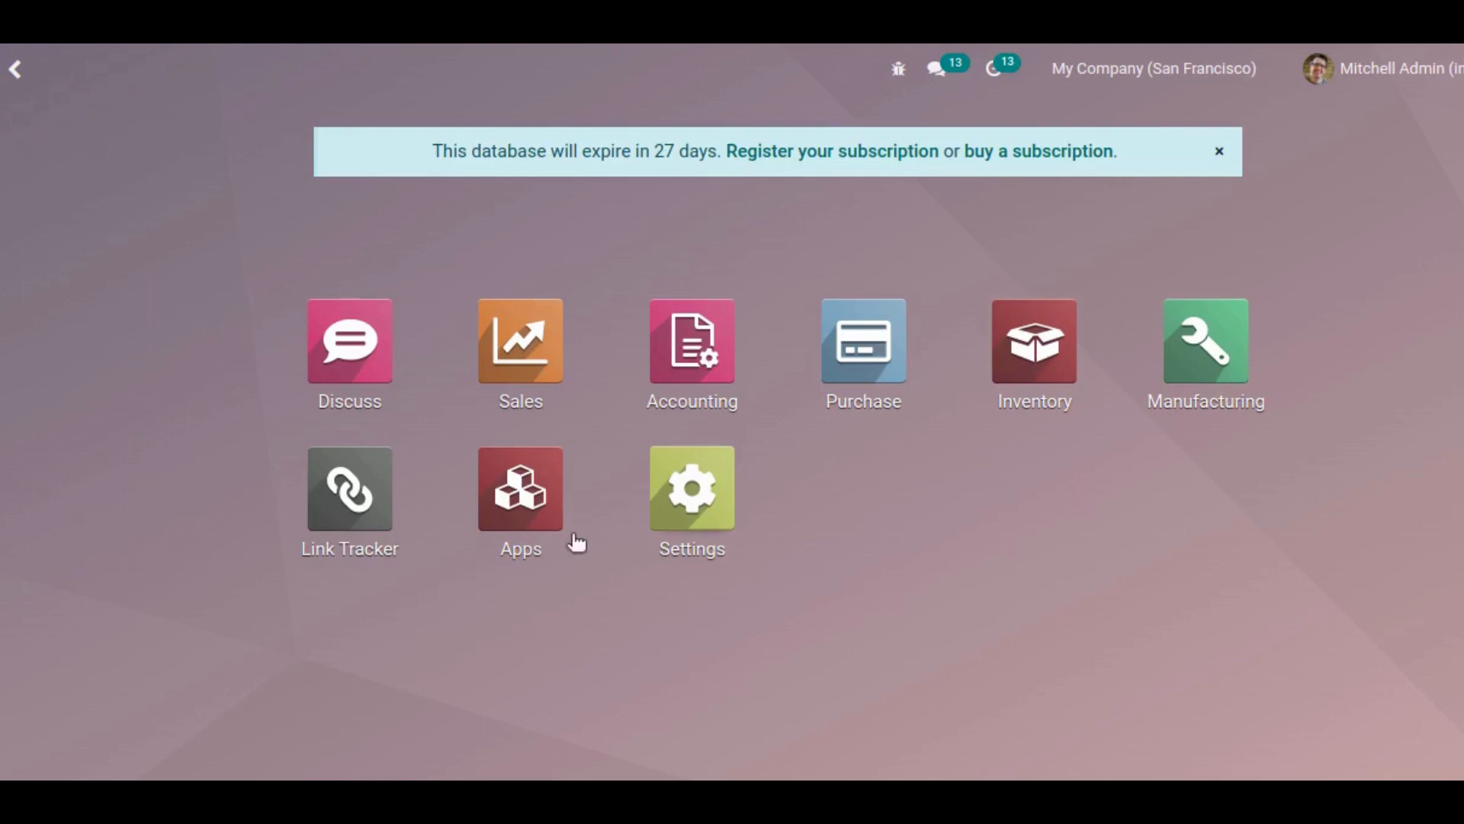
Step: Look up the WMS Landed Costs module among all apps, searching for "lan" and "wms_lan"
{"action": "left_click", "coordinate": [520, 496]}
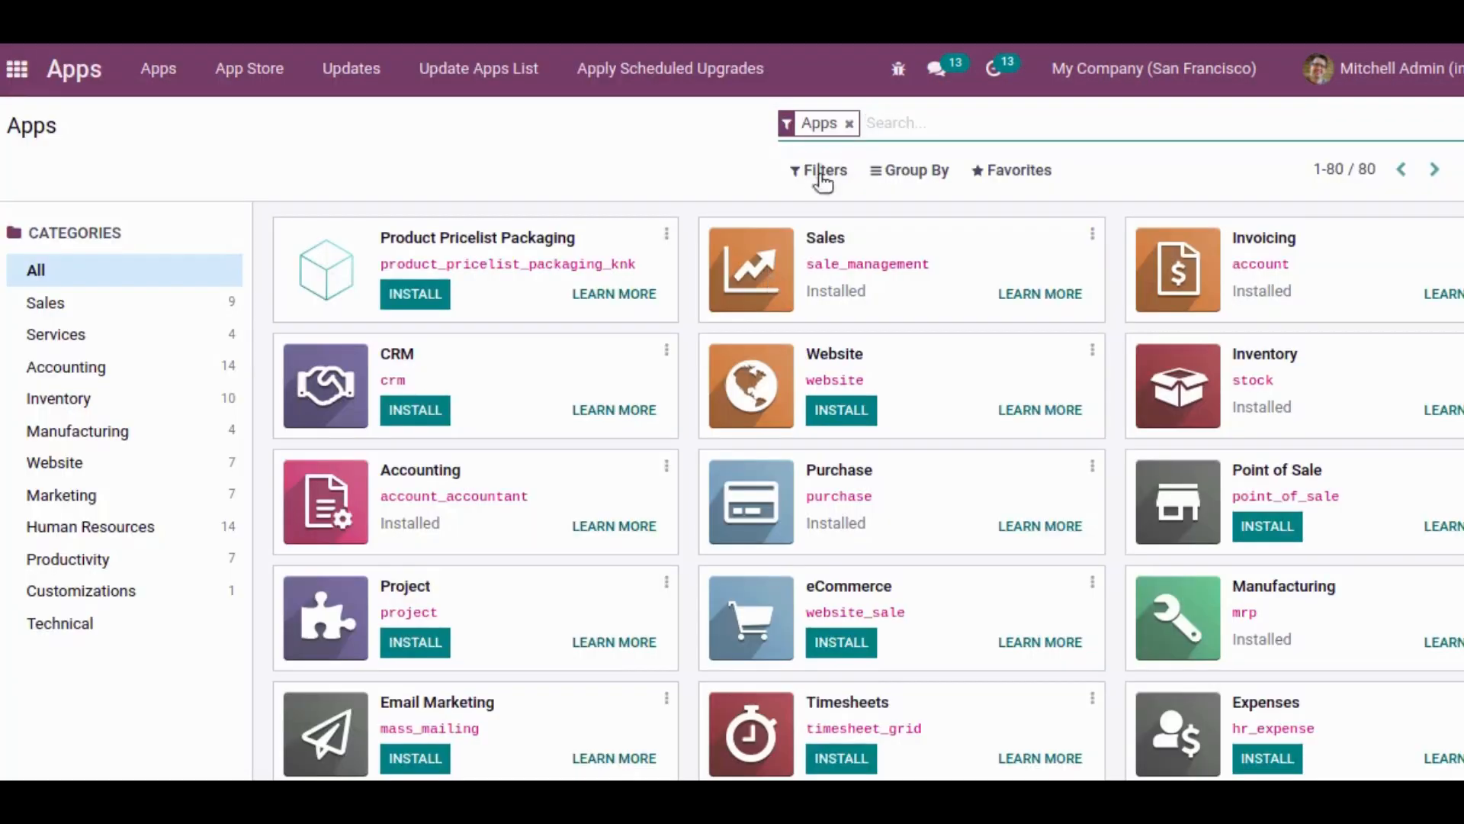
{"action": "left_click", "coordinate": [846, 123]}
{"action": "type", "text": "lan"}
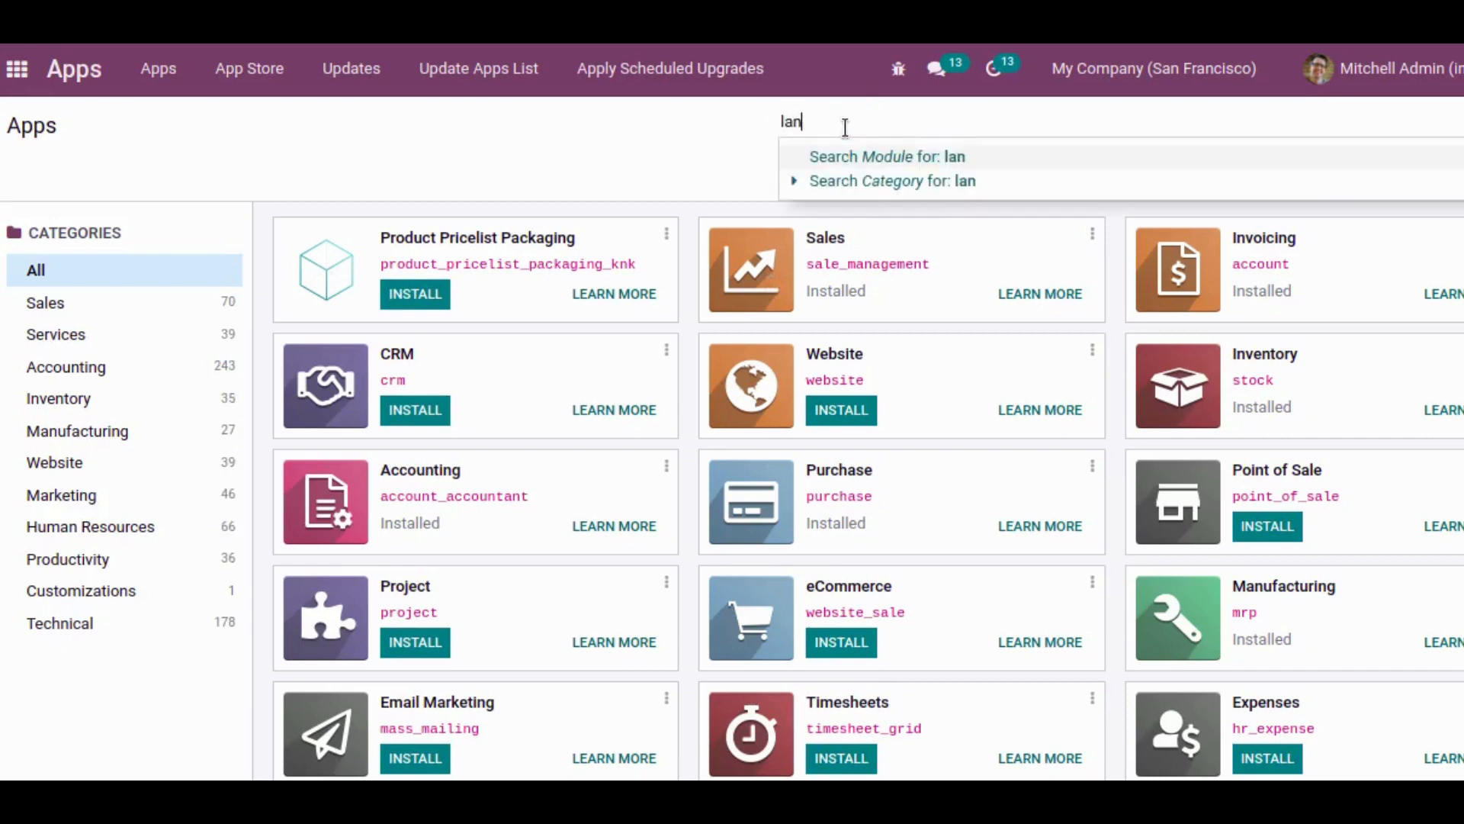
{"action": "key", "text": "Return"}
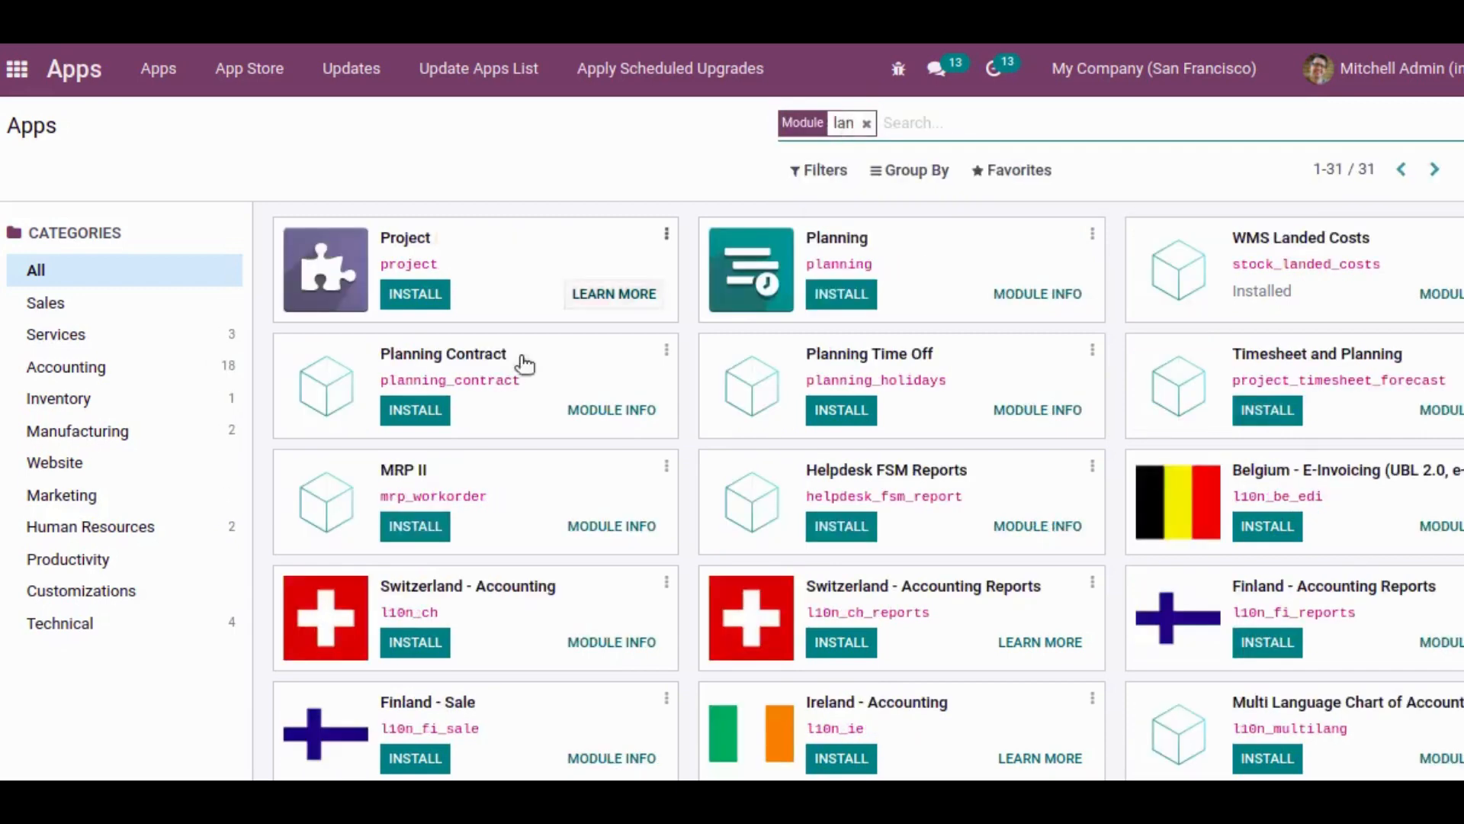
{"action": "left_click", "coordinate": [865, 123]}
{"action": "type", "text": "wms"}
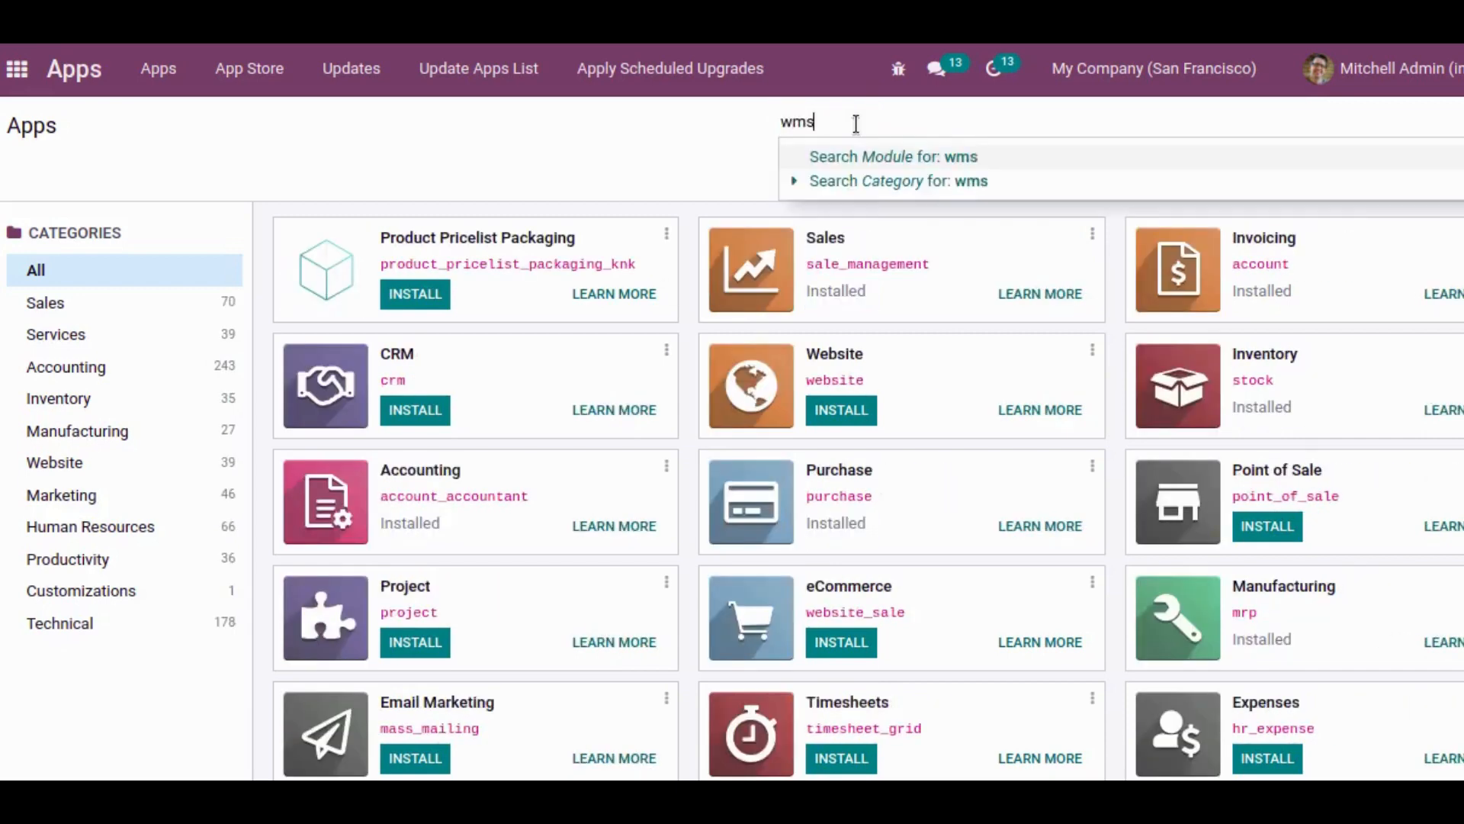
{"action": "type", "text": "_lan"}
{"action": "key", "text": "Return"}
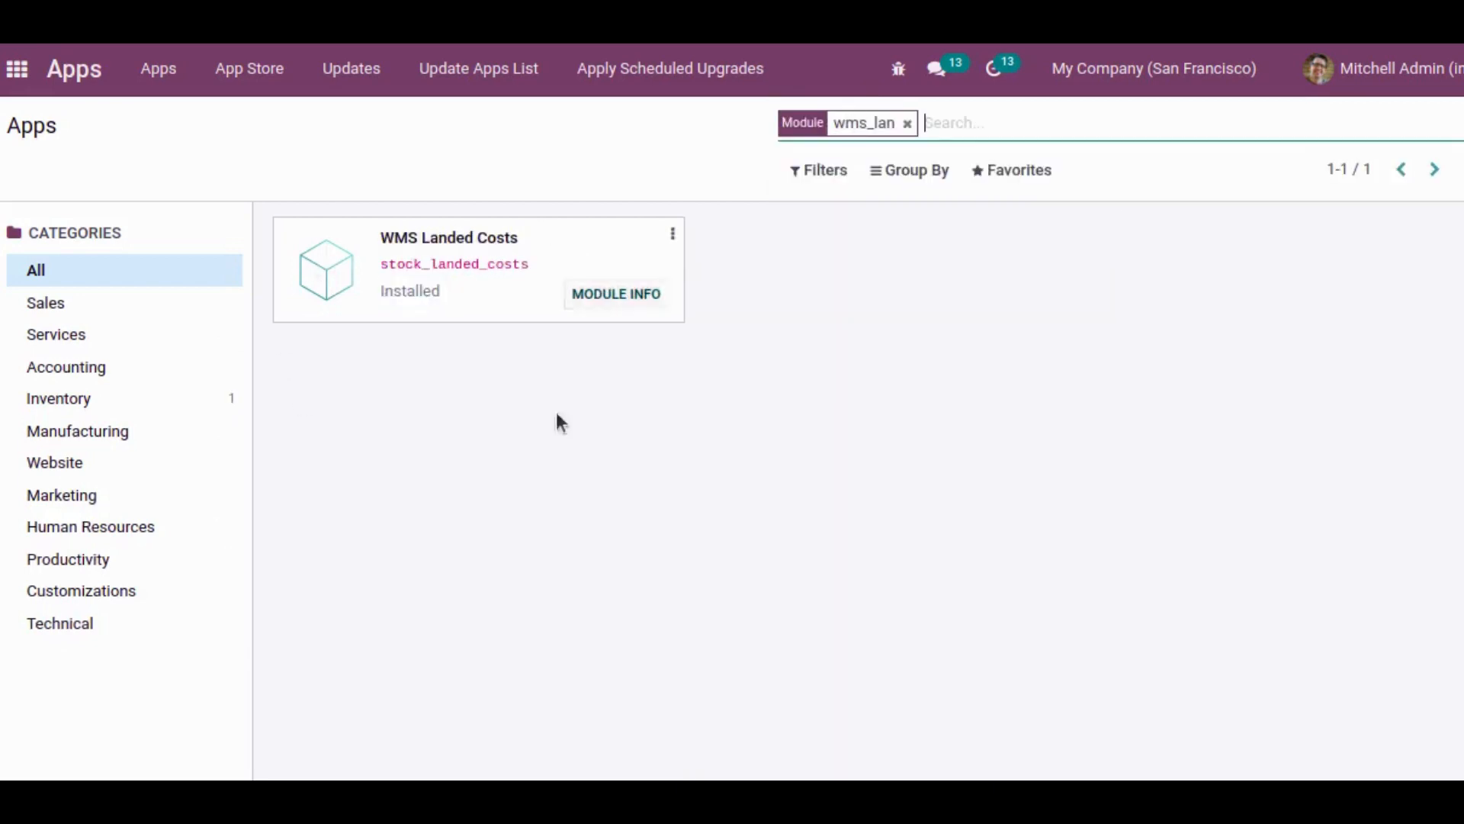
Step: Search the system settings for "lan" to check the Landed Costs option of Inventory
{"action": "left_click", "coordinate": [17, 69]}
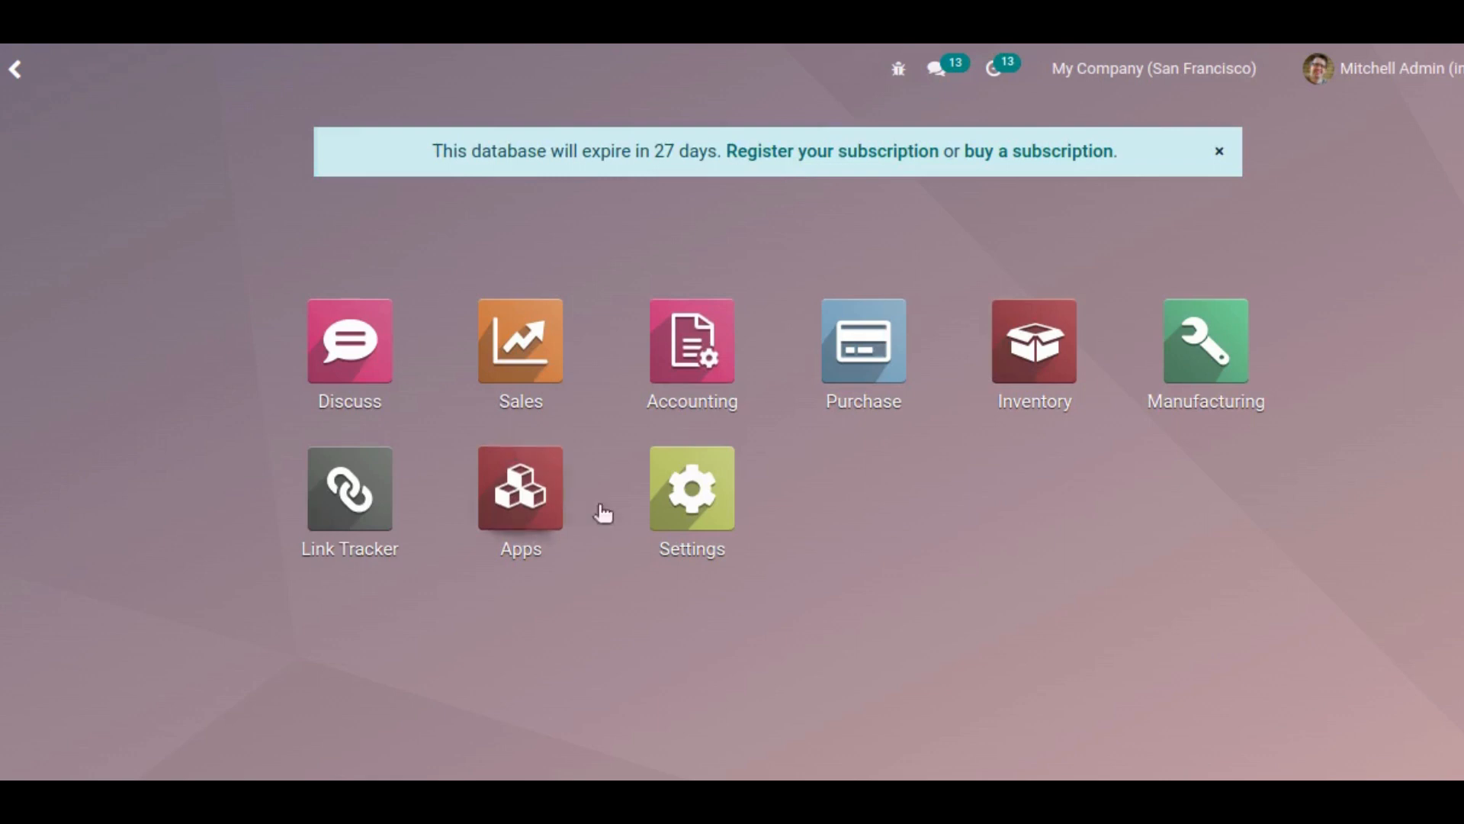
{"action": "left_click", "coordinate": [675, 514]}
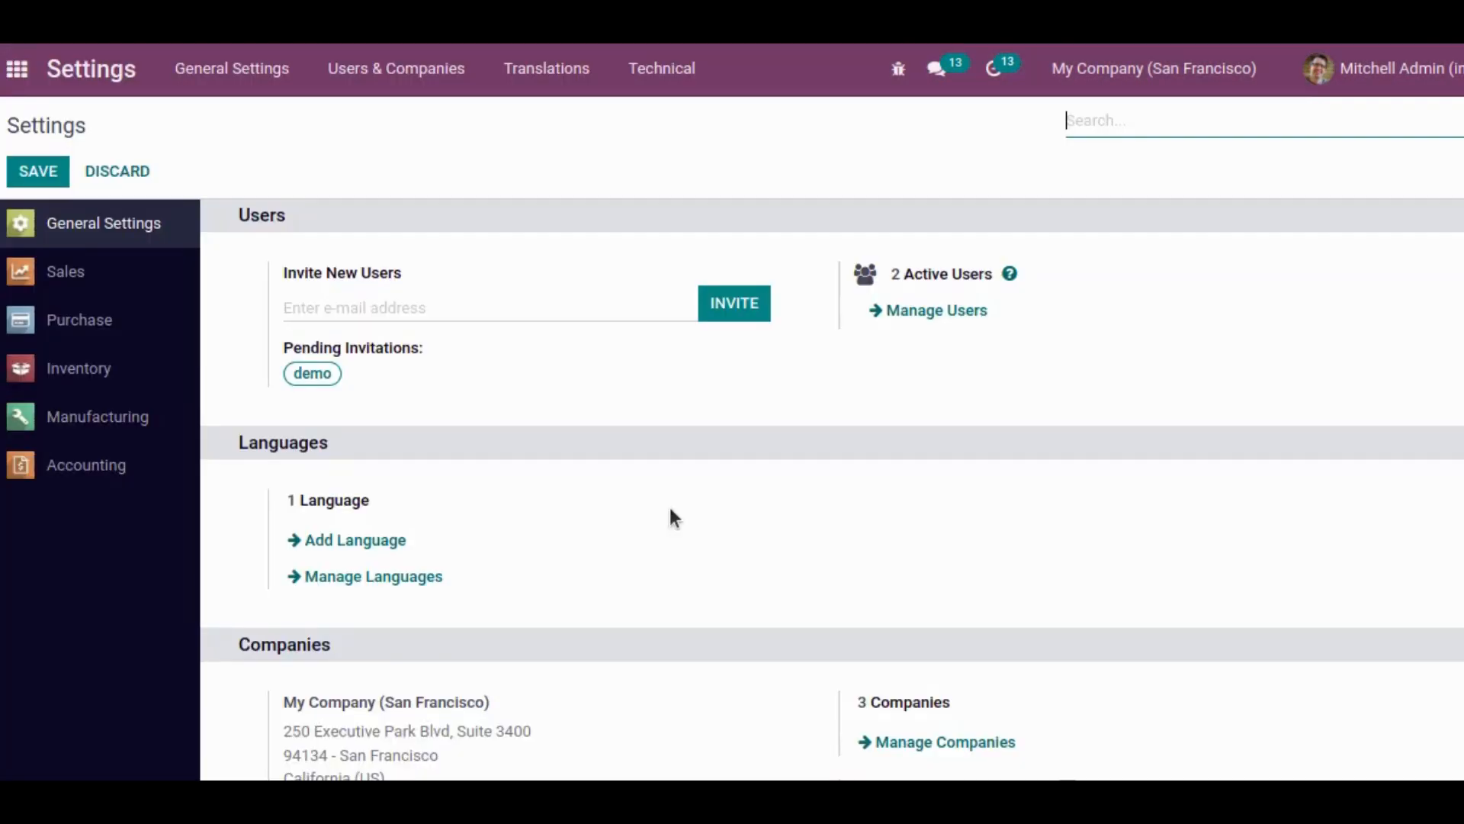
{"action": "left_click", "coordinate": [96, 374]}
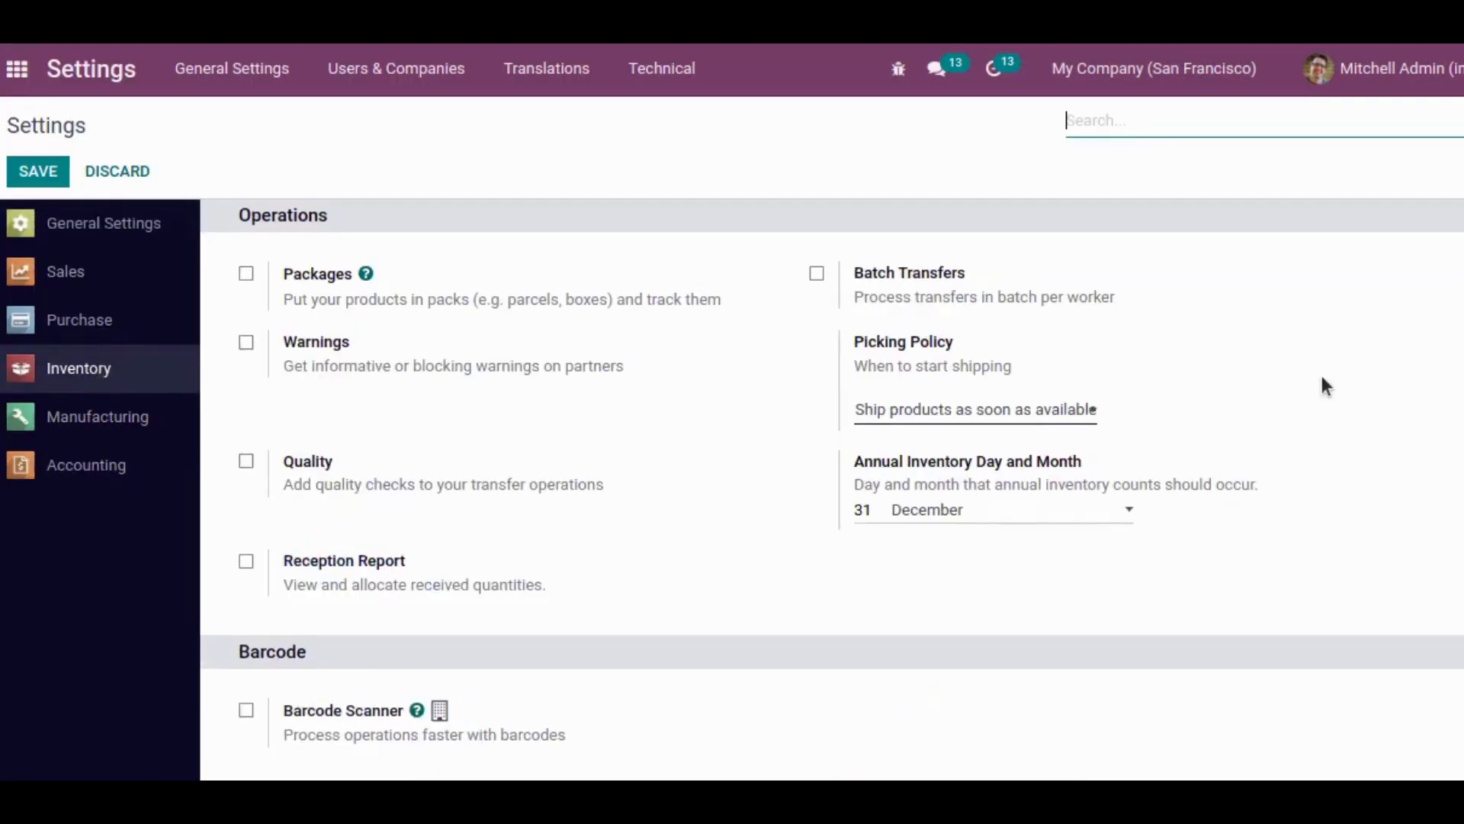
{"action": "type", "text": "lan"}
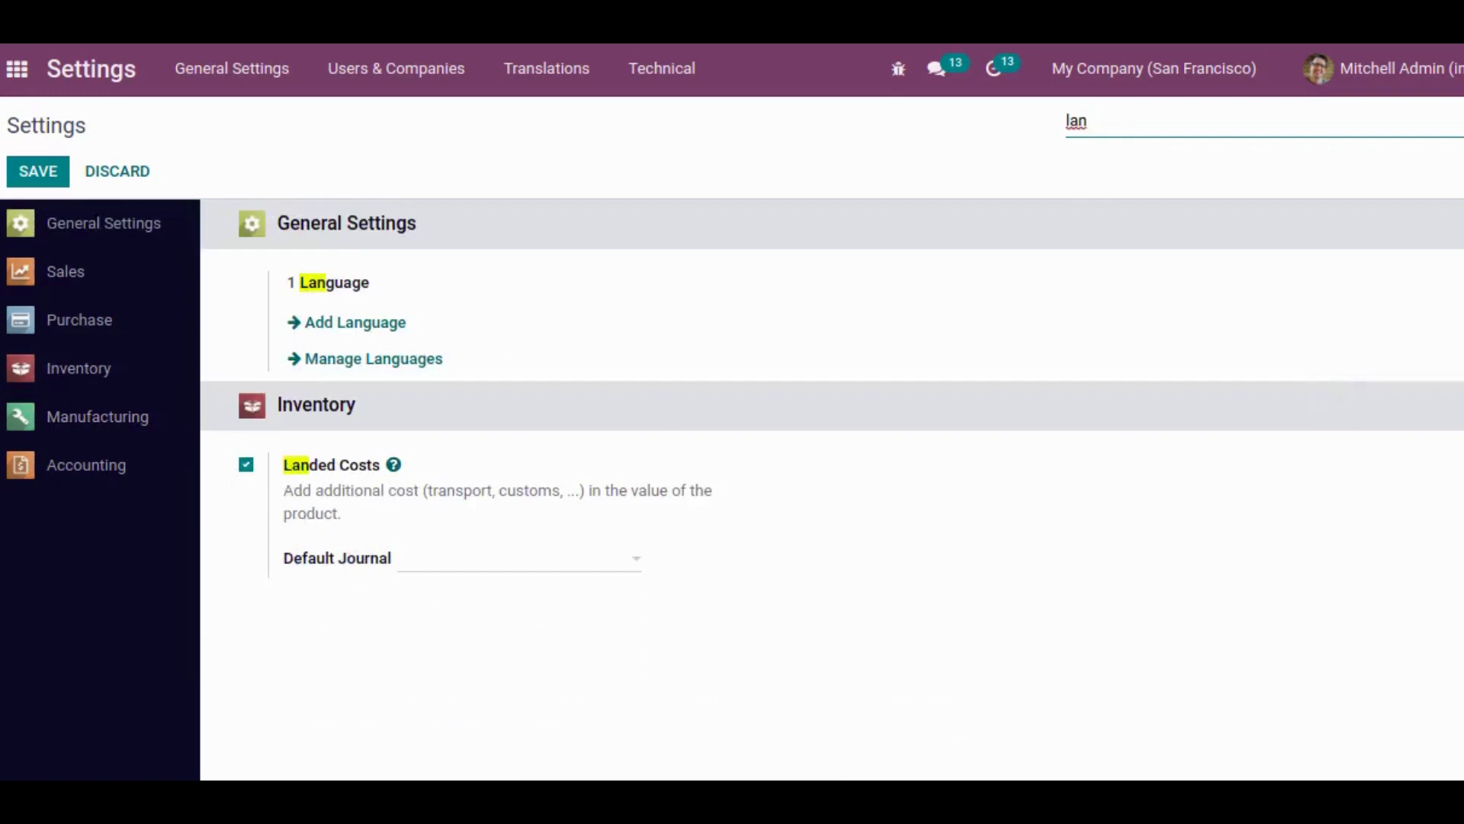
Step: Create a new product in Inventory and name it Echarges
{"action": "left_click", "coordinate": [17, 69]}
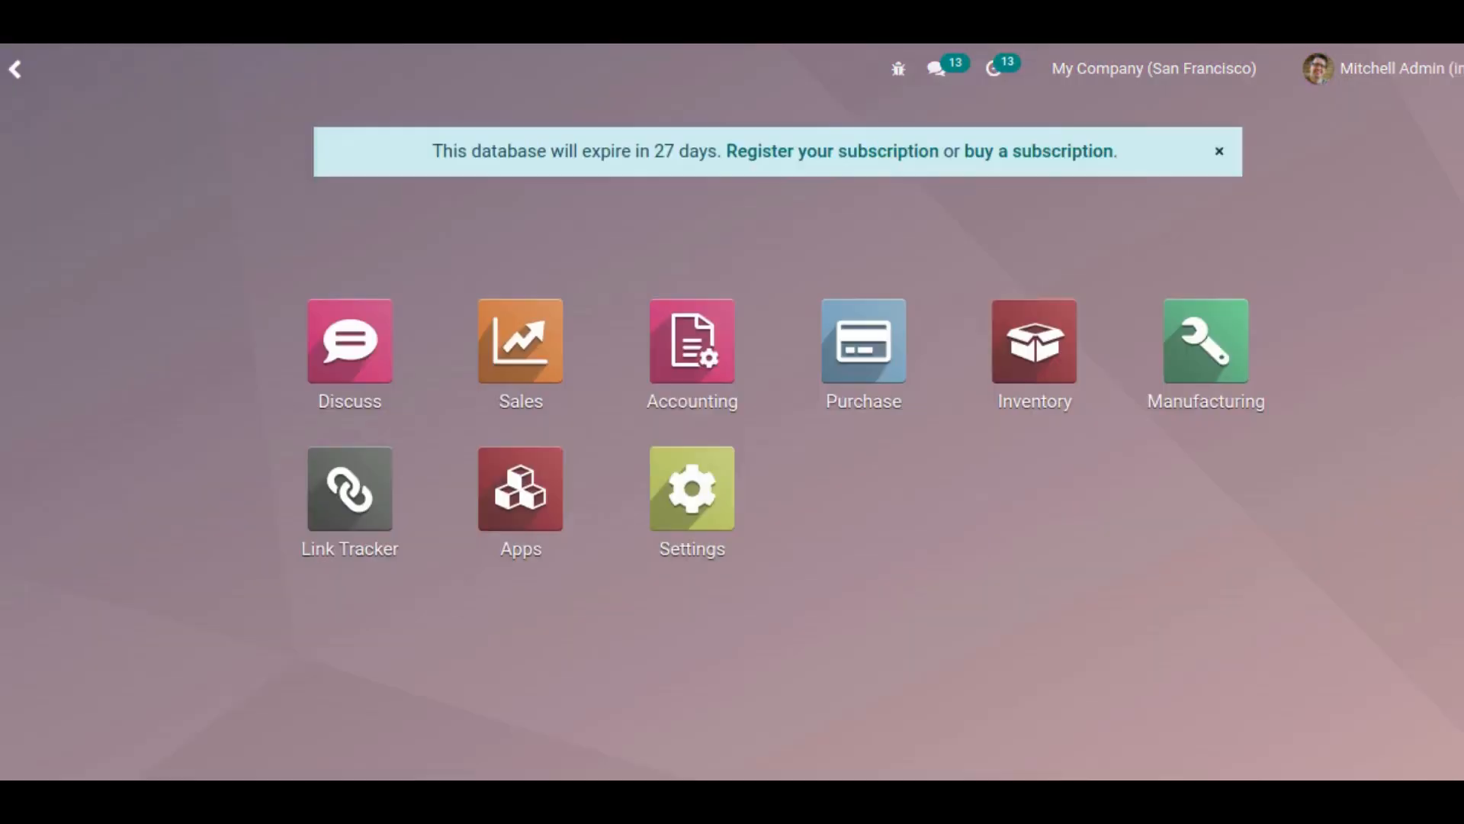
{"action": "left_click", "coordinate": [1013, 366]}
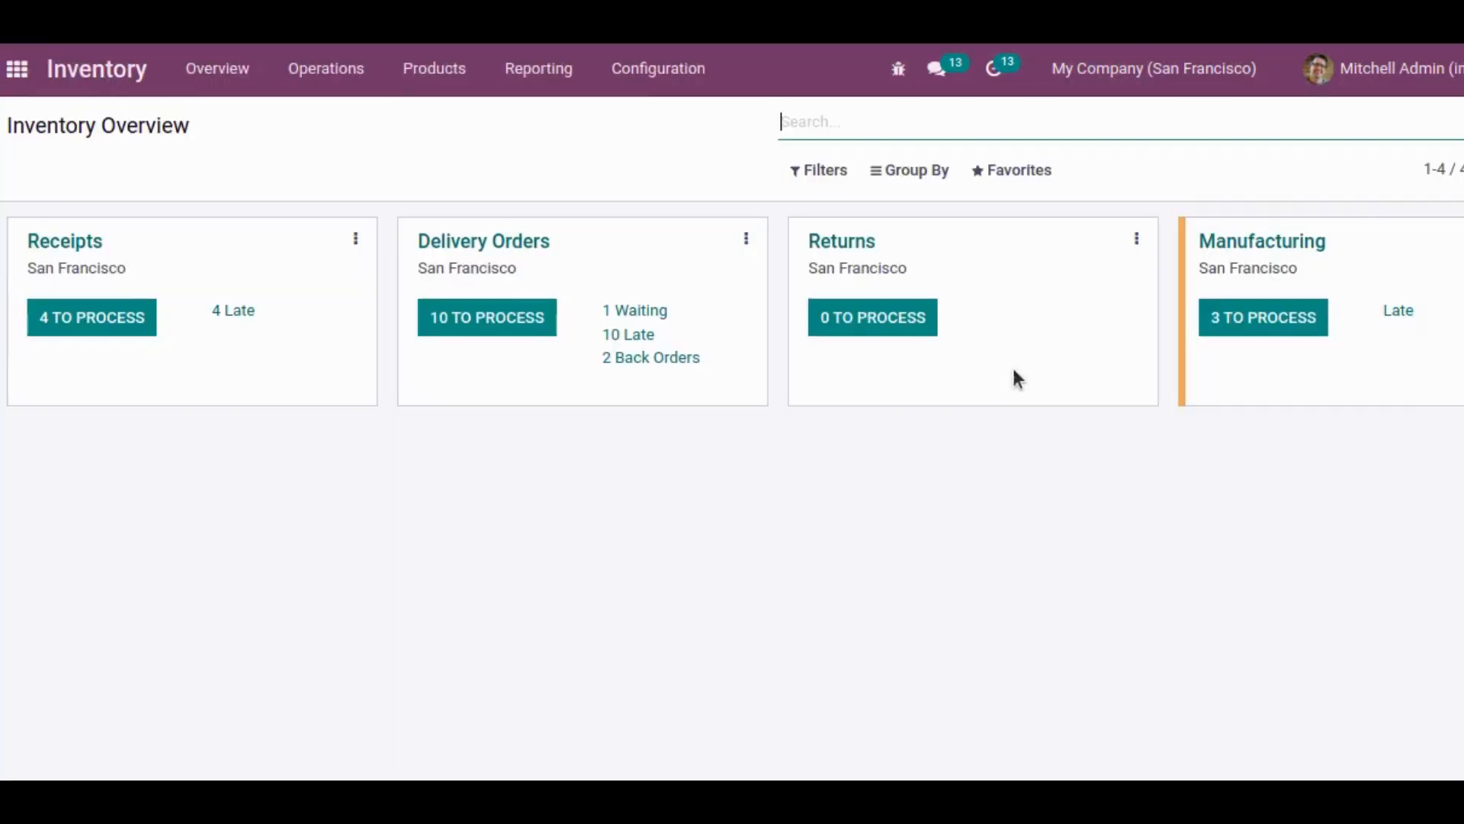
{"action": "left_click", "coordinate": [335, 76]}
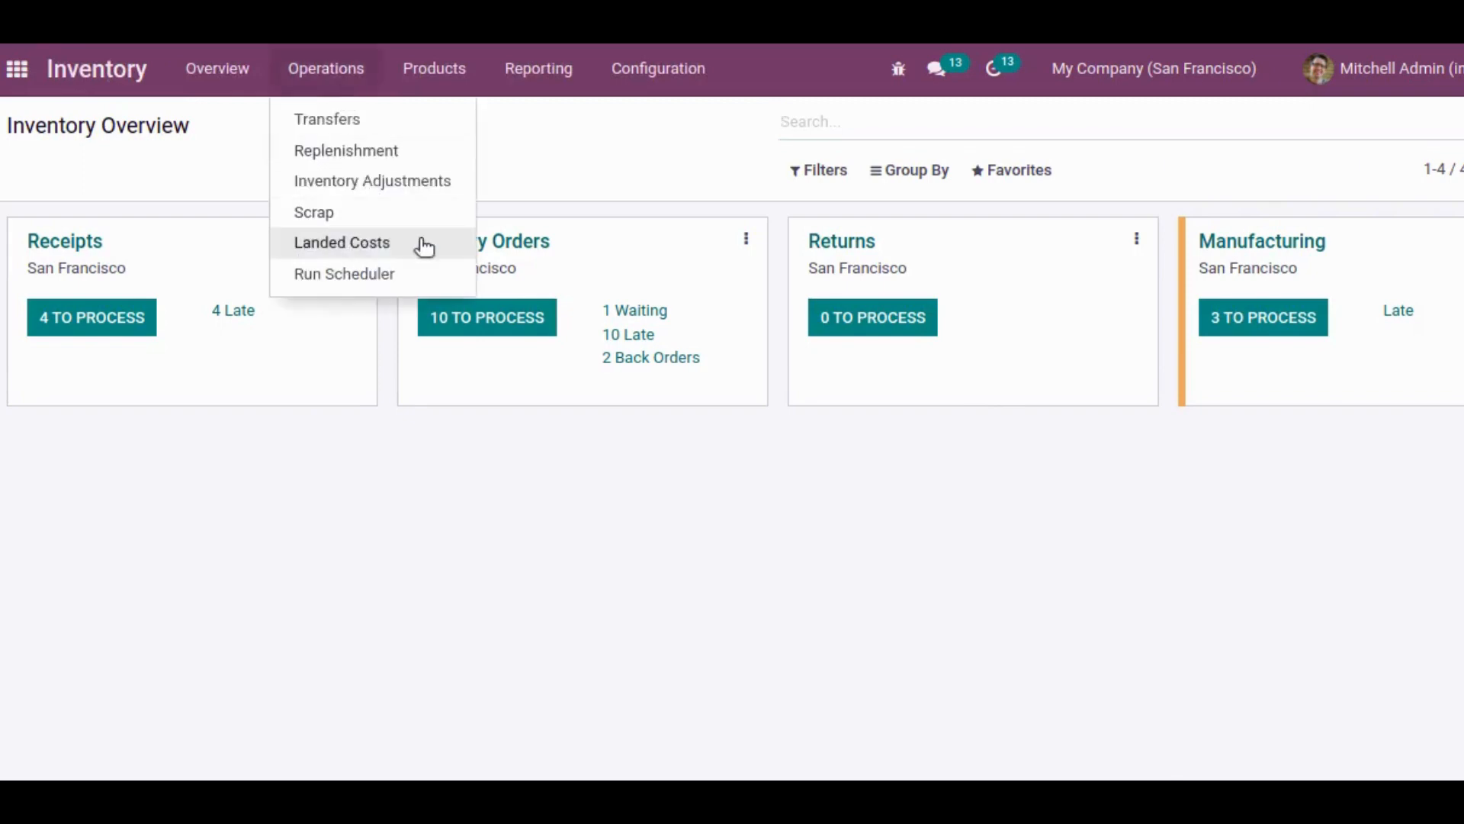
{"action": "left_click", "coordinate": [437, 74]}
{"action": "left_click", "coordinate": [451, 118]}
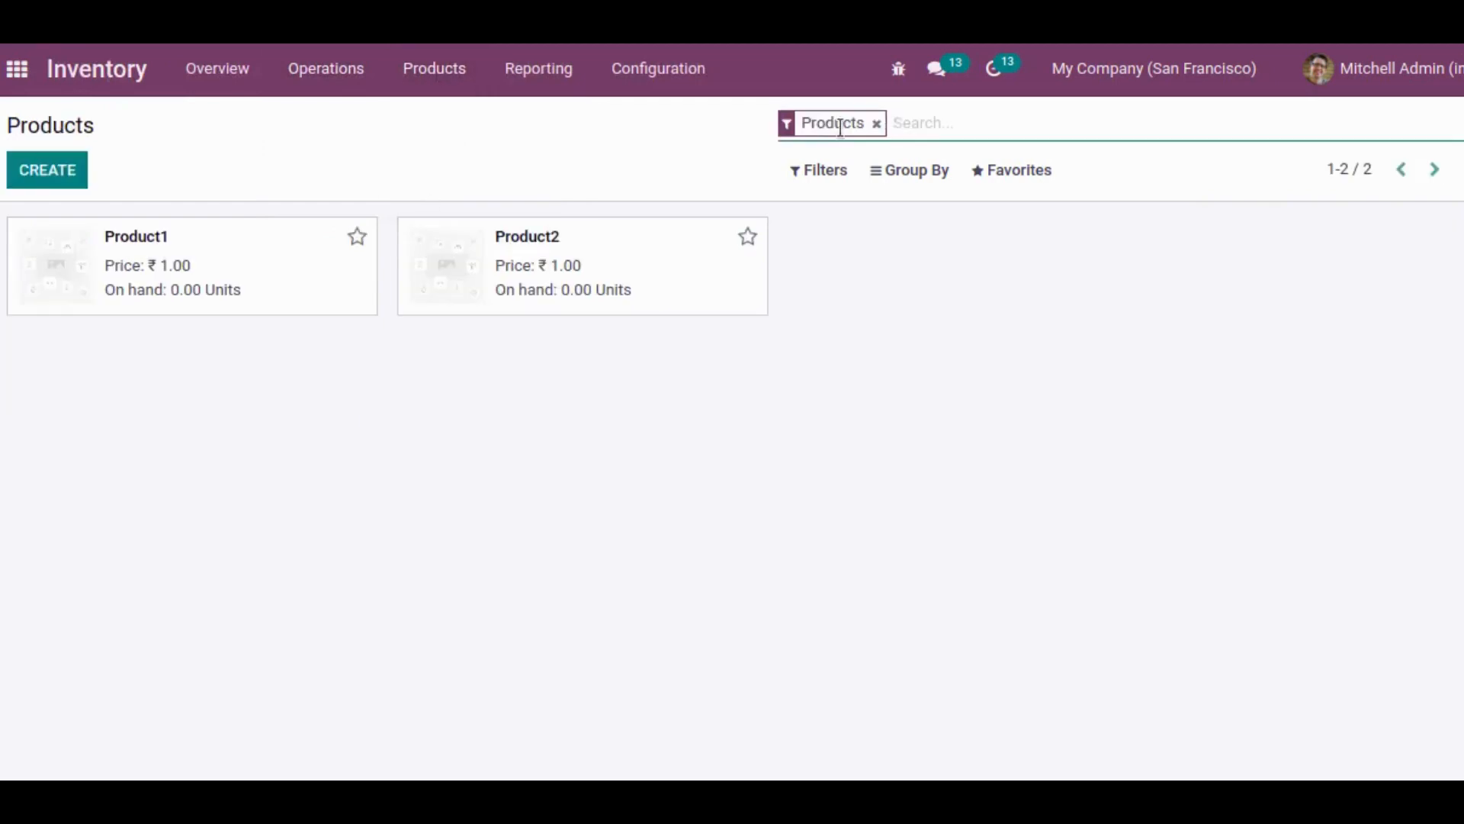
{"action": "left_click", "coordinate": [57, 177]}
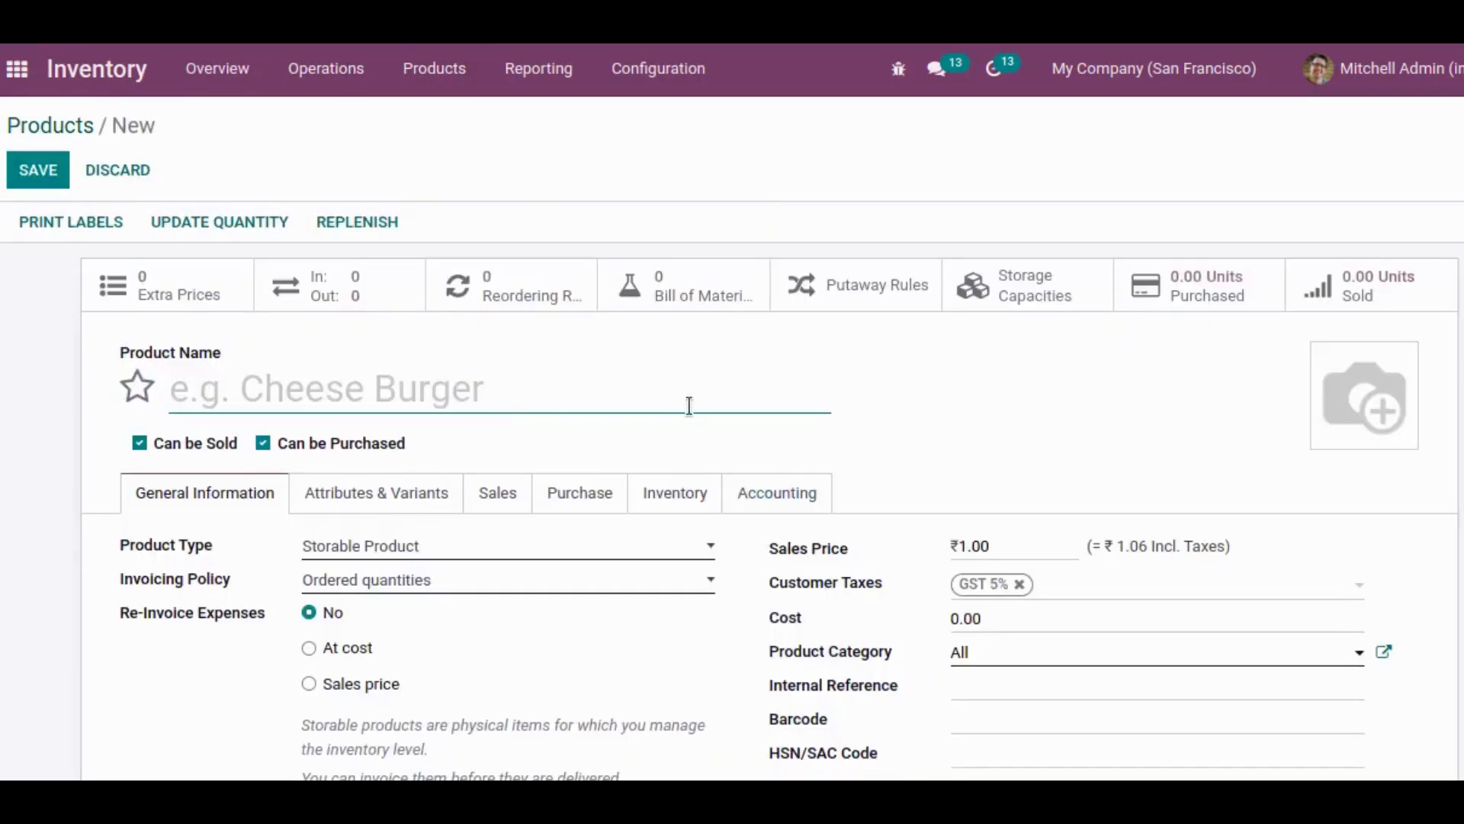
{"action": "type", "text": "E"}
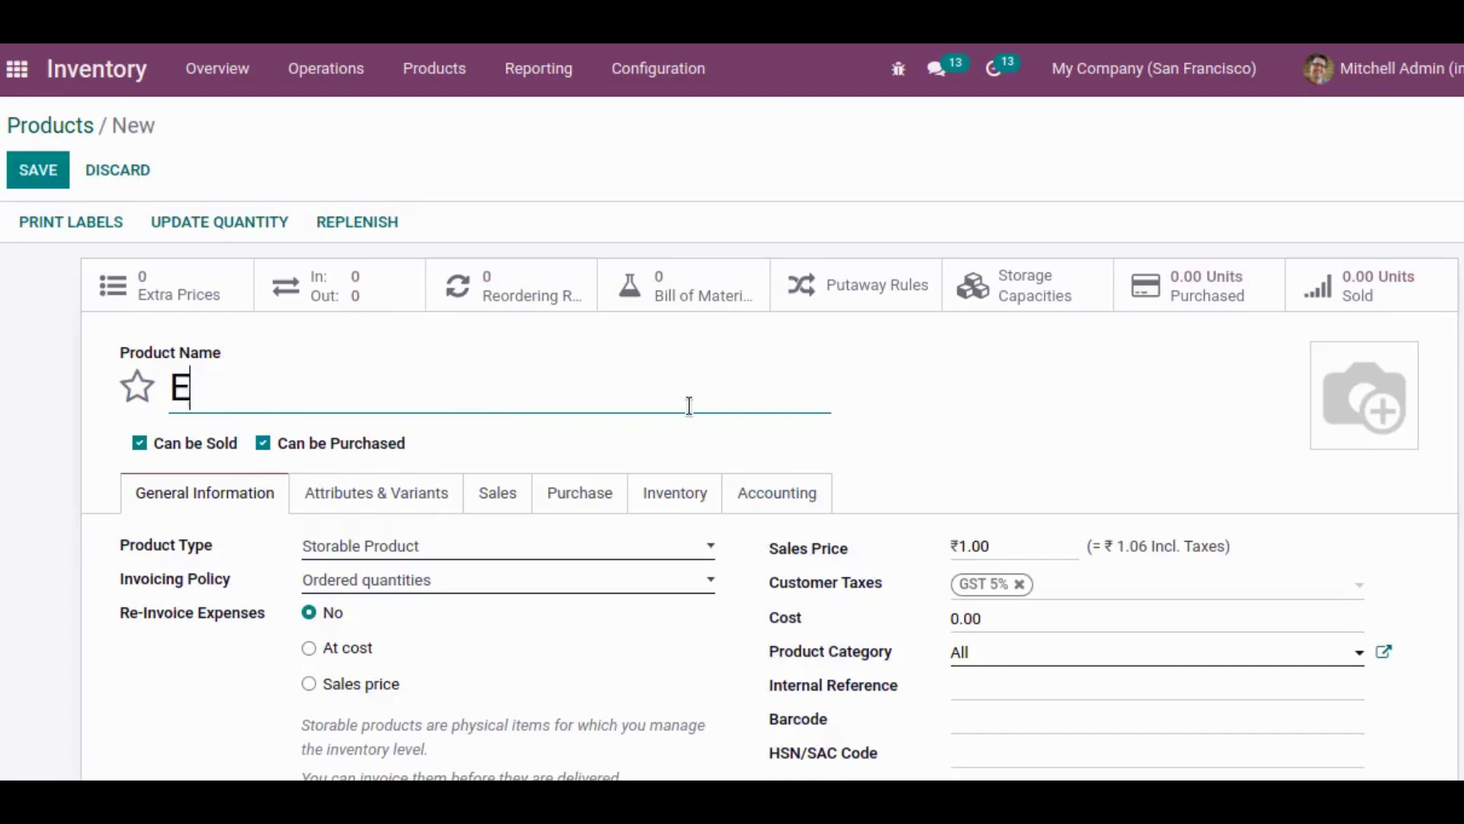
{"action": "type", "text": "cha"}
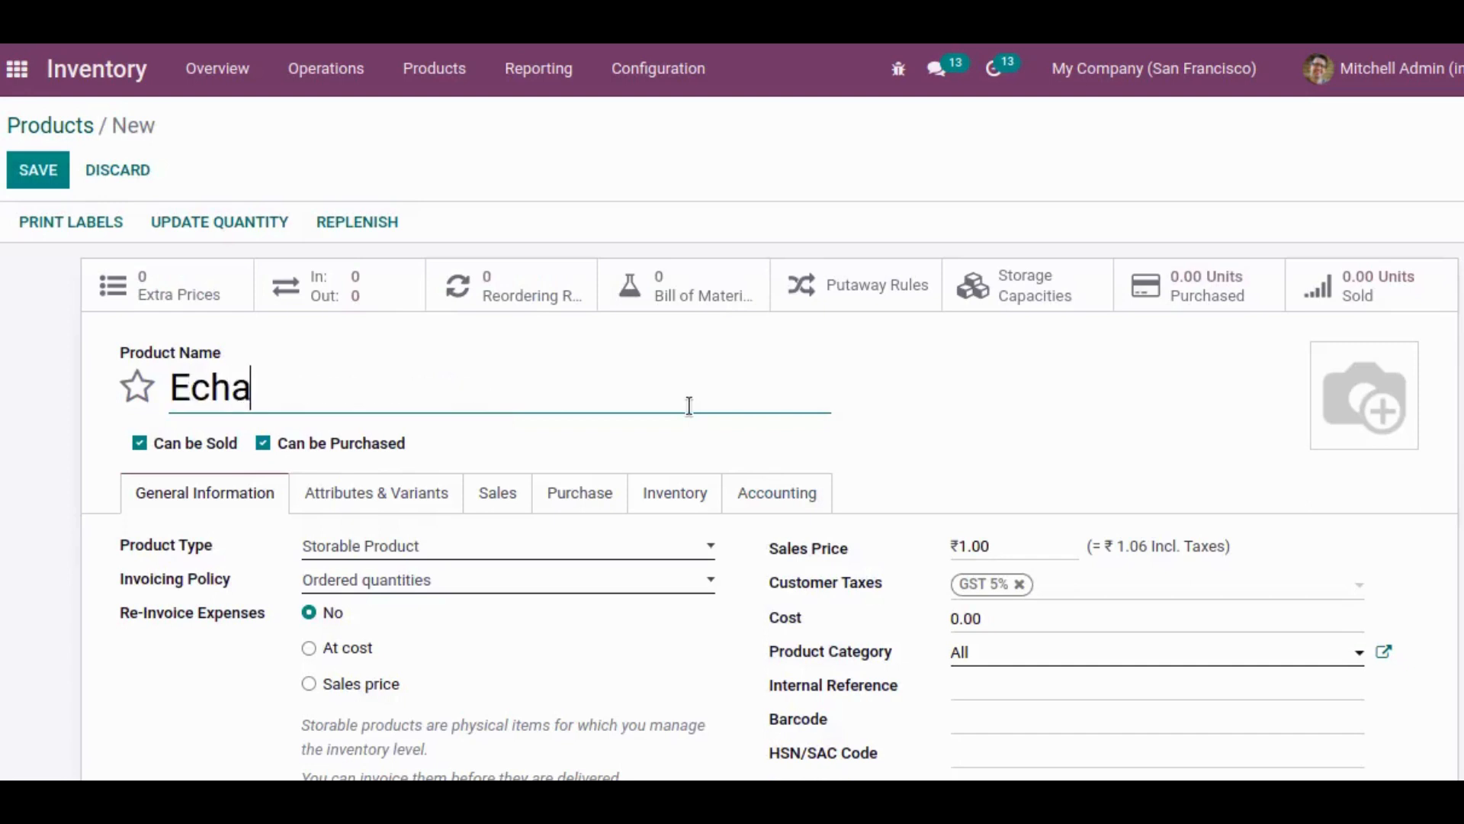
{"action": "type", "text": "rges"}
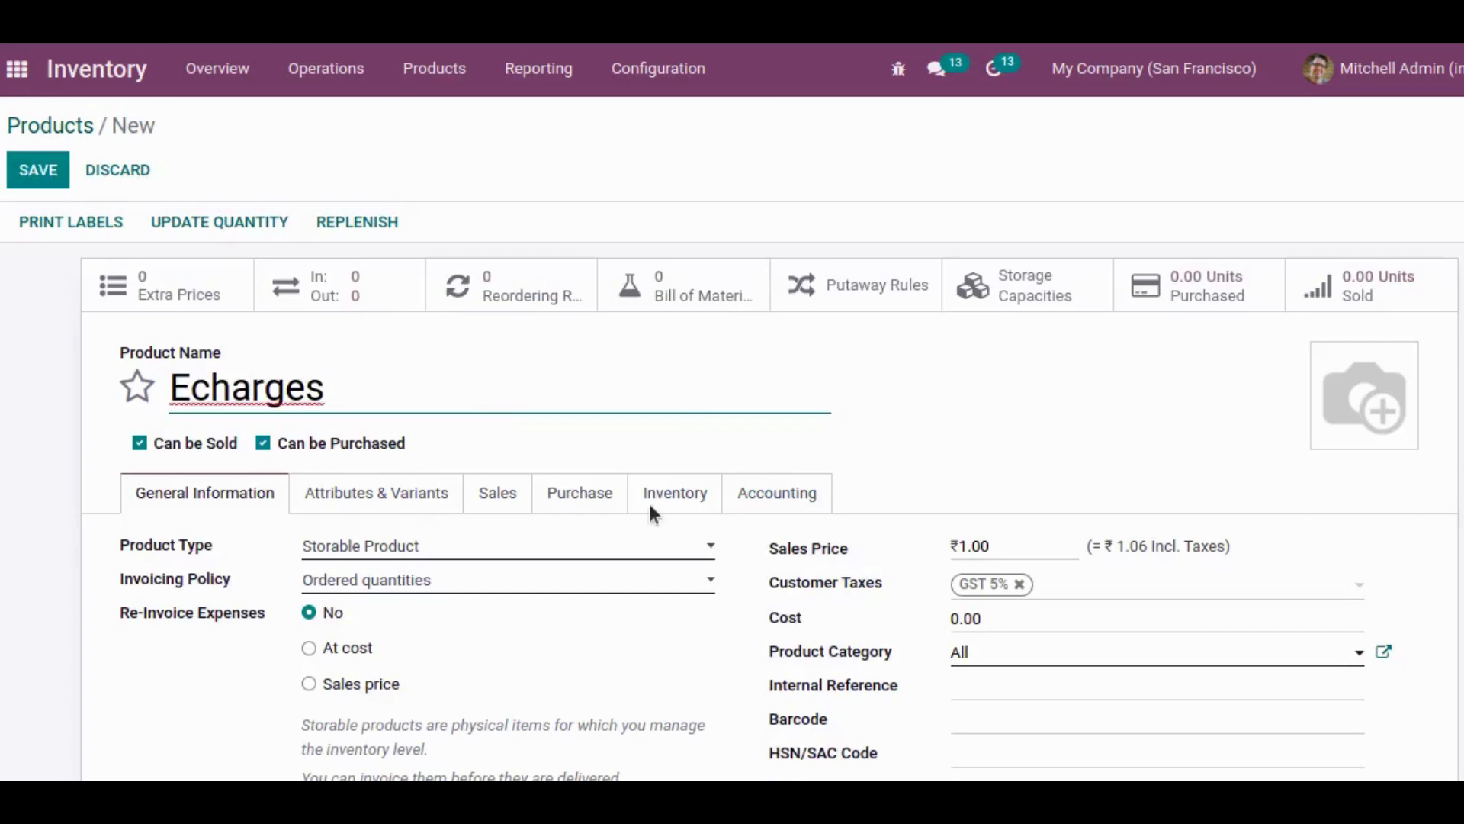
Step: Set the product type of Echarges to Service
{"action": "scroll", "coordinate": [625, 496], "scroll_direction": "down", "scroll_amount": 1}
{"action": "left_click", "coordinate": [370, 482]}
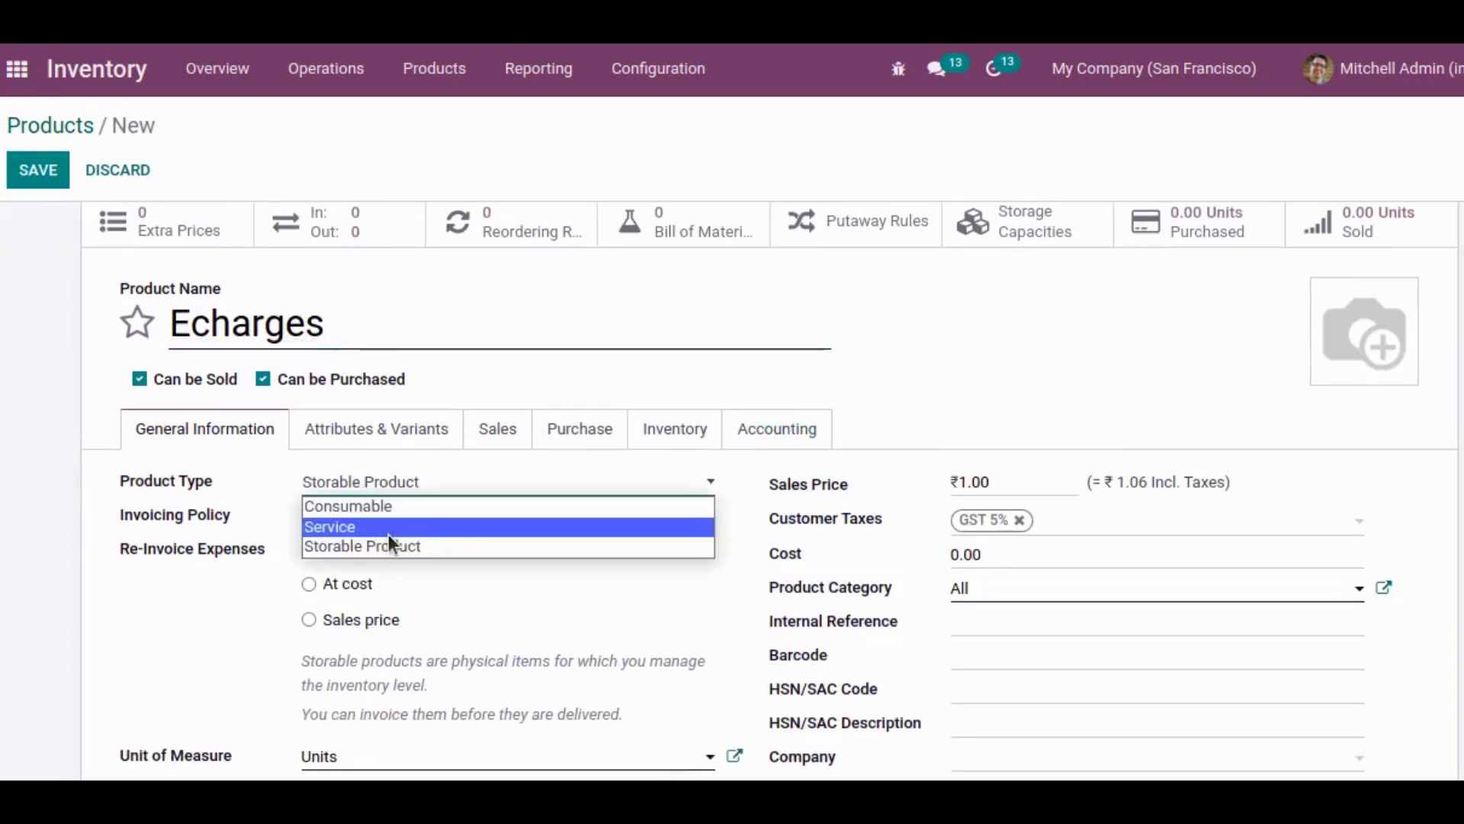
{"action": "left_click", "coordinate": [373, 526]}
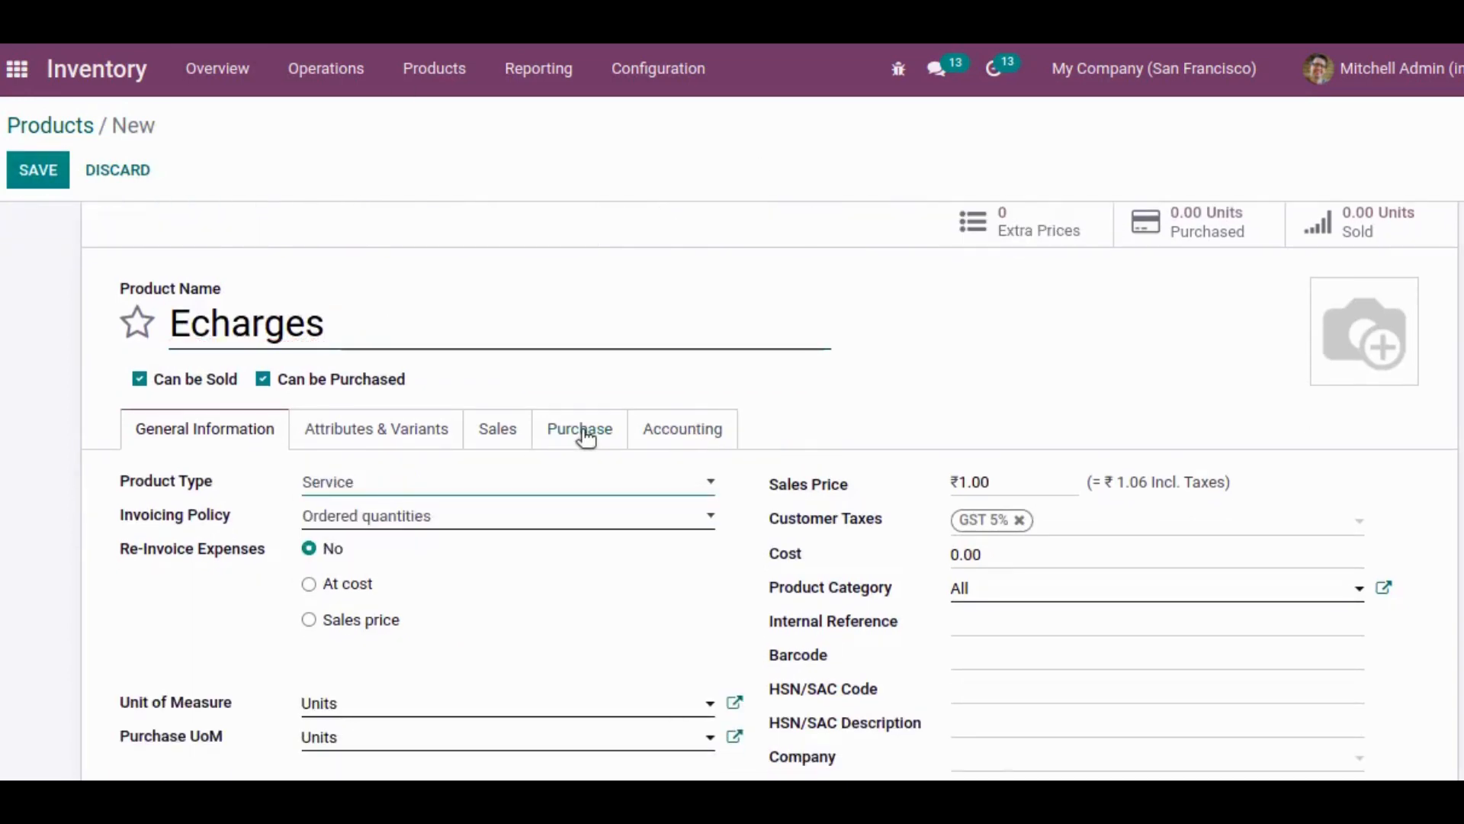
Step: Mark Echarges as a landed cost in its vendor bill options and save the product
{"action": "left_click", "coordinate": [586, 431]}
{"action": "scroll", "coordinate": [958, 675], "scroll_direction": "down", "scroll_amount": 2}
{"action": "left_click", "coordinate": [958, 604]}
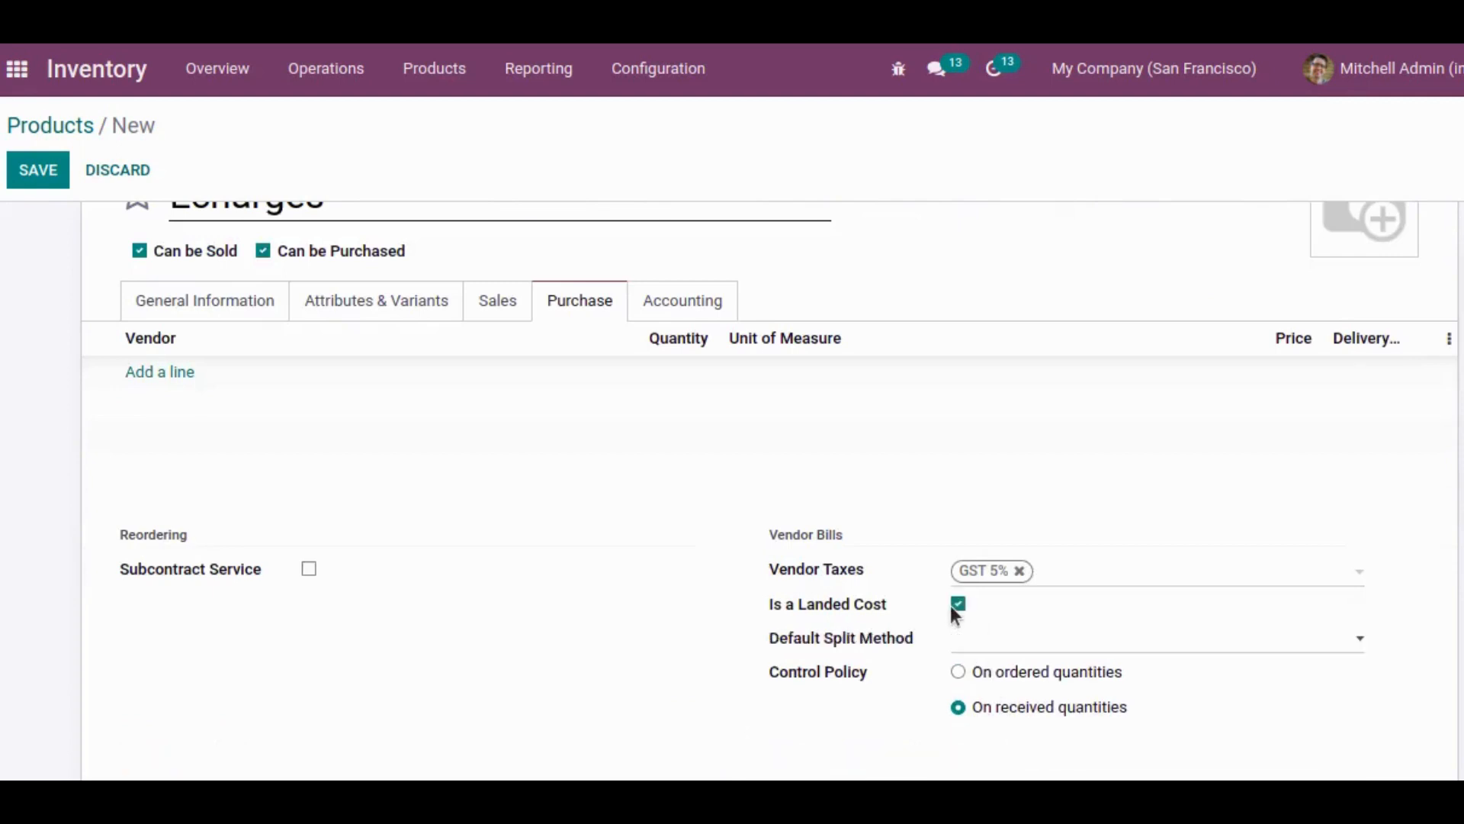
{"action": "left_click", "coordinate": [44, 169]}
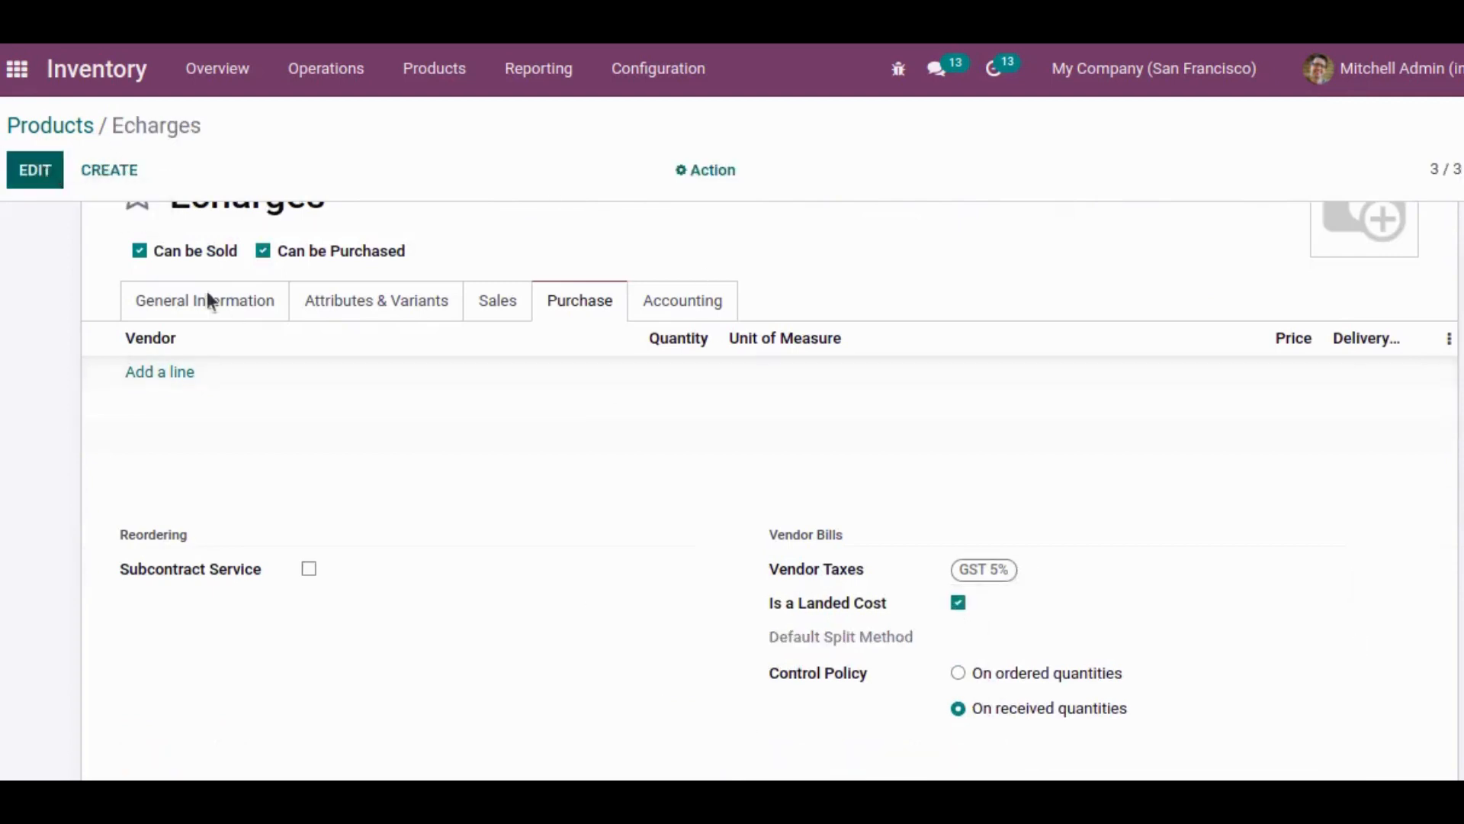
{"action": "scroll", "coordinate": [607, 500], "scroll_direction": "up", "scroll_amount": 1}
{"action": "scroll", "coordinate": [607, 508], "scroll_direction": "up", "scroll_amount": 2}
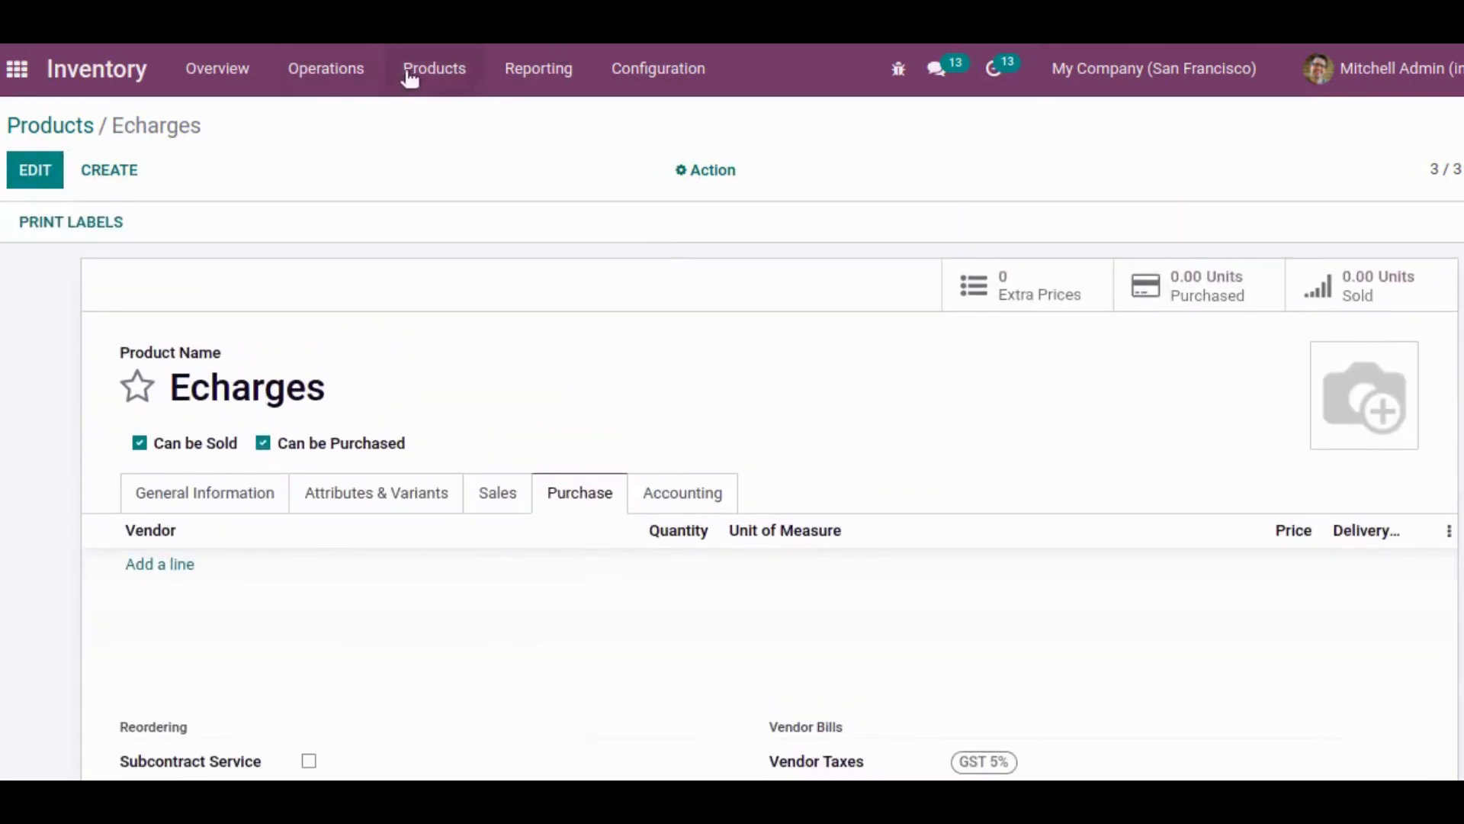
Step: Open the product category All / Saleable / Office Furniture for editing
{"action": "left_click", "coordinate": [641, 70]}
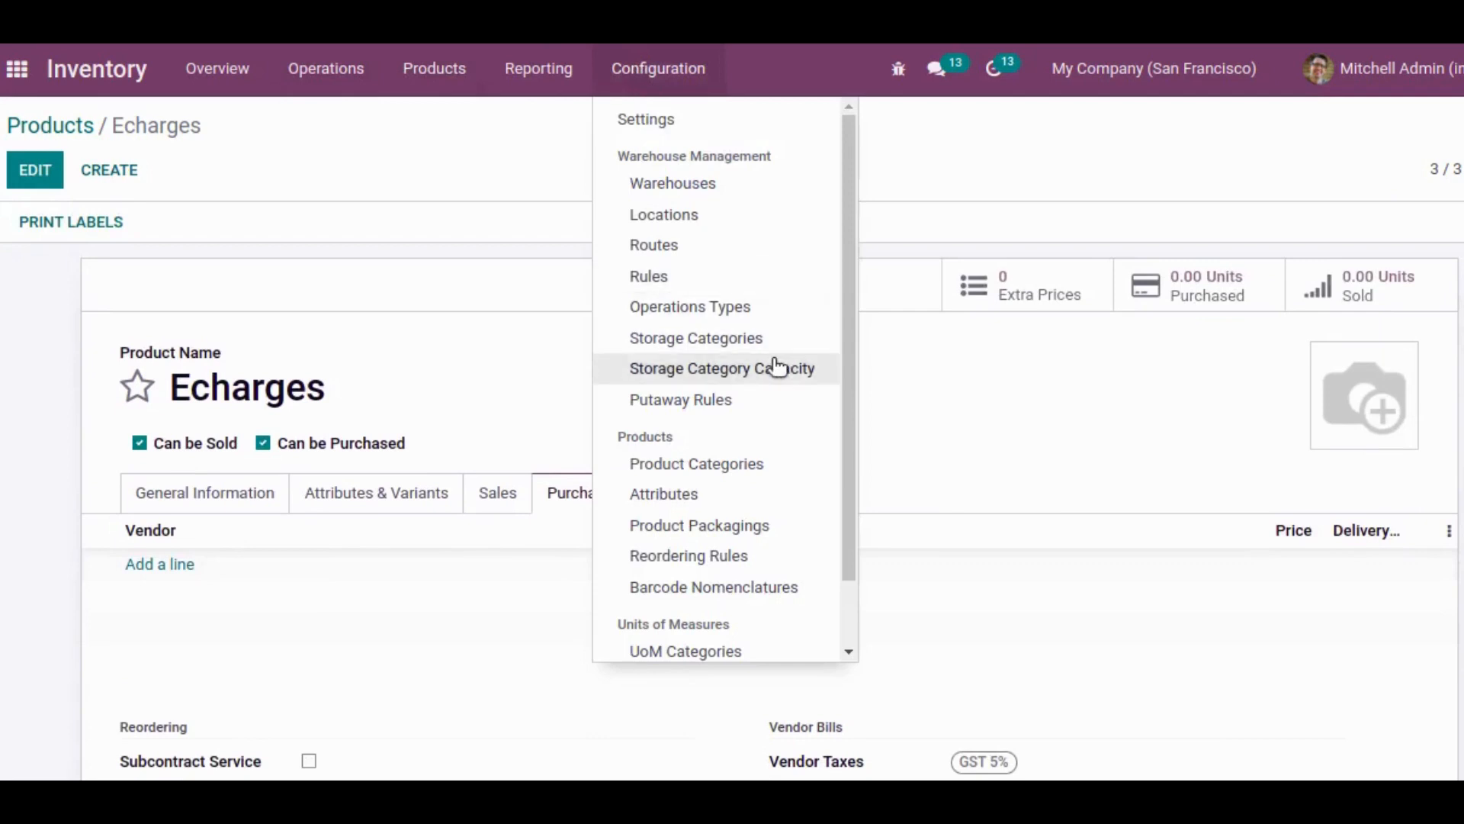
{"action": "left_click", "coordinate": [753, 461]}
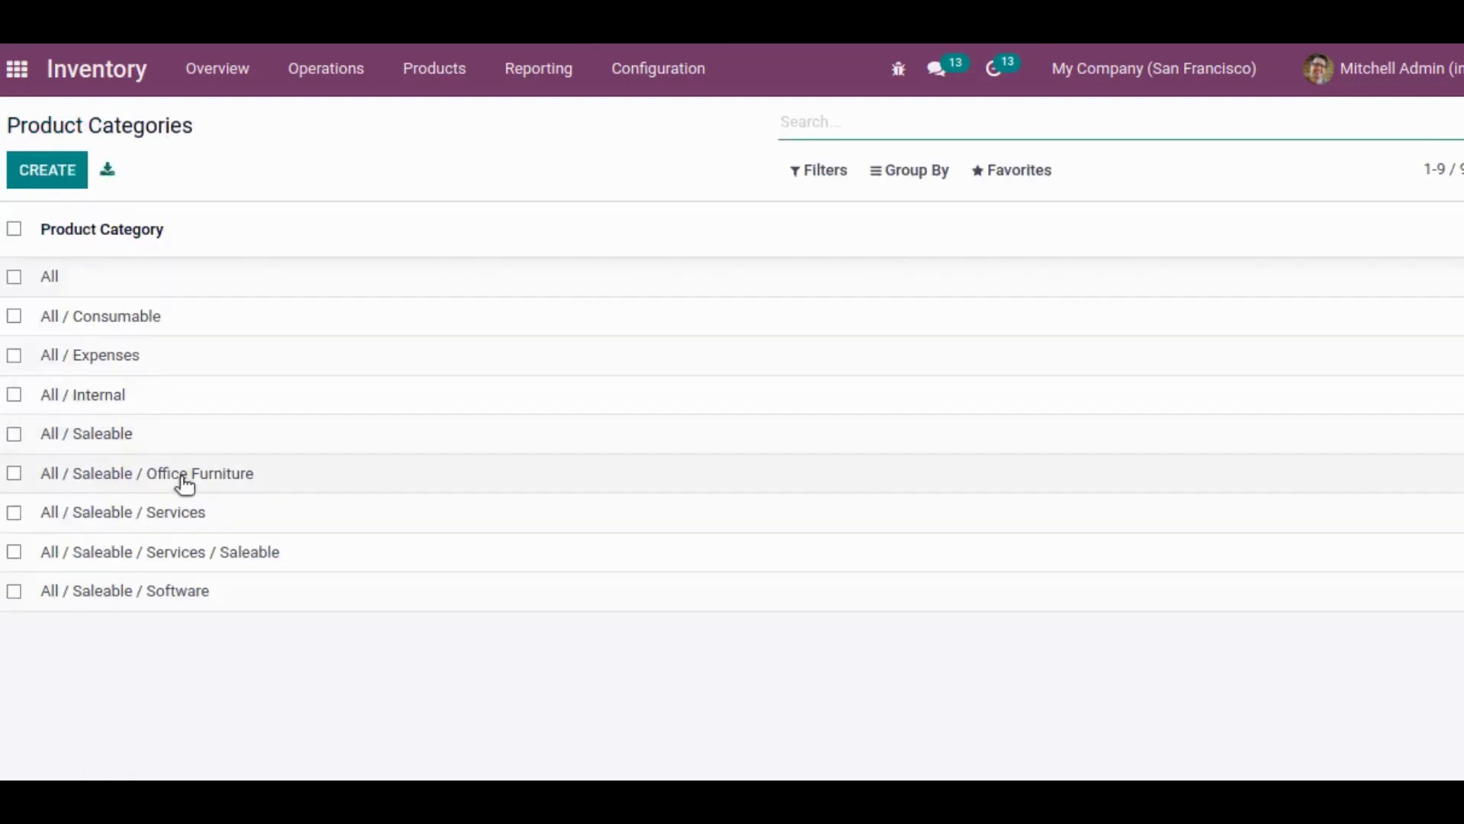
{"action": "left_click", "coordinate": [183, 478]}
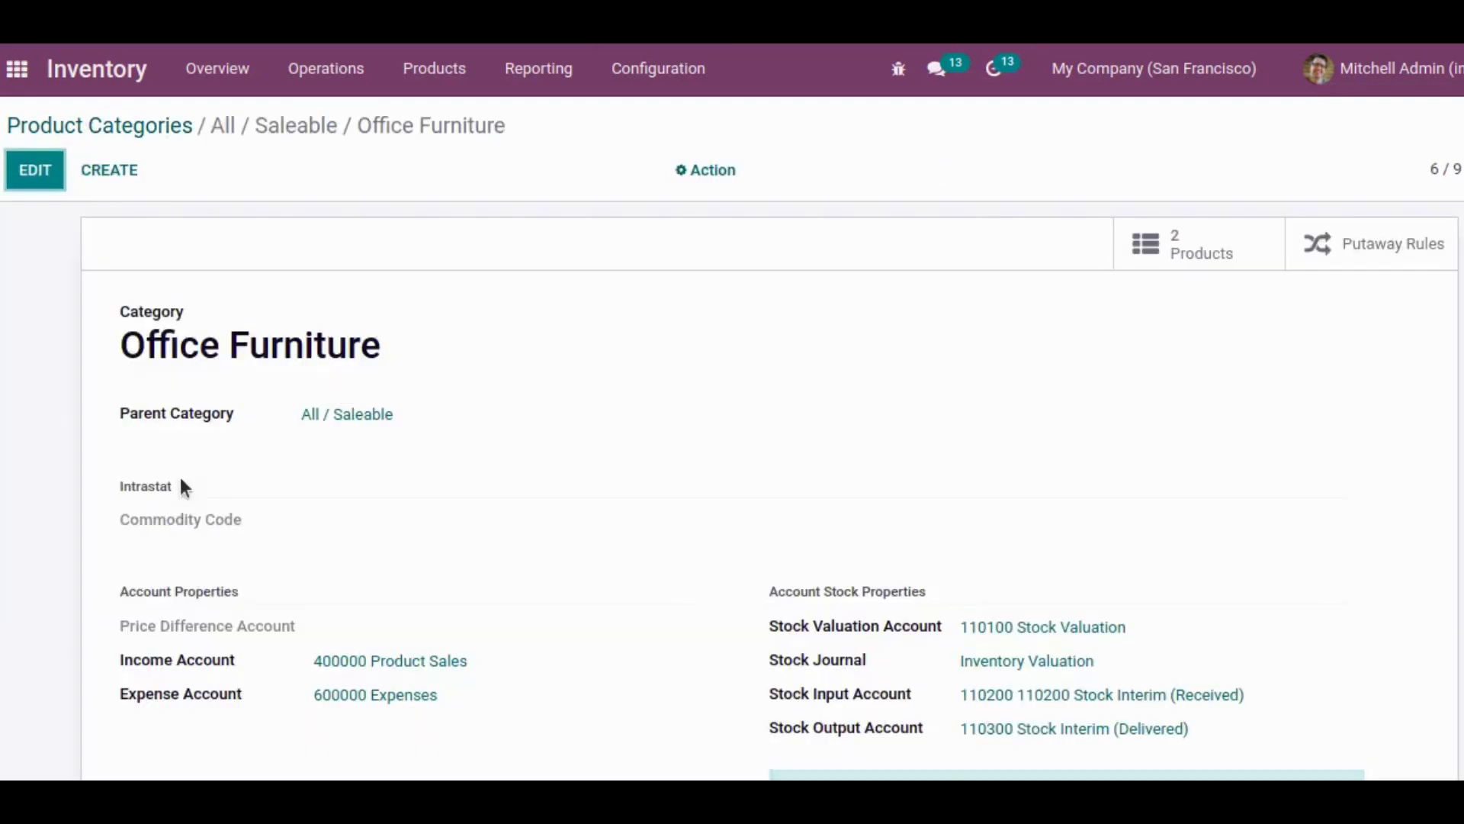
{"action": "scroll", "coordinate": [471, 681], "scroll_direction": "down", "scroll_amount": 2}
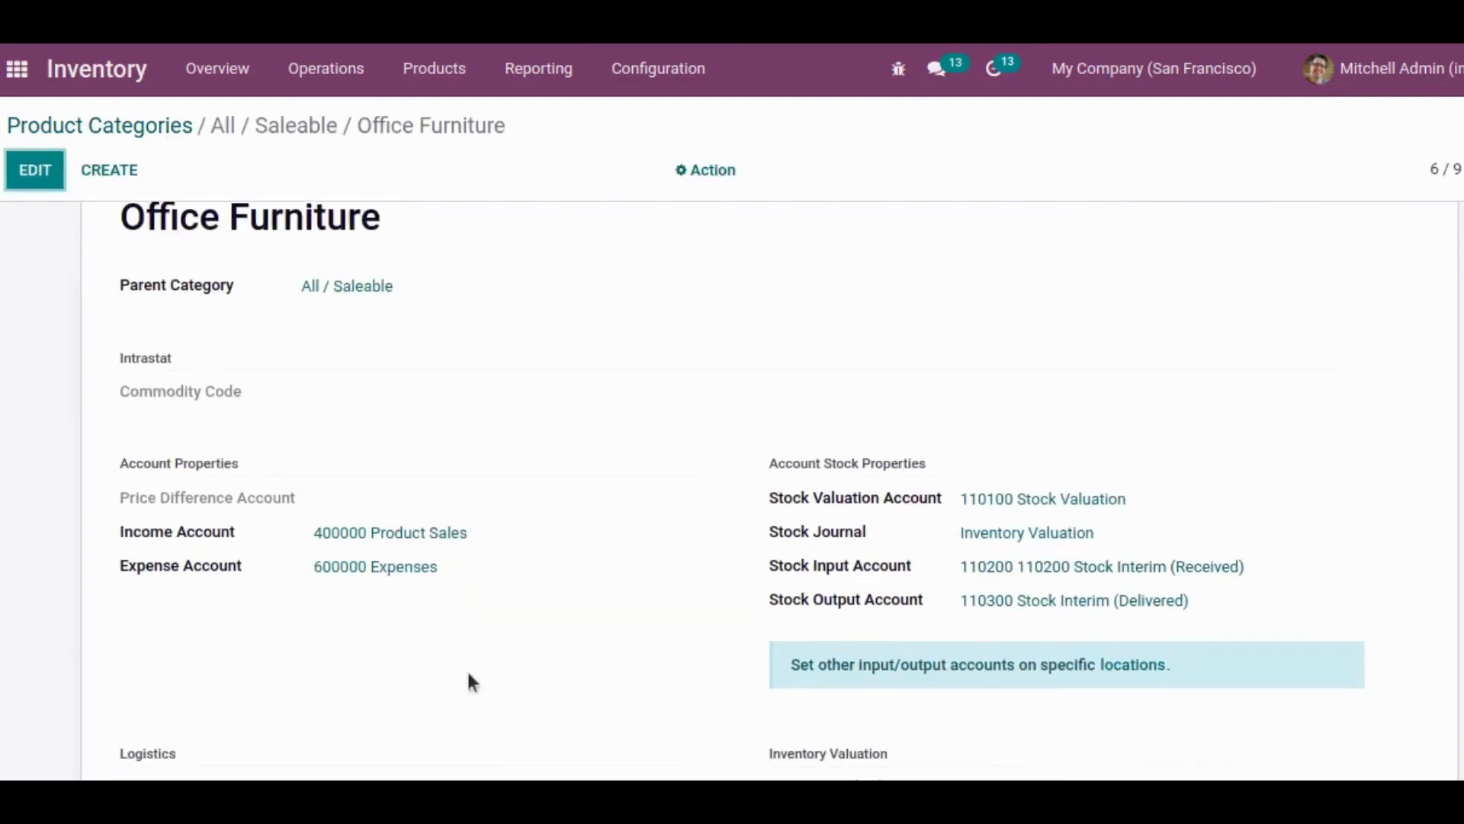
{"action": "left_click", "coordinate": [33, 169]}
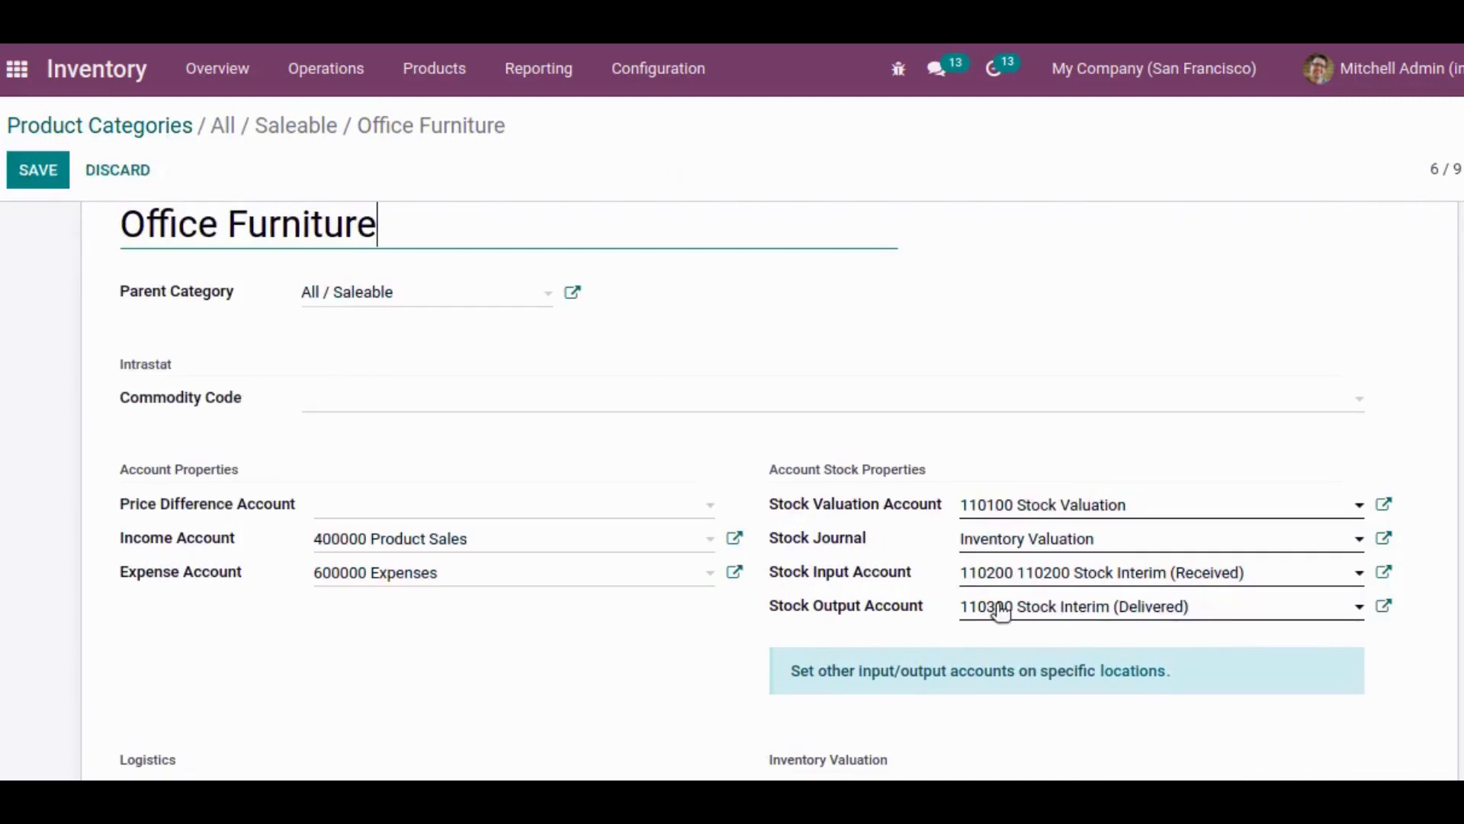
Step: Set the category's costing method to First In First Out (FIFO) and inventory valuation to Automated, and save it
{"action": "scroll", "coordinate": [1099, 592], "scroll_direction": "down", "scroll_amount": 2}
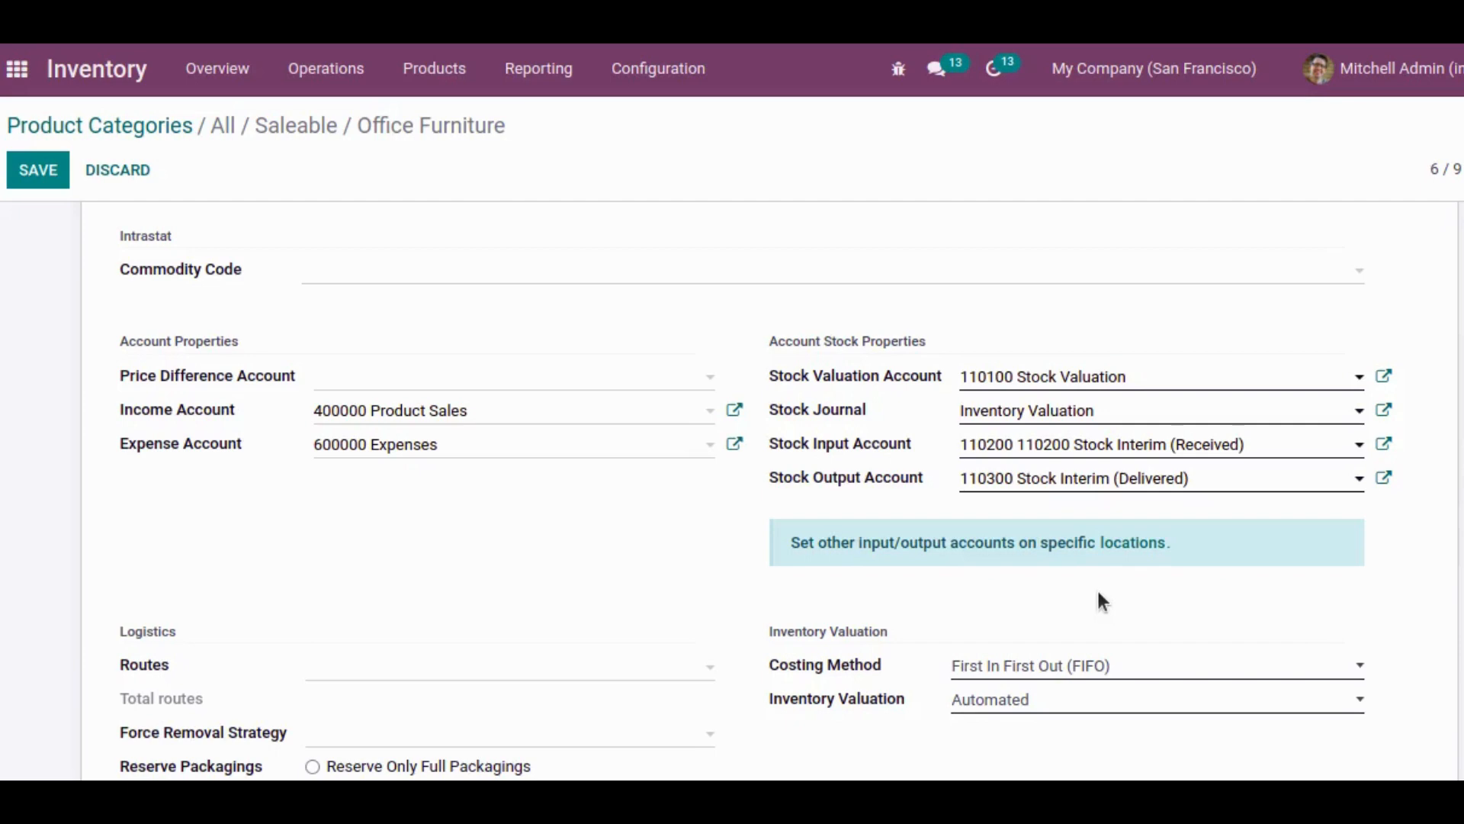
{"action": "left_click", "coordinate": [1046, 665]}
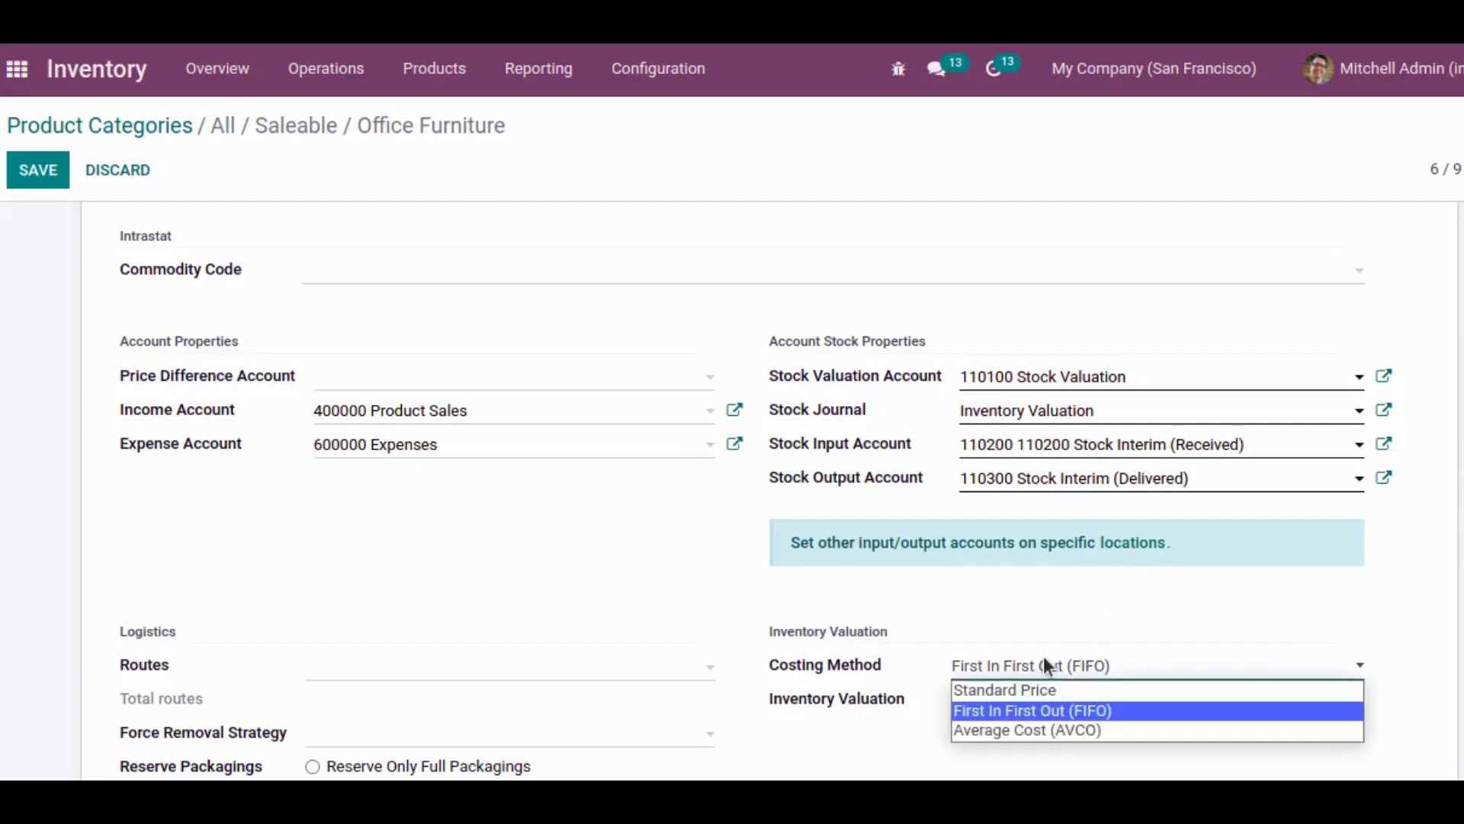
{"action": "left_click", "coordinate": [1044, 709]}
{"action": "left_click", "coordinate": [1078, 698]}
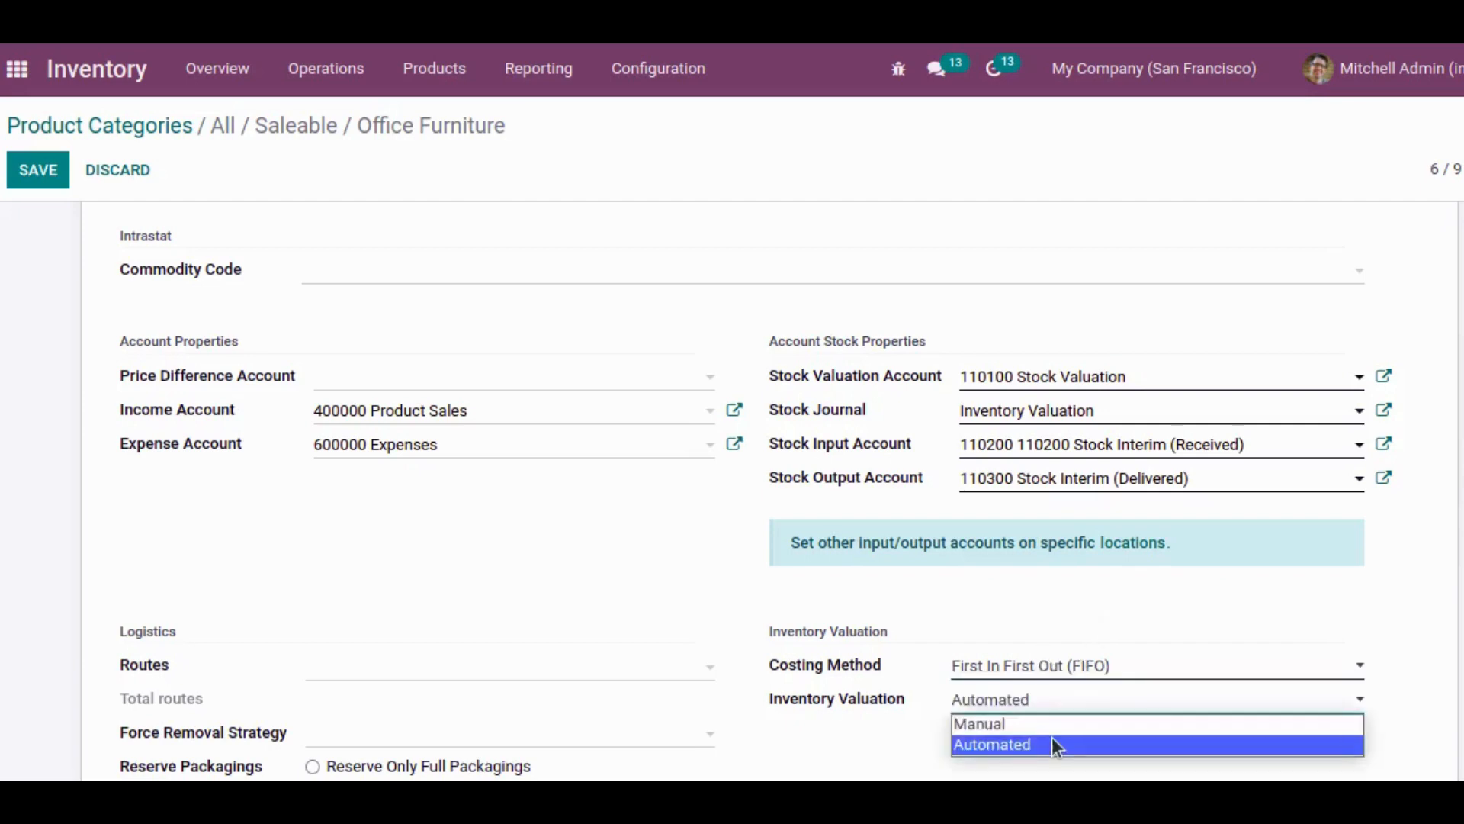
{"action": "left_click", "coordinate": [1053, 744]}
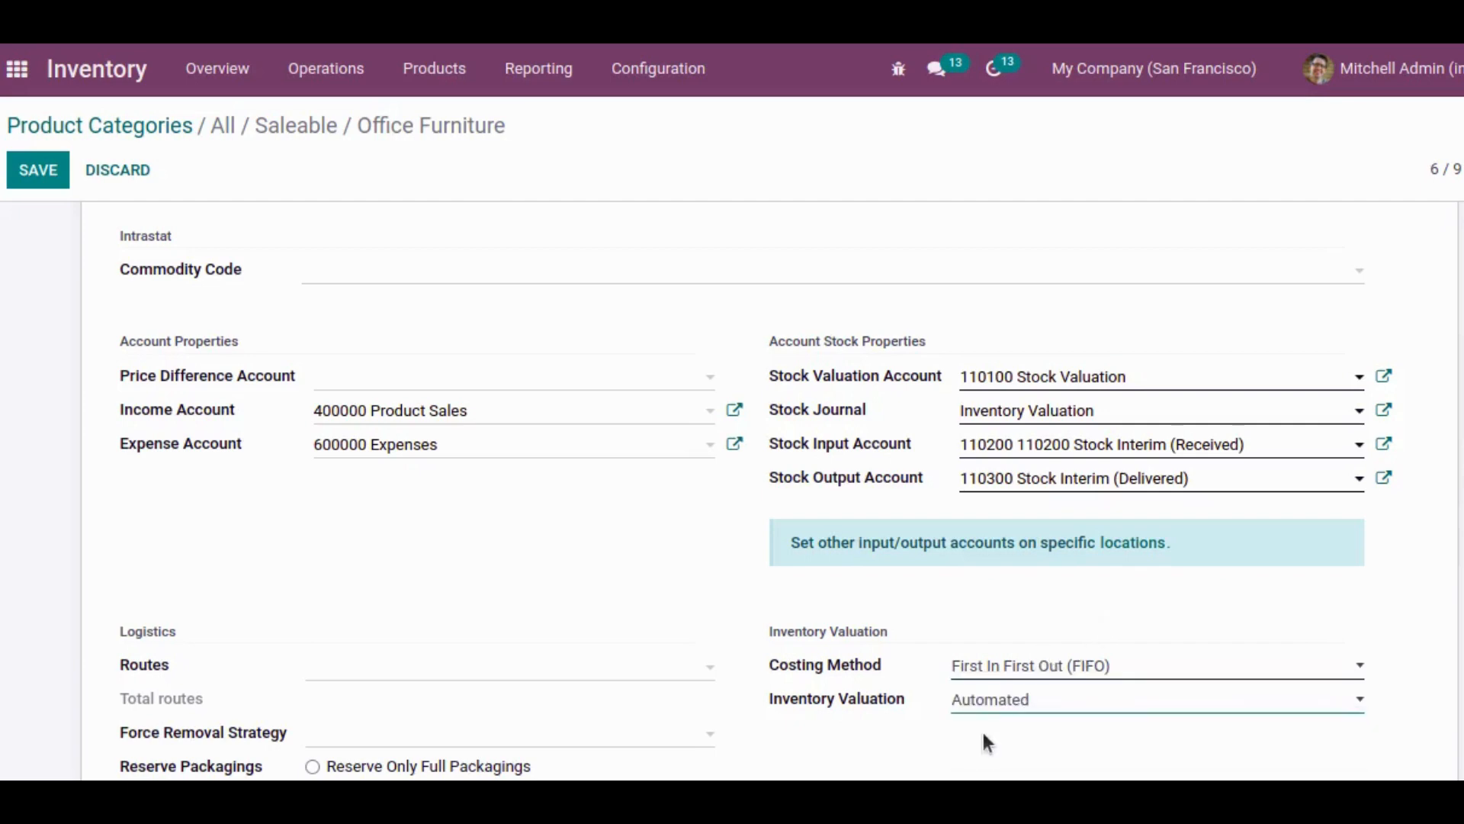
{"action": "left_click", "coordinate": [58, 183]}
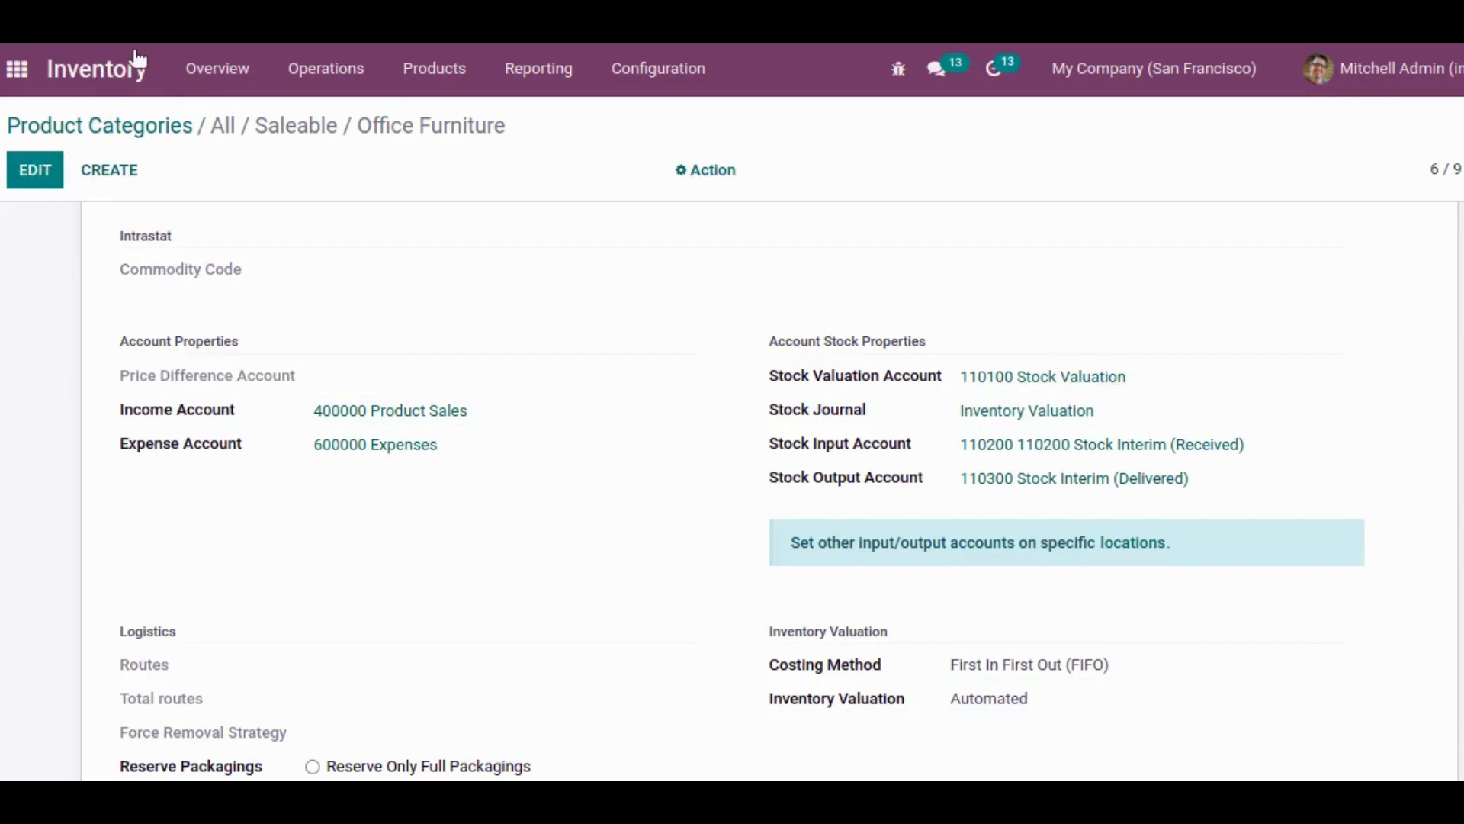
Step: Start a new landed cost record in Inventory
{"action": "left_click", "coordinate": [319, 68]}
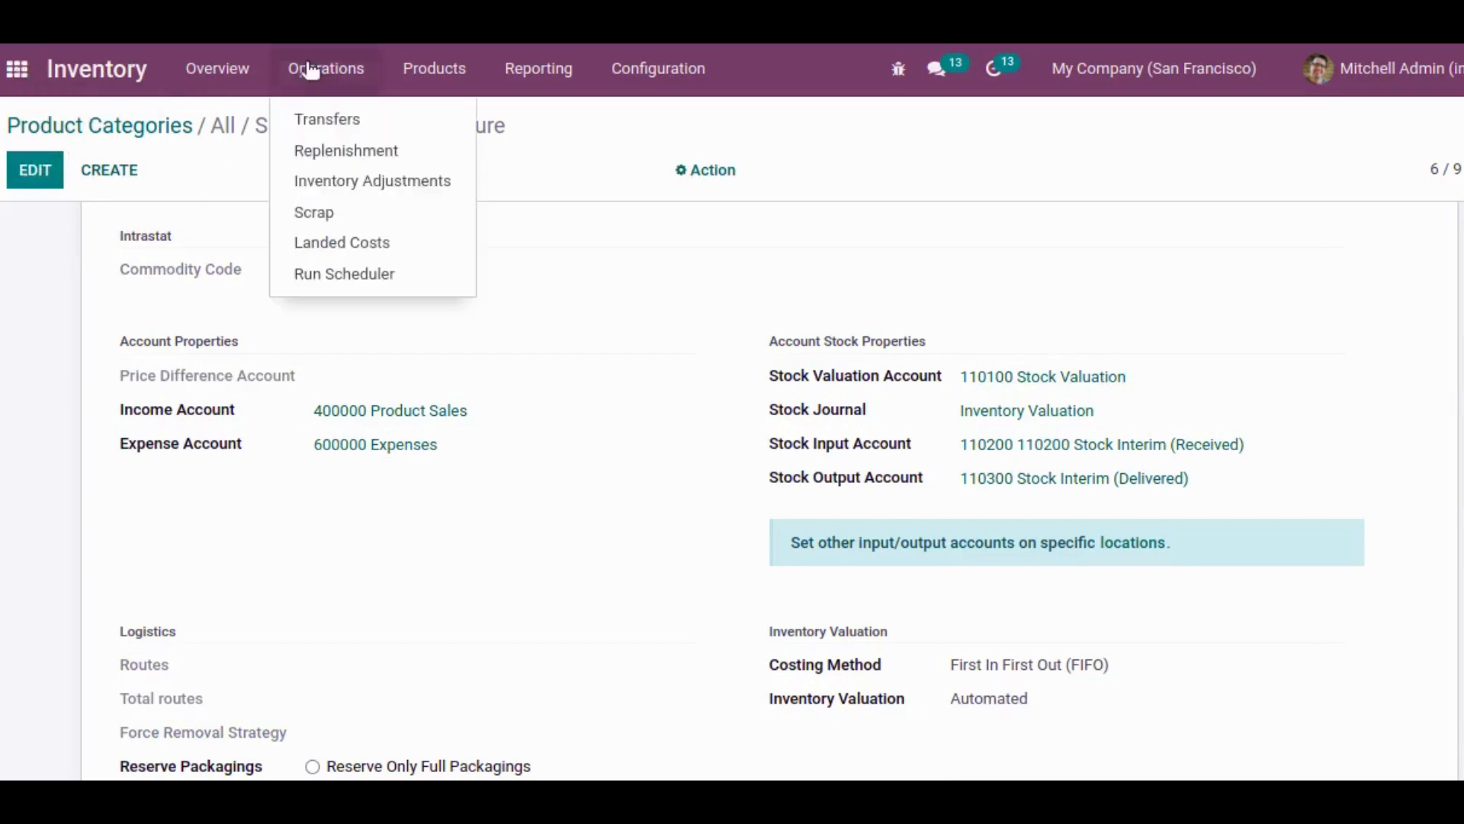
{"action": "left_click", "coordinate": [342, 242]}
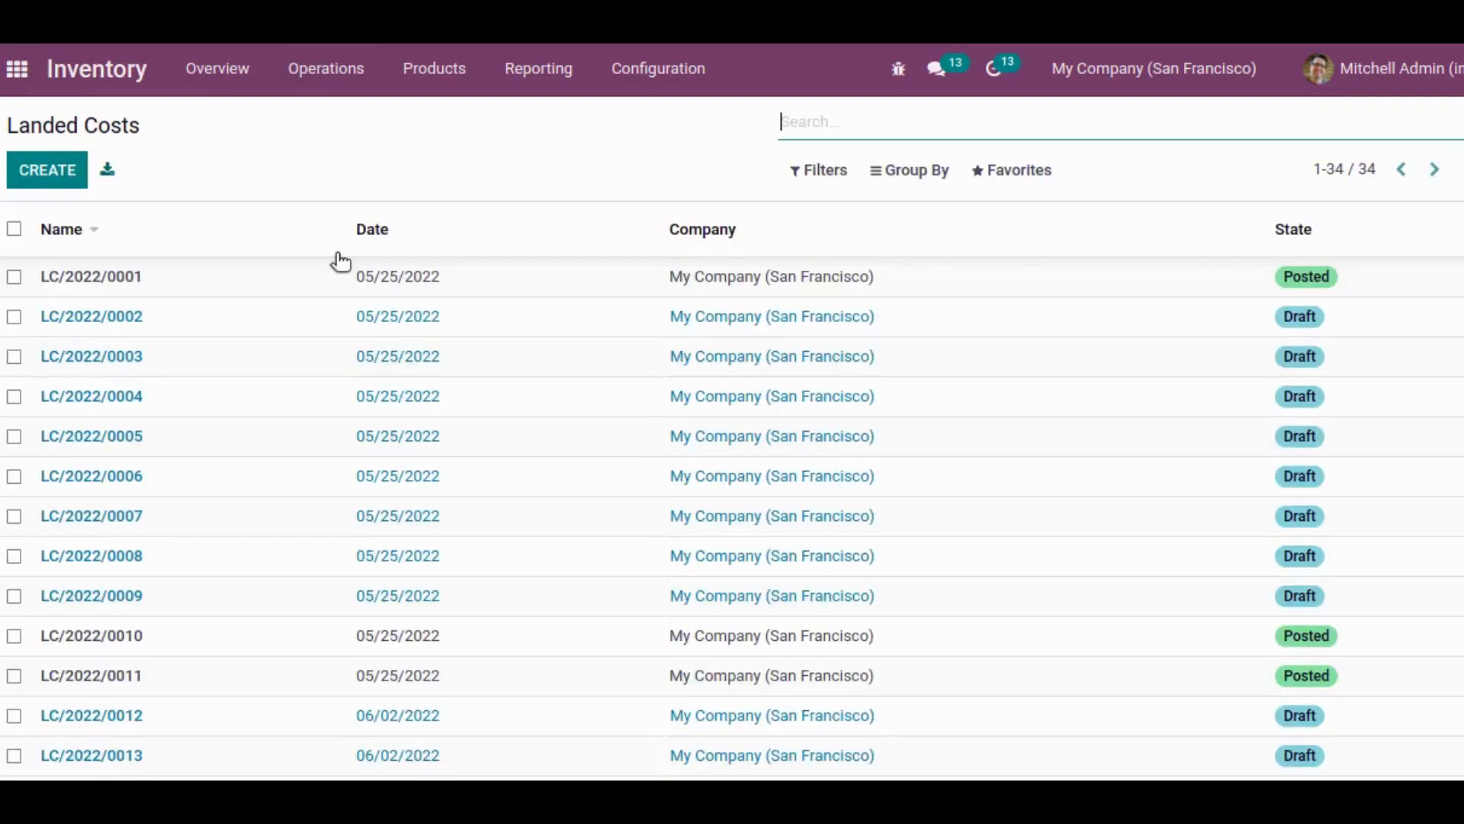
{"action": "left_click", "coordinate": [52, 181]}
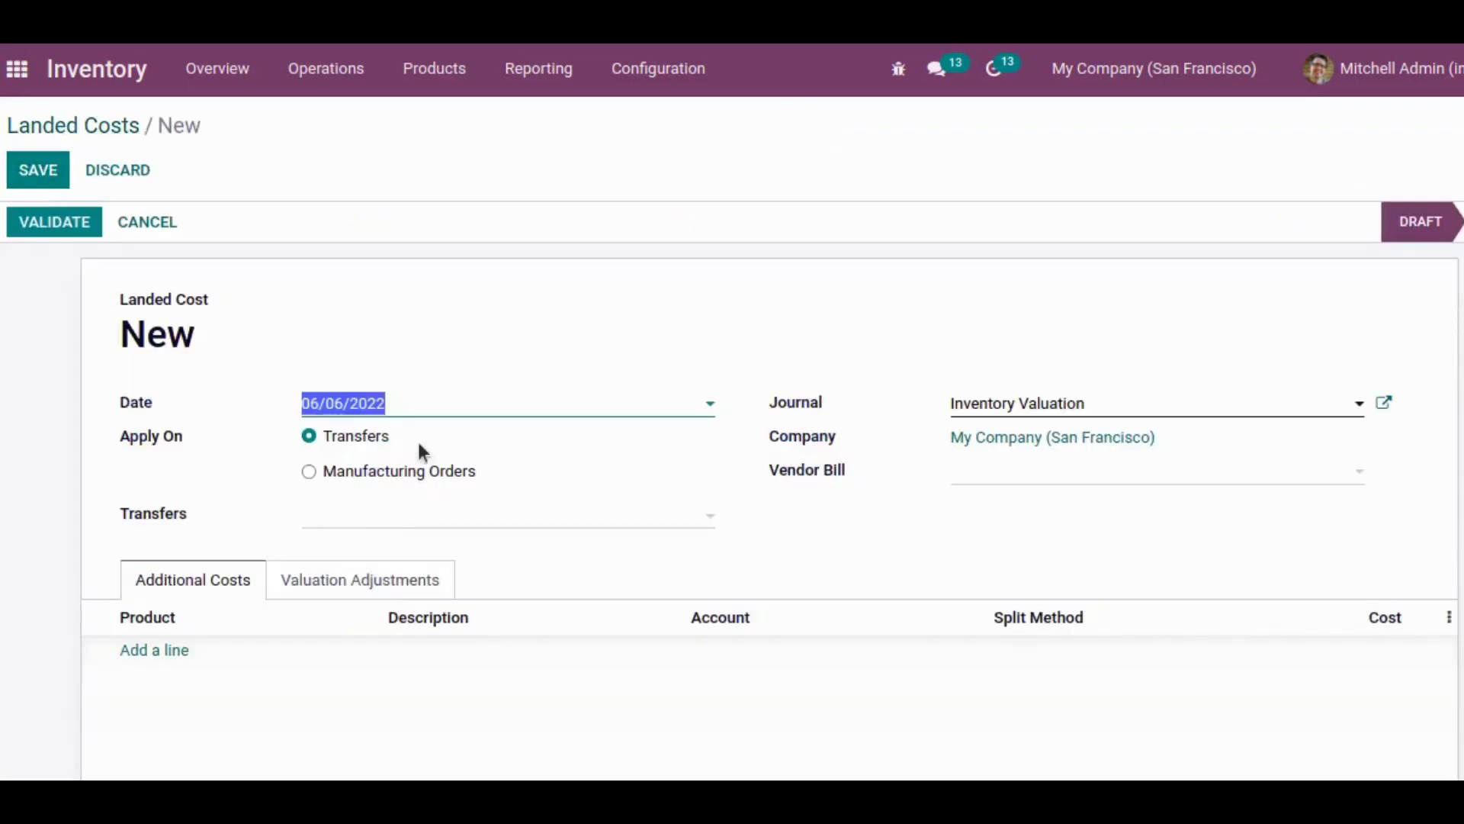
Step: Discard the unsaved landed cost and start a request for quotation in Purchase with Azure Interior as the vendor
{"action": "left_click", "coordinate": [442, 425]}
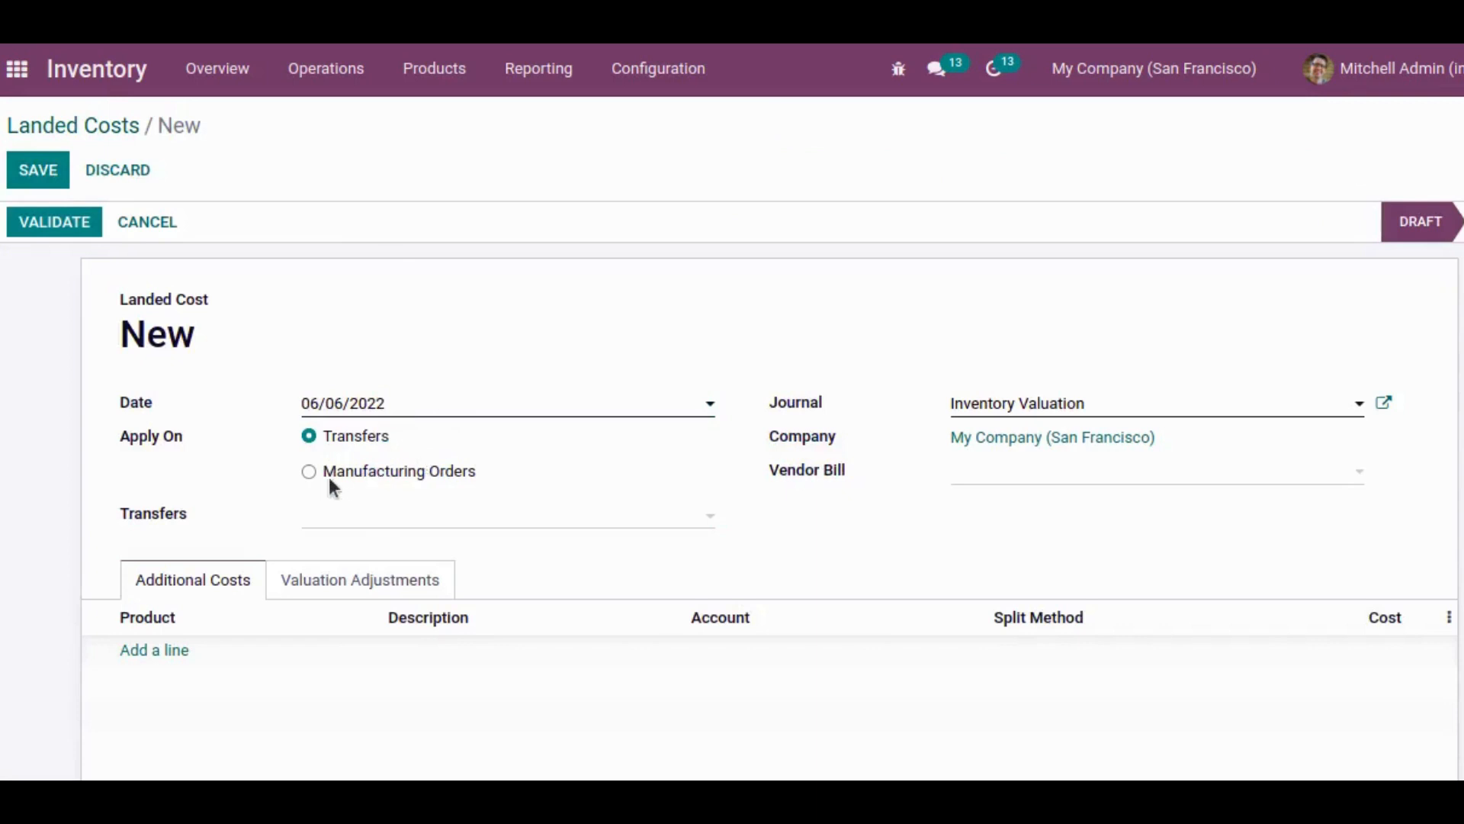
{"action": "left_click", "coordinate": [134, 160]}
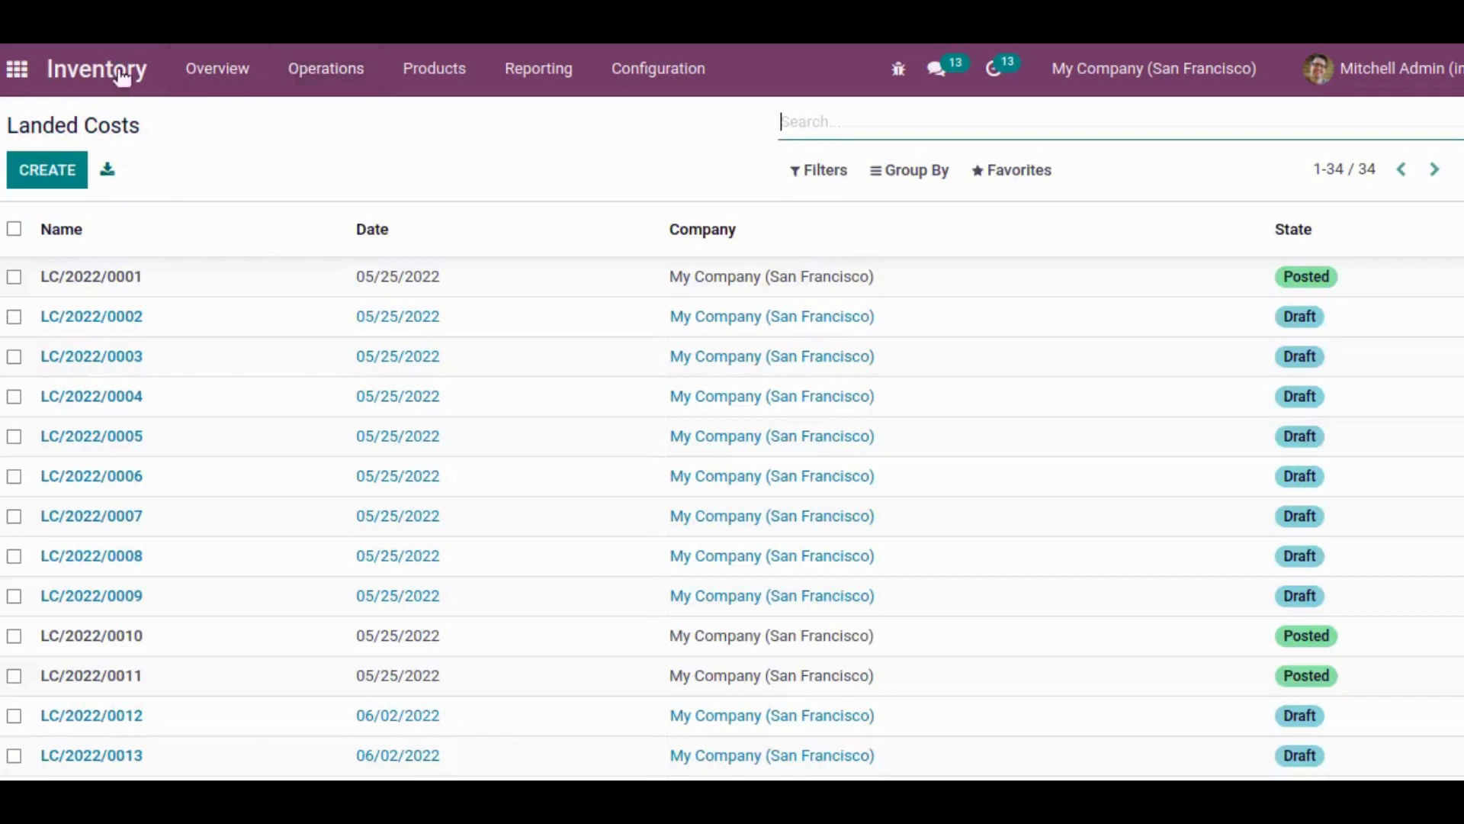
{"action": "left_click", "coordinate": [21, 72]}
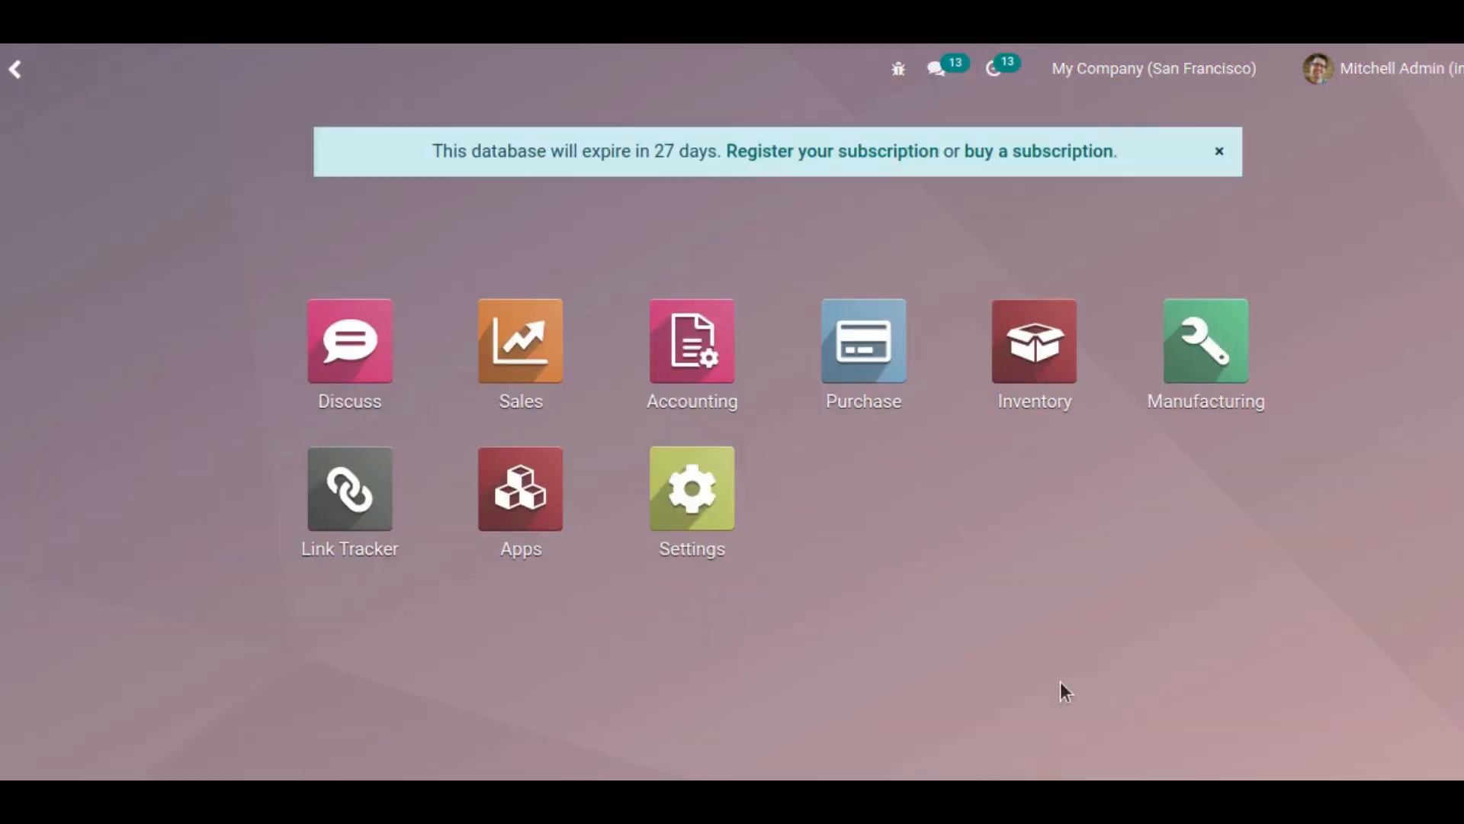
{"action": "left_click", "coordinate": [884, 360]}
{"action": "left_click", "coordinate": [48, 168]}
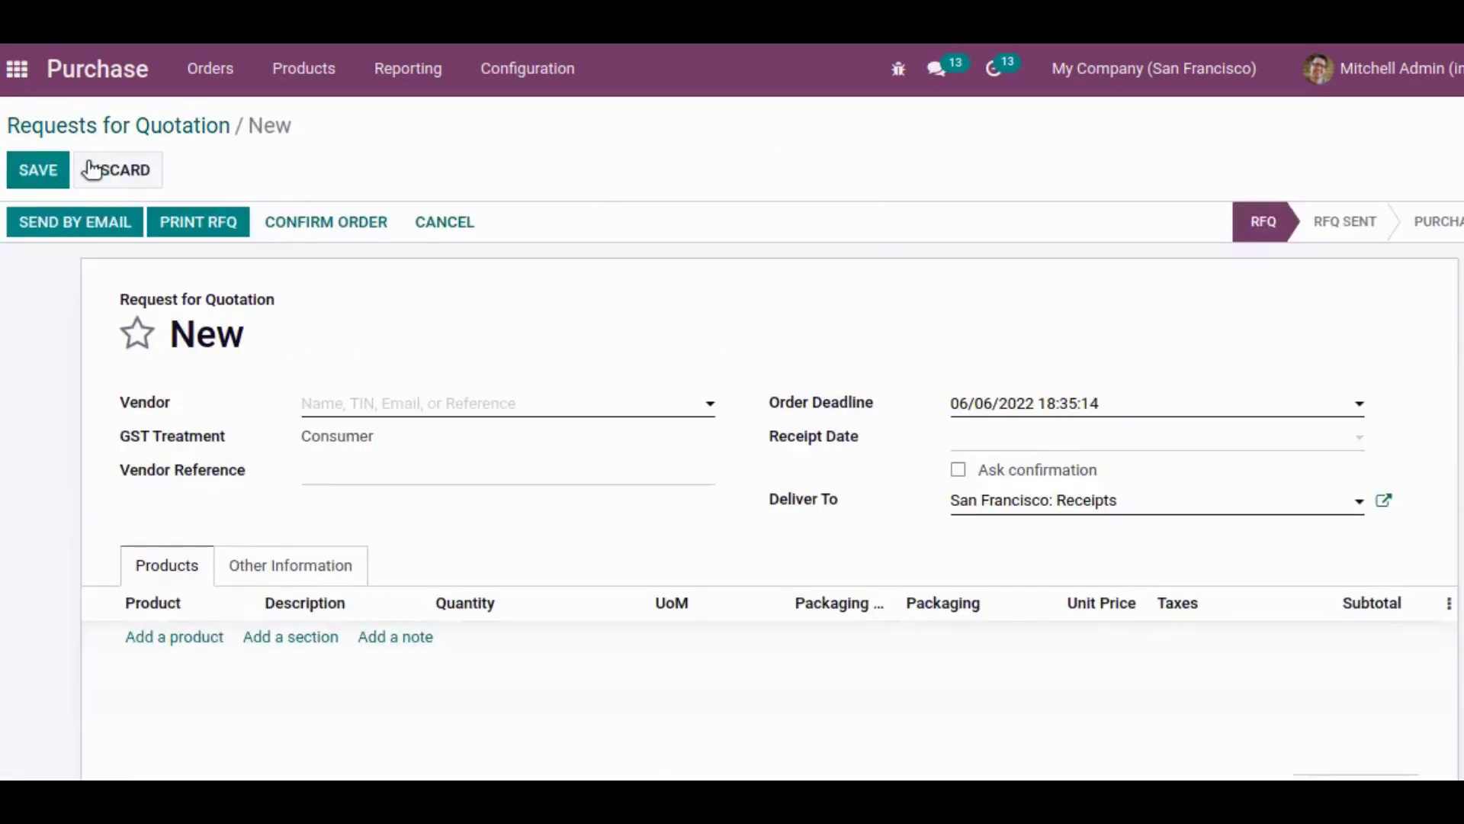
{"action": "left_click", "coordinate": [402, 410]}
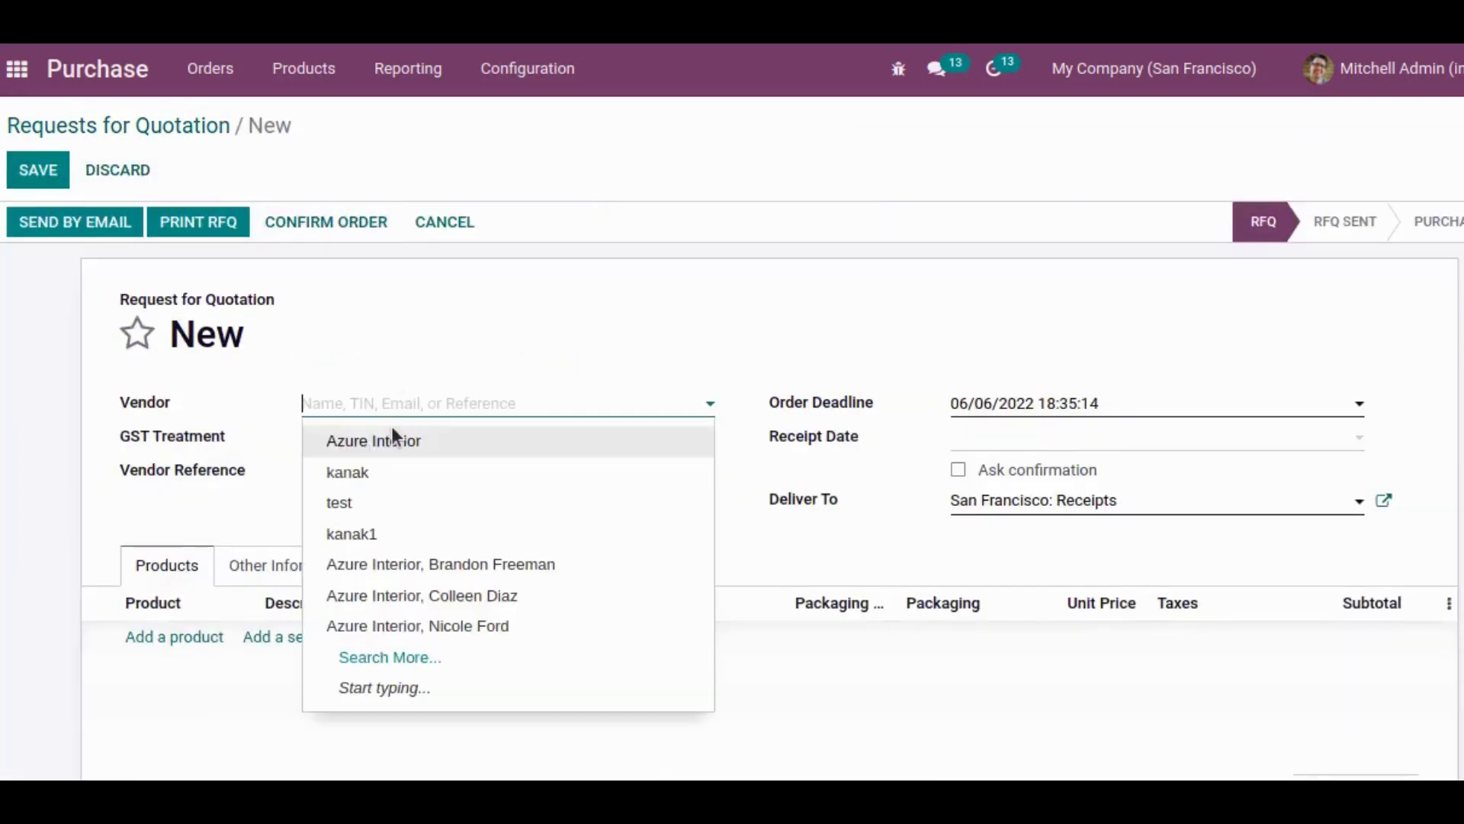
{"action": "left_click", "coordinate": [409, 444]}
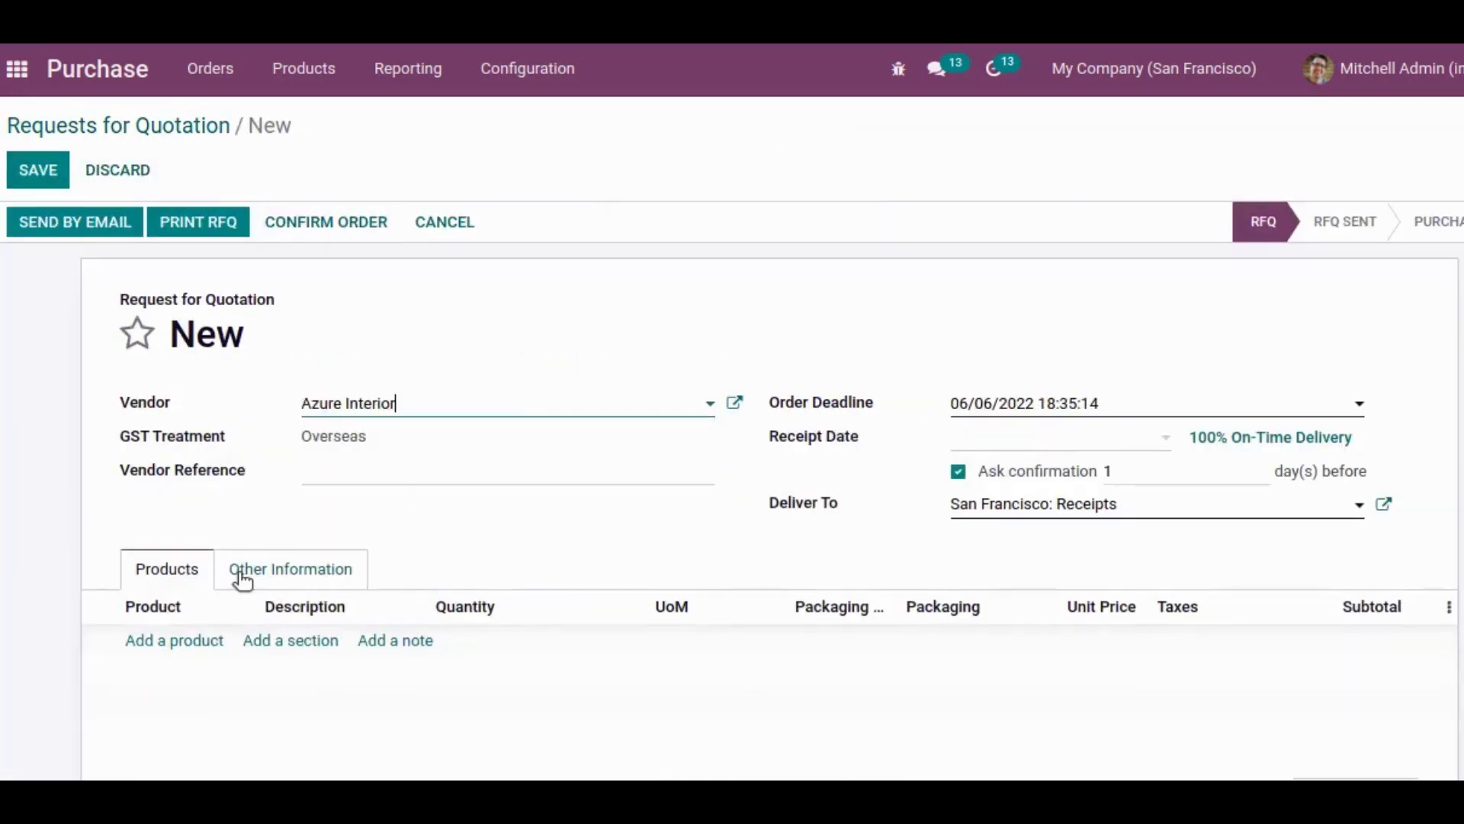
Step: Add Product1 and Product2 as product lines on the request for quotation
{"action": "left_click", "coordinate": [173, 638]}
{"action": "type", "text": "pr"}
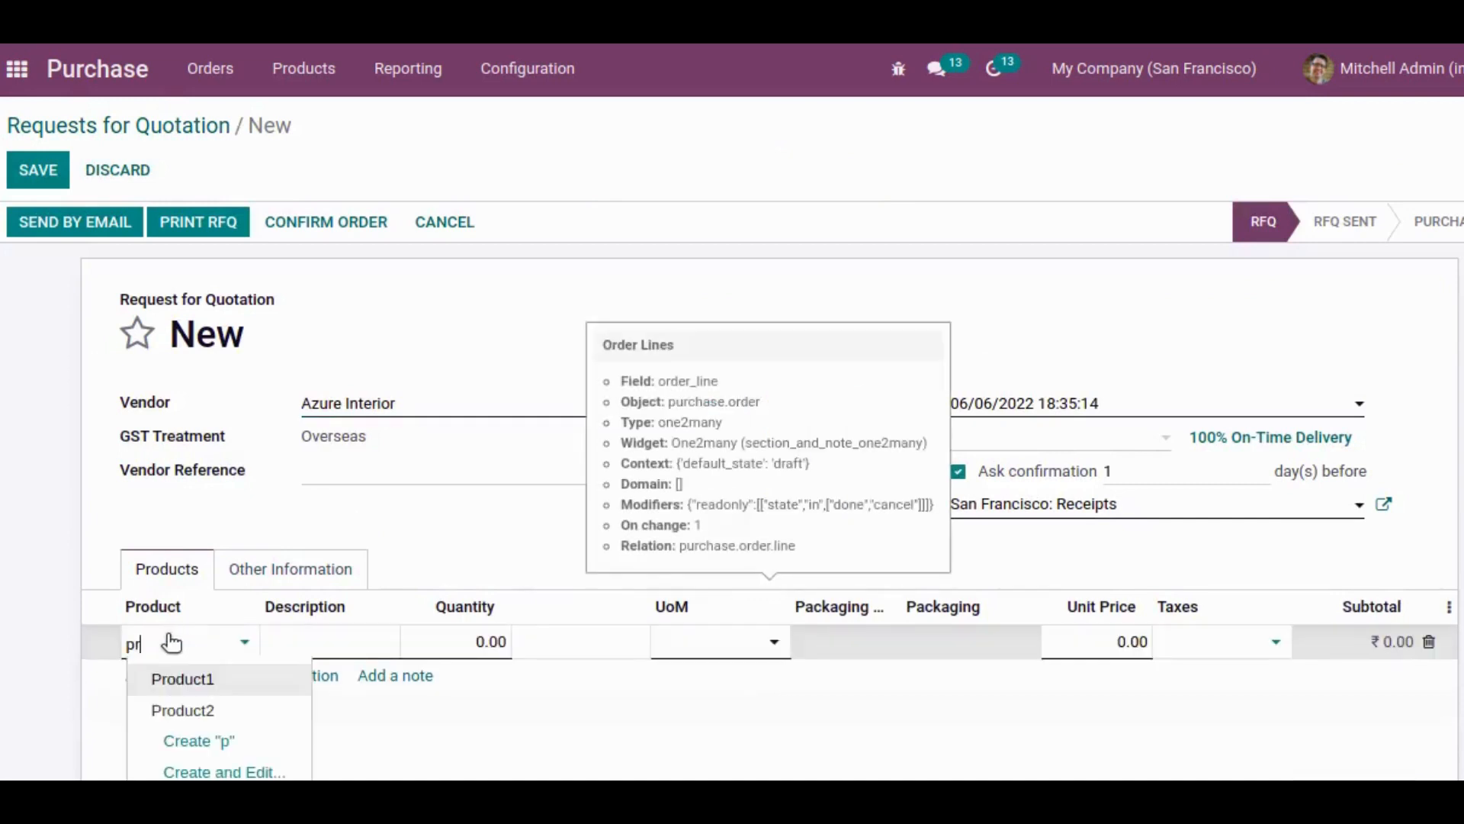
{"action": "type", "text": "o"}
{"action": "left_click", "coordinate": [175, 681]}
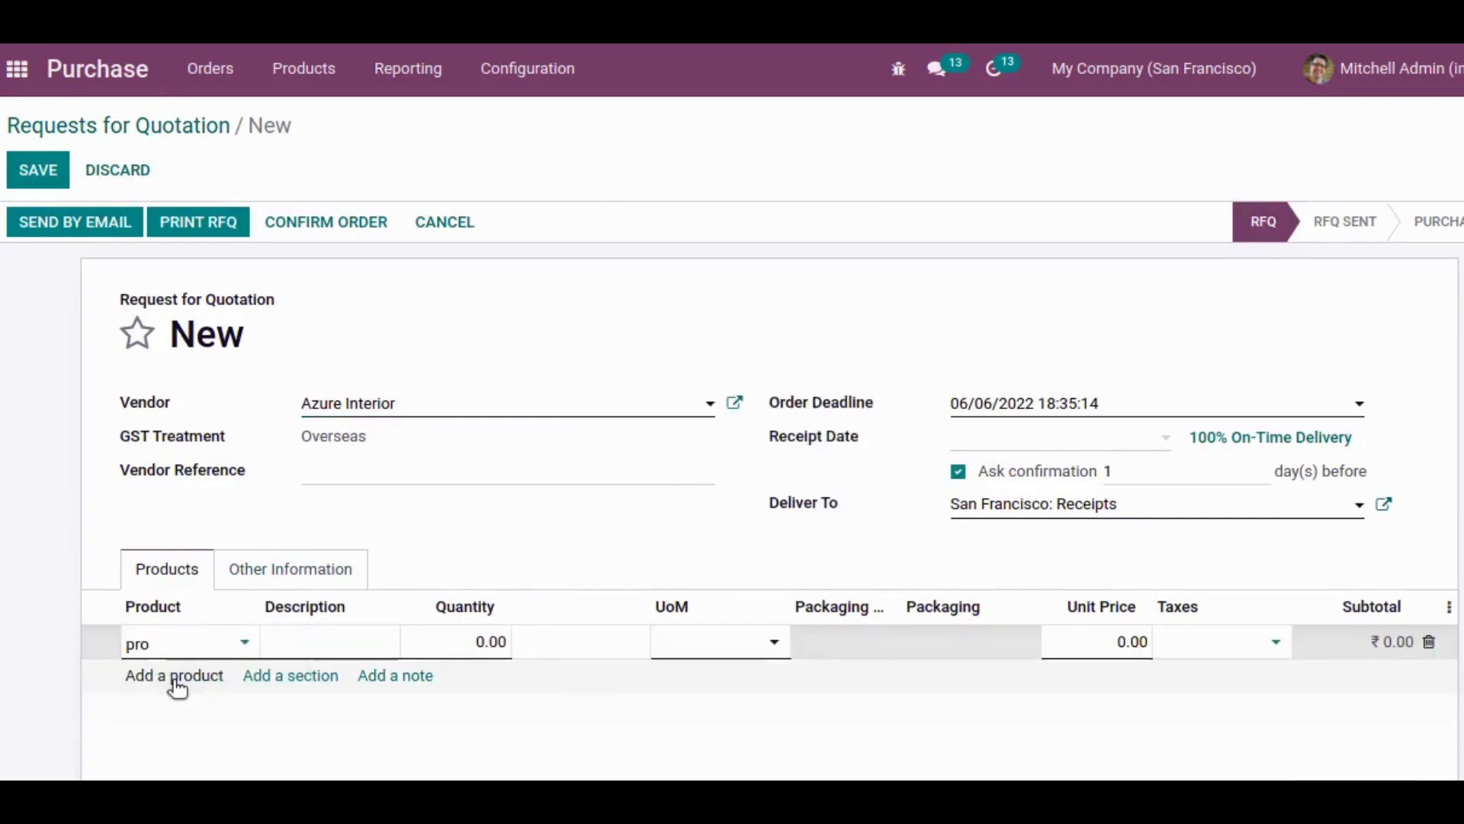
{"action": "left_click", "coordinate": [175, 696]}
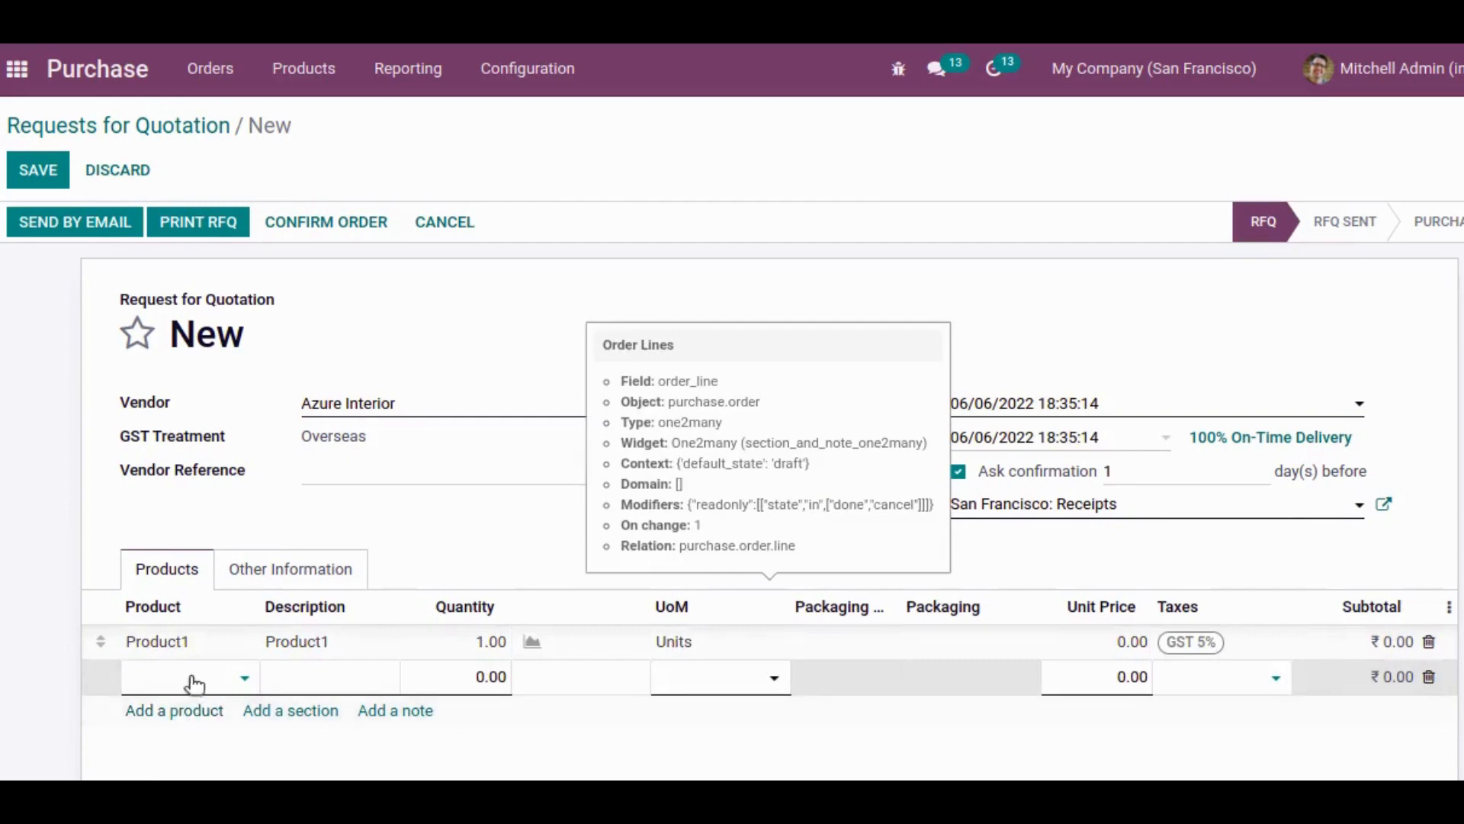
{"action": "type", "text": "pro"}
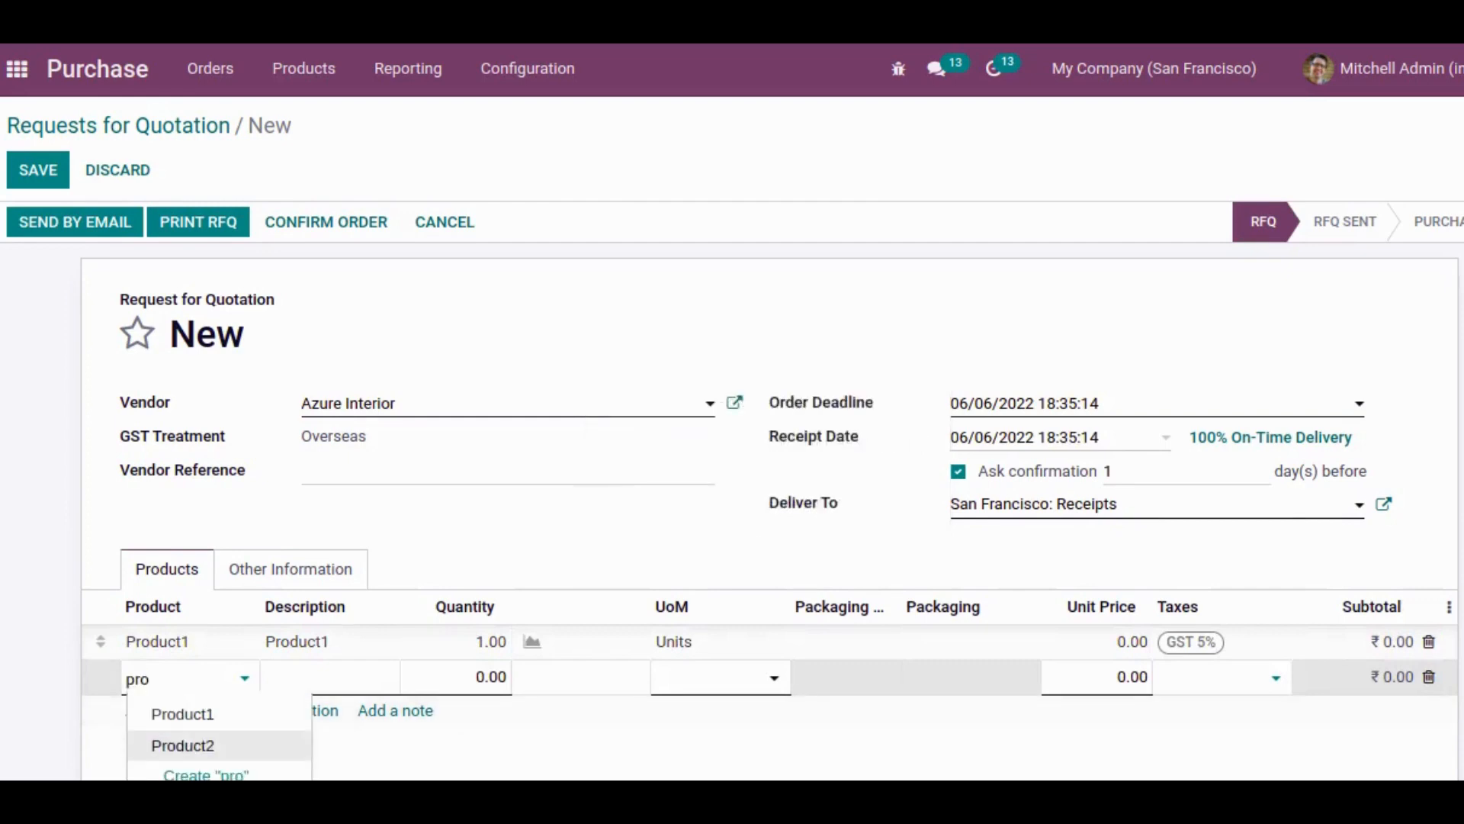
{"action": "left_click", "coordinate": [176, 746]}
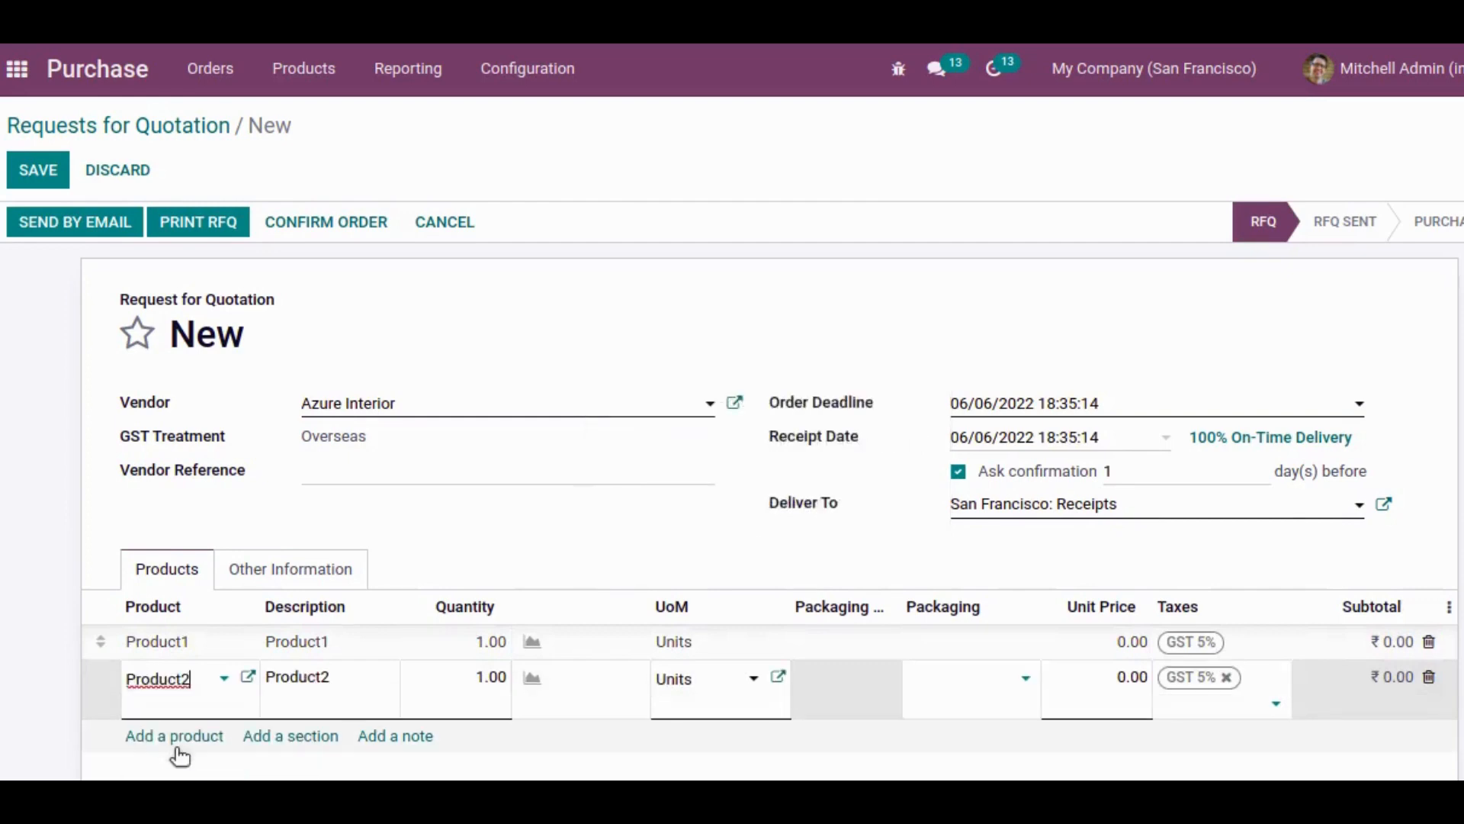
Step: Set the unit price to 100 for Product1 and 50 for Product2, and save the request for quotation
{"action": "left_click", "coordinate": [1114, 641]}
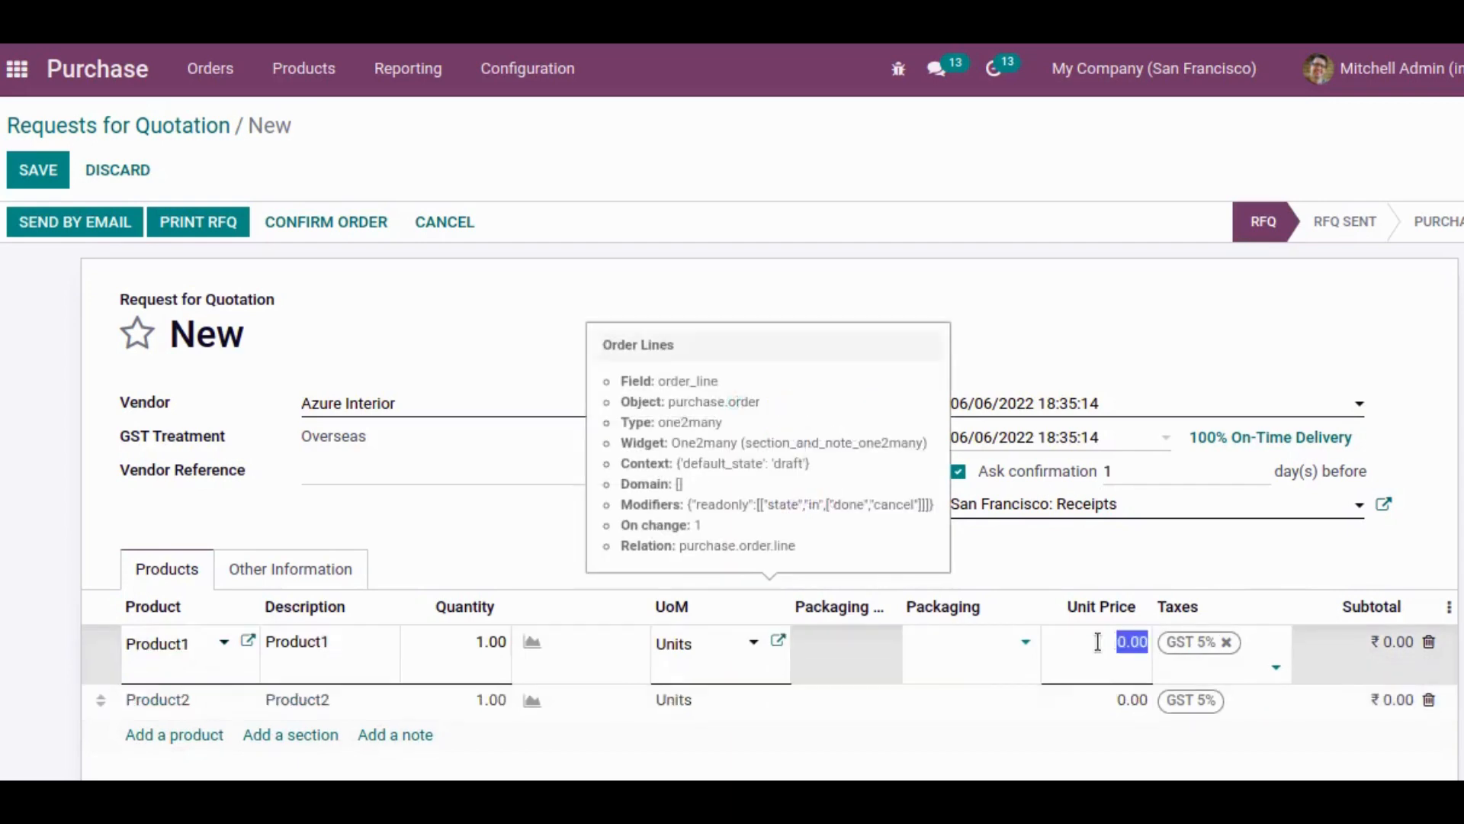
{"action": "type", "text": "100"}
{"action": "left_click", "coordinate": [1131, 700]}
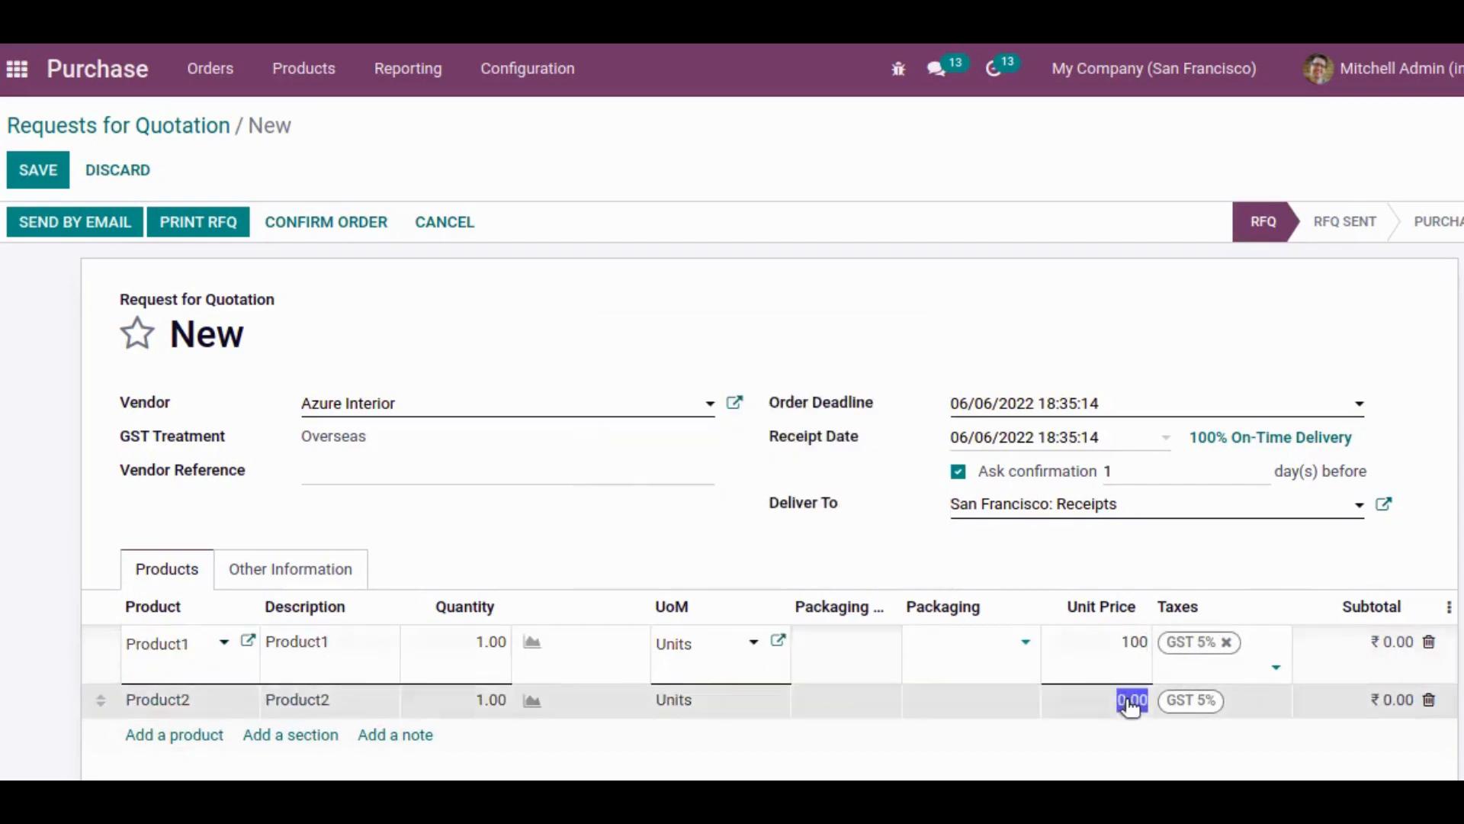
{"action": "type", "text": "50"}
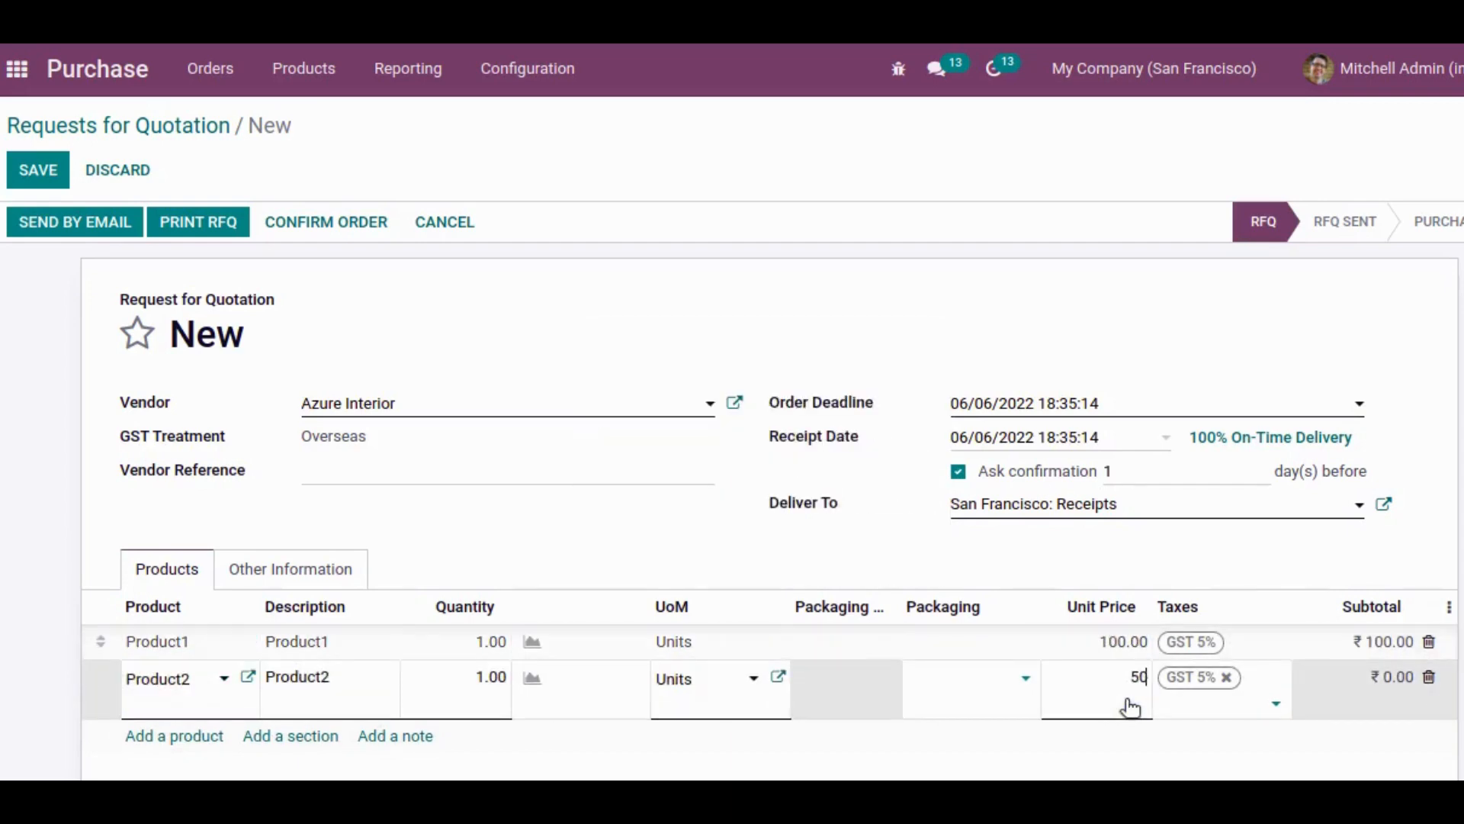
{"action": "left_click", "coordinate": [328, 771]}
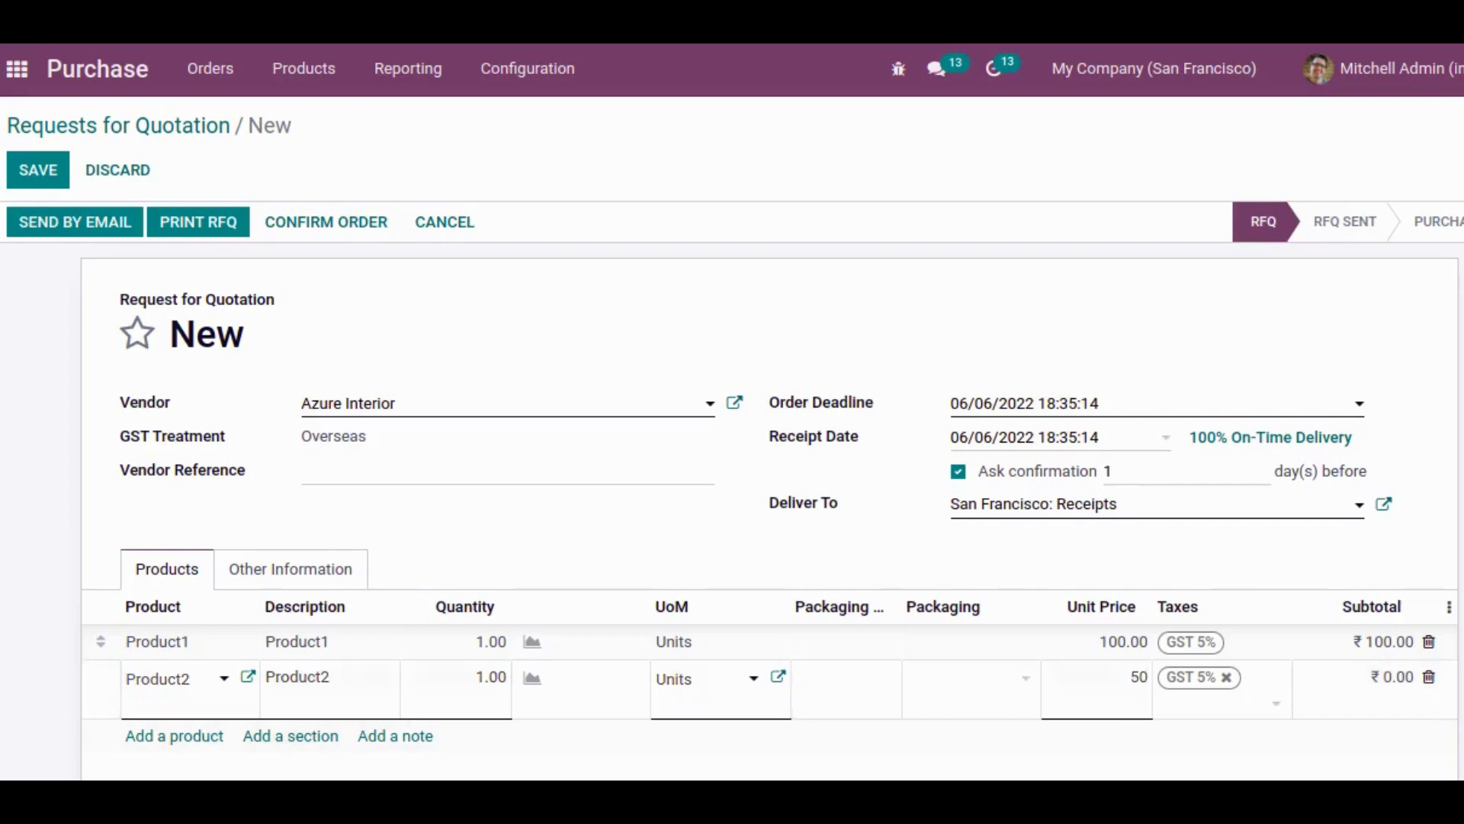
{"action": "left_click", "coordinate": [38, 173]}
Step: Confirm the purchase order and validate its receipt, processing all quantities with an immediate transfer
{"action": "left_click", "coordinate": [348, 223]}
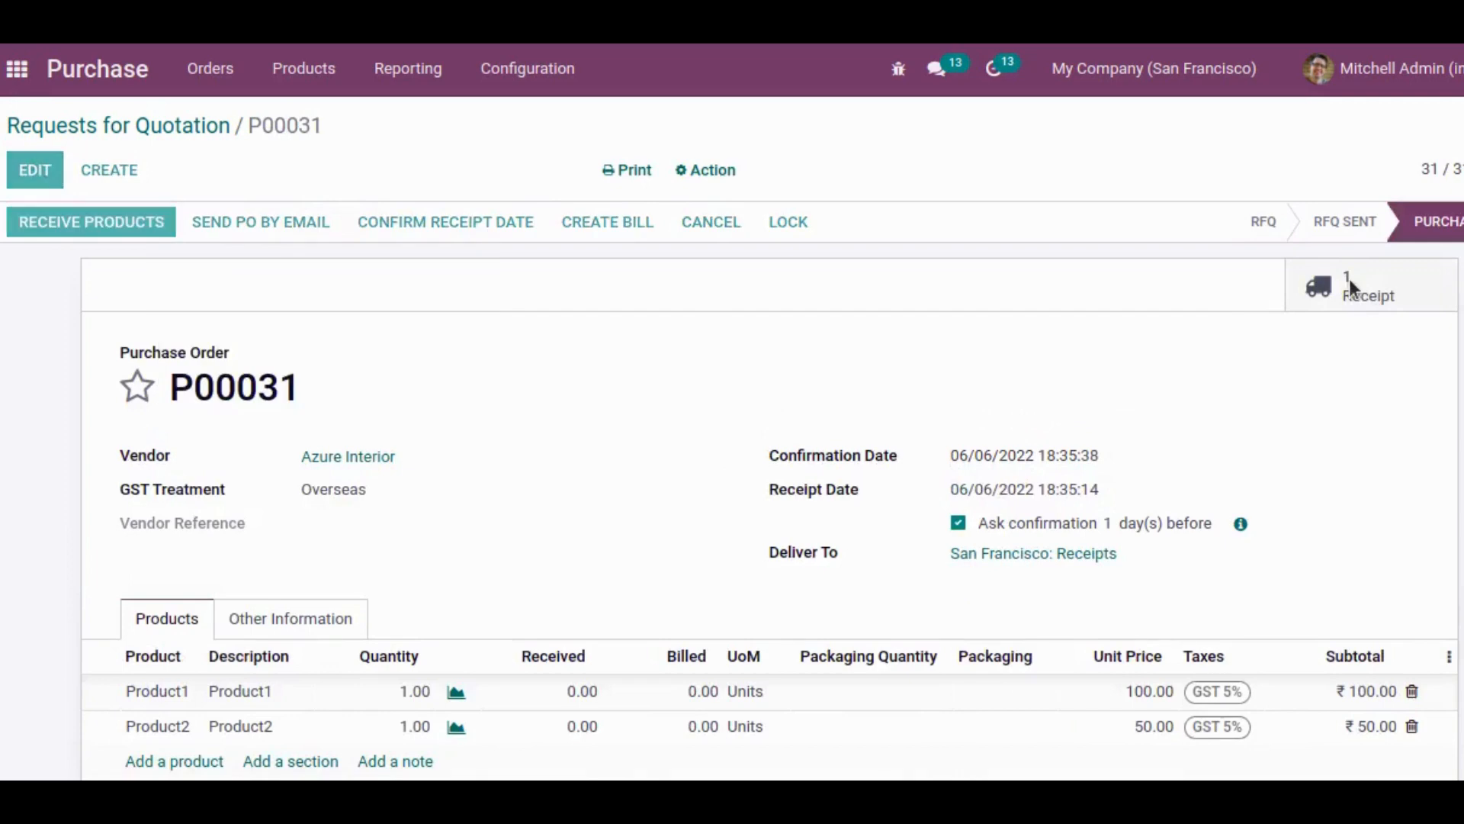
{"action": "left_click", "coordinate": [1348, 278]}
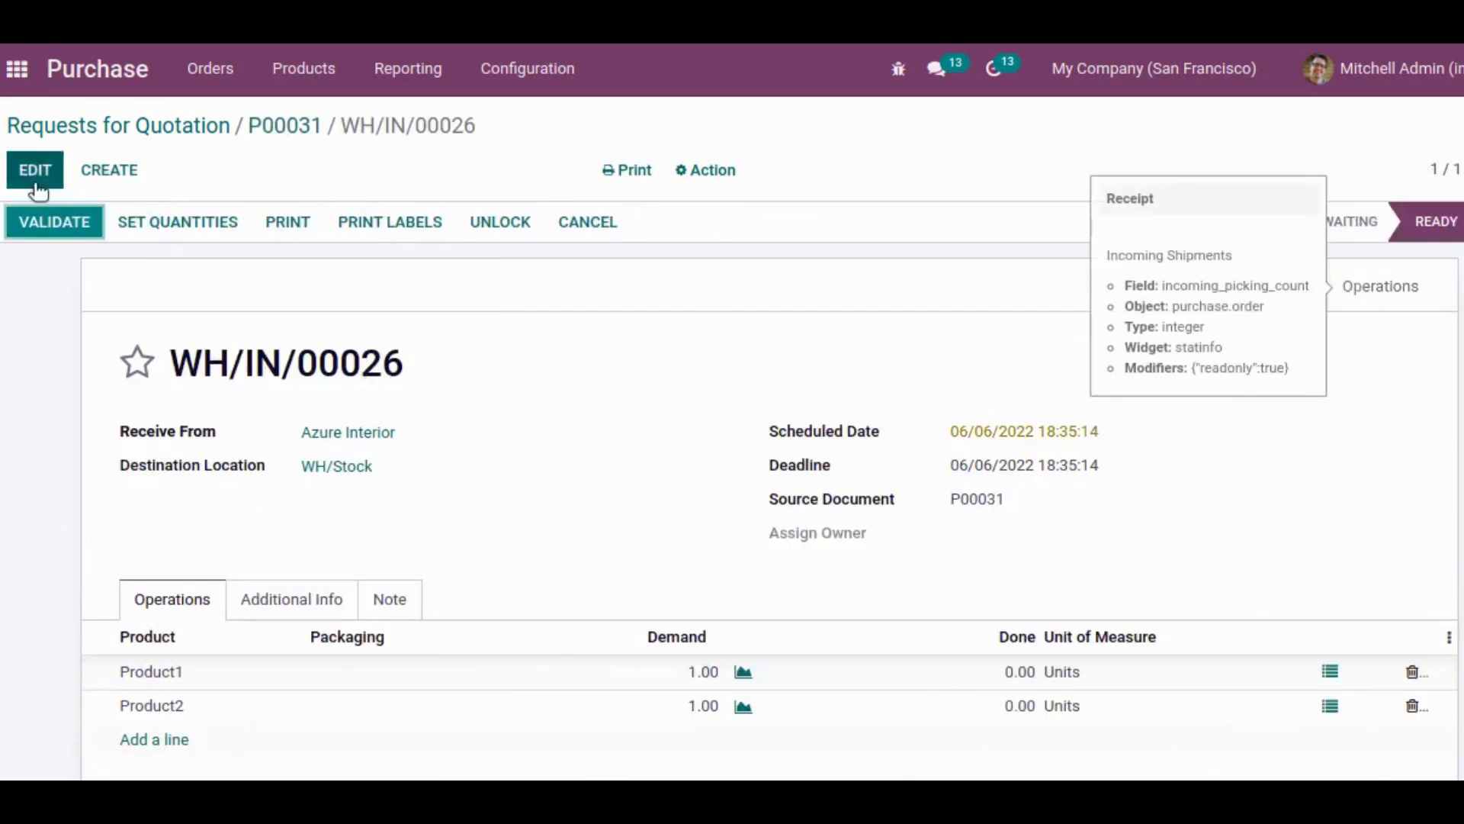
{"action": "left_click", "coordinate": [38, 226]}
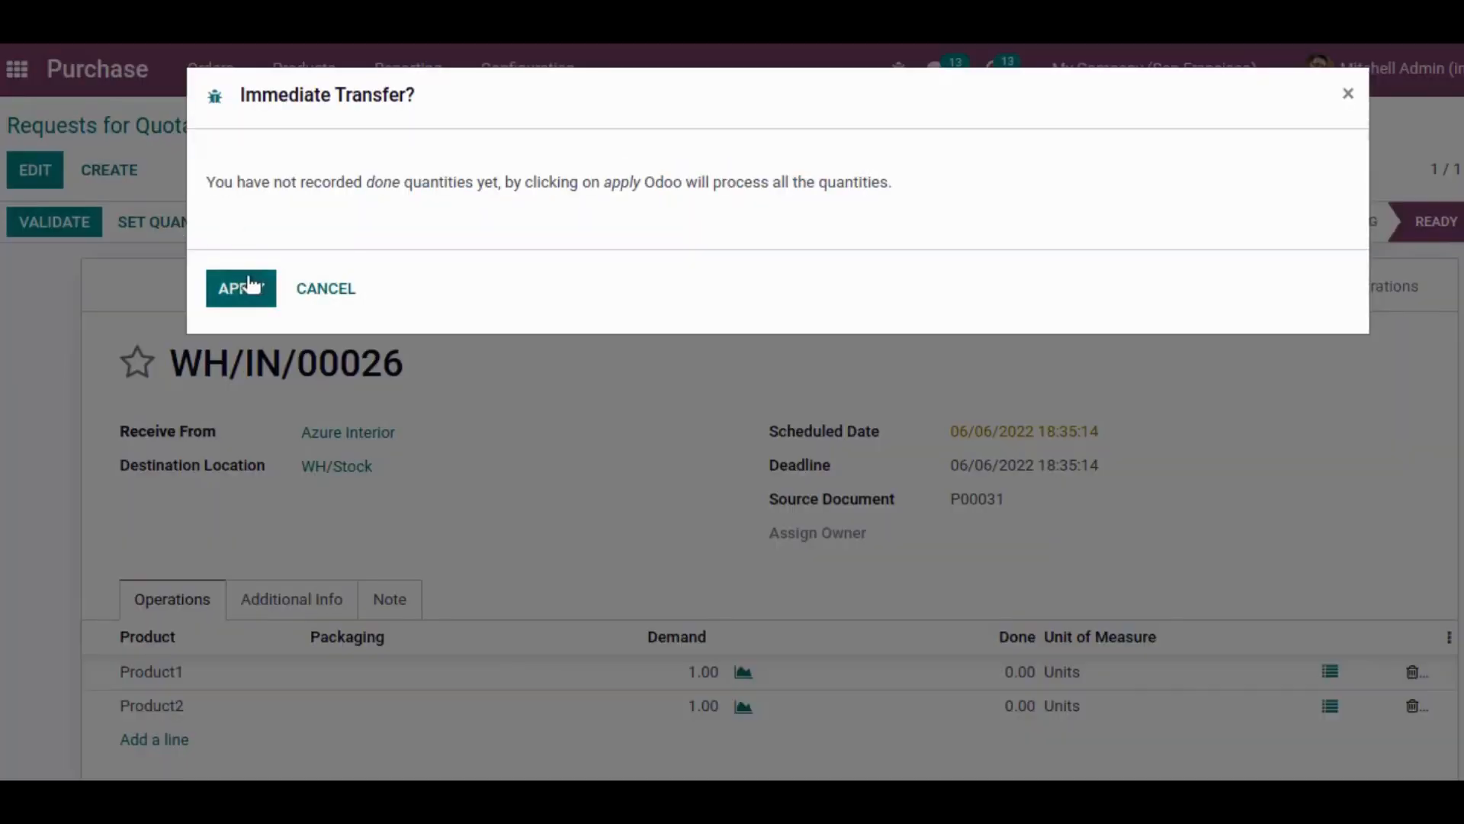
{"action": "left_click", "coordinate": [249, 285]}
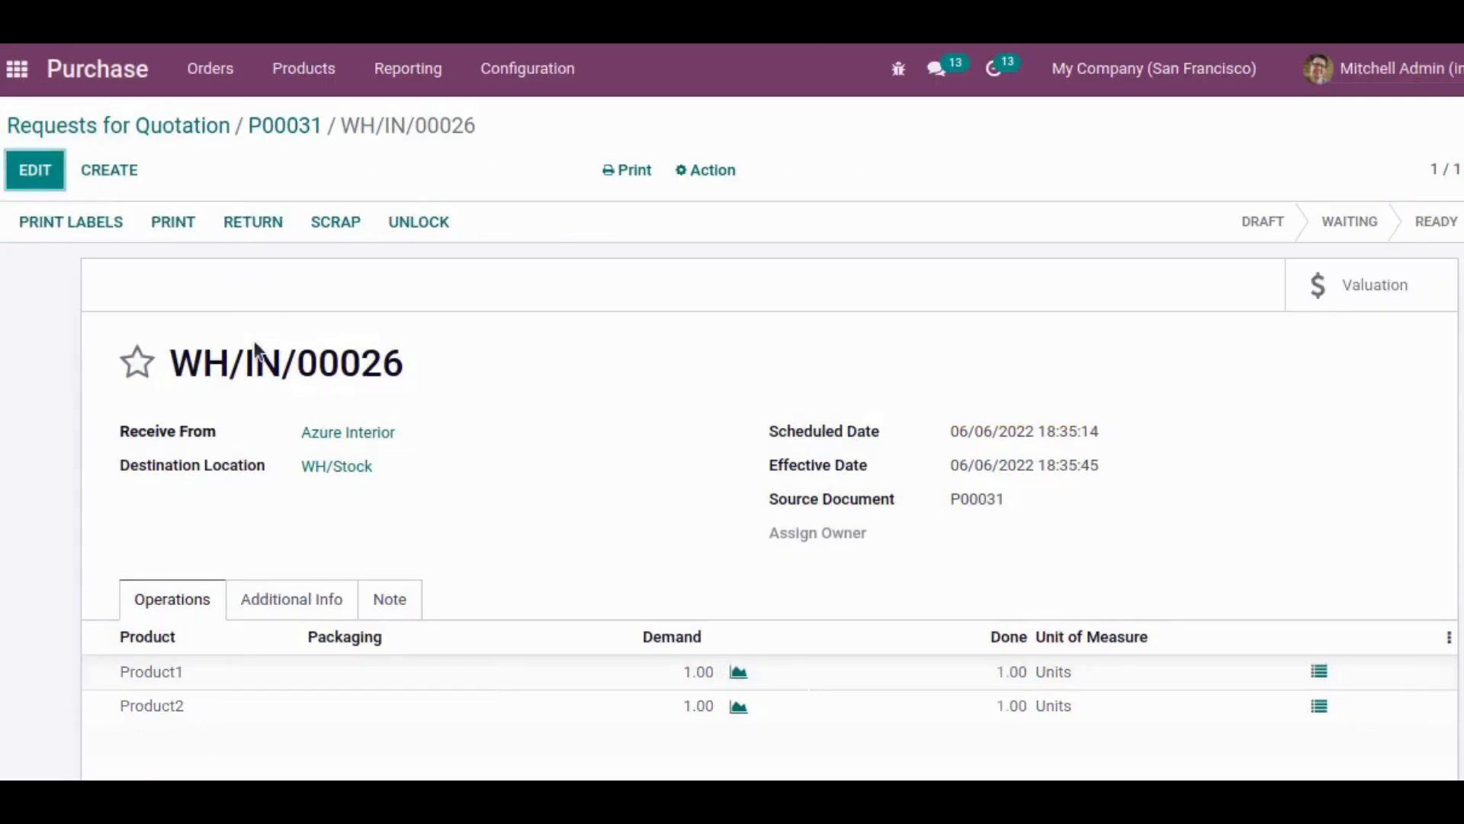
Step: Copy the reference WH/IN/00026 from the heading of the validated receipt
{"action": "triple_click", "coordinate": [256, 352]}
{"action": "right_click", "coordinate": [258, 352]}
{"action": "left_click", "coordinate": [368, 369]}
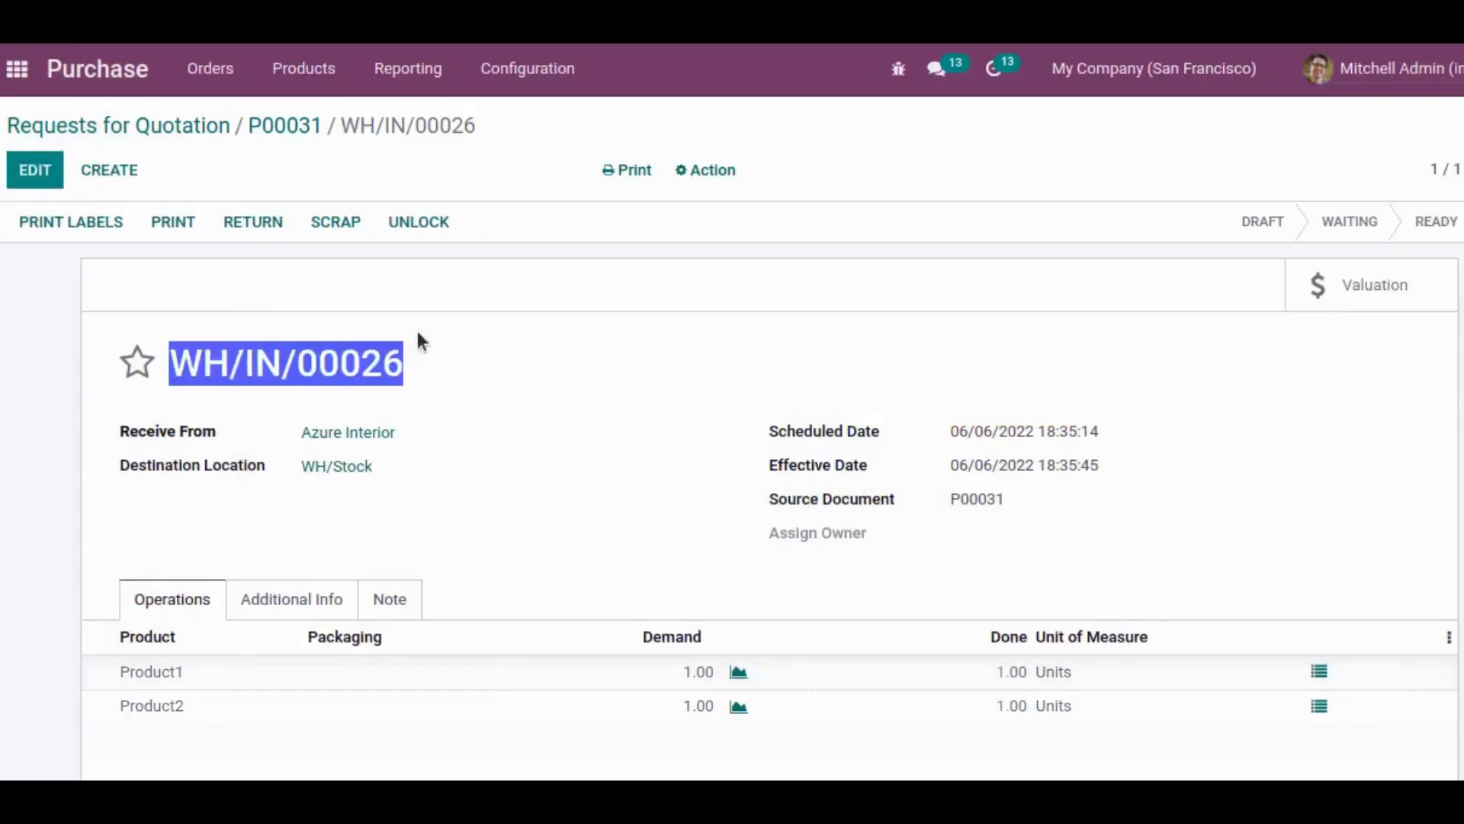
{"action": "left_click", "coordinate": [417, 333]}
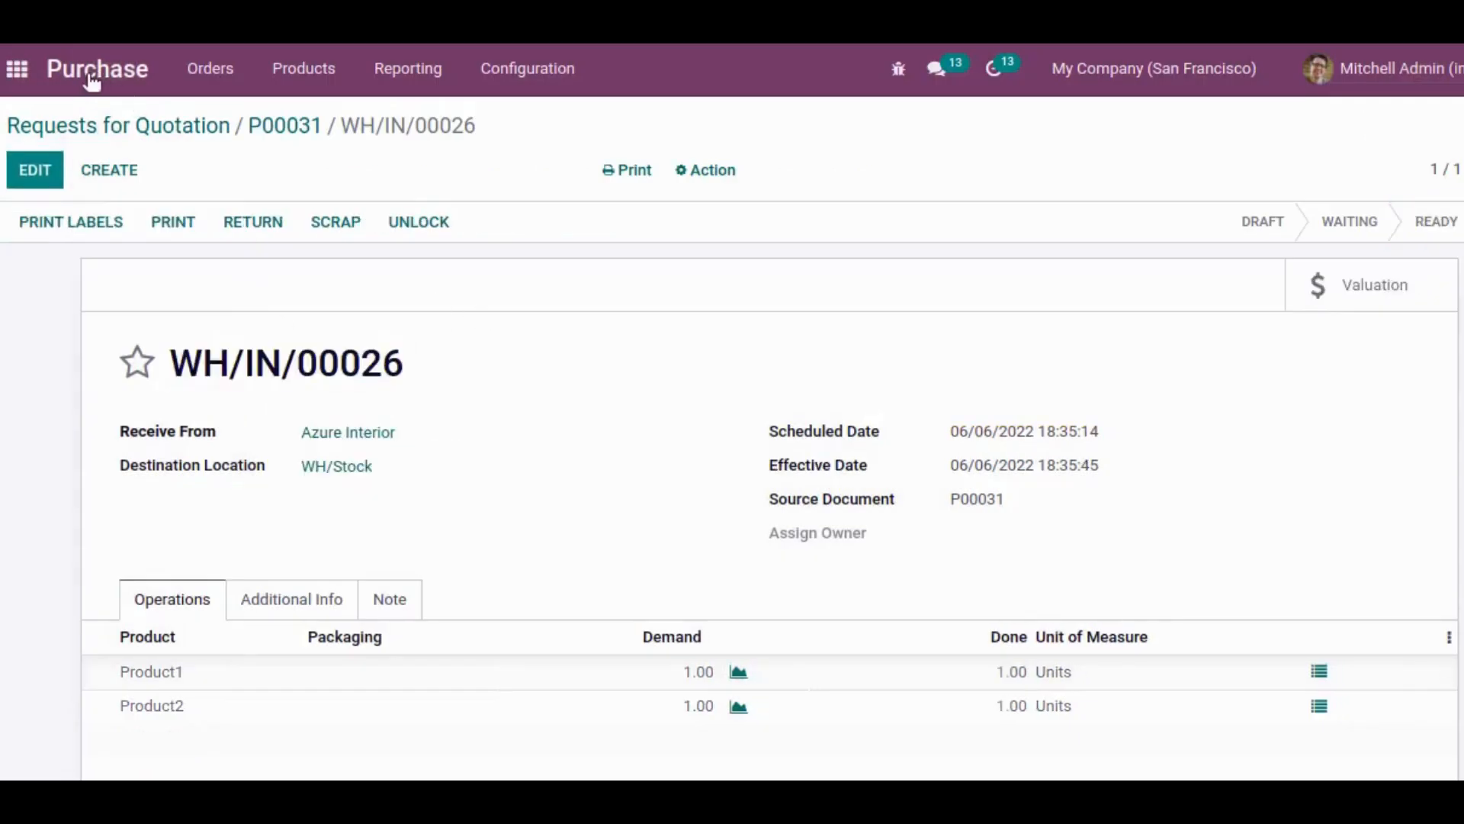
Step: Start a new landed cost record in Inventory and apply it to the transfer WH/IN/00026
{"action": "left_click", "coordinate": [23, 70]}
{"action": "left_click", "coordinate": [1036, 340]}
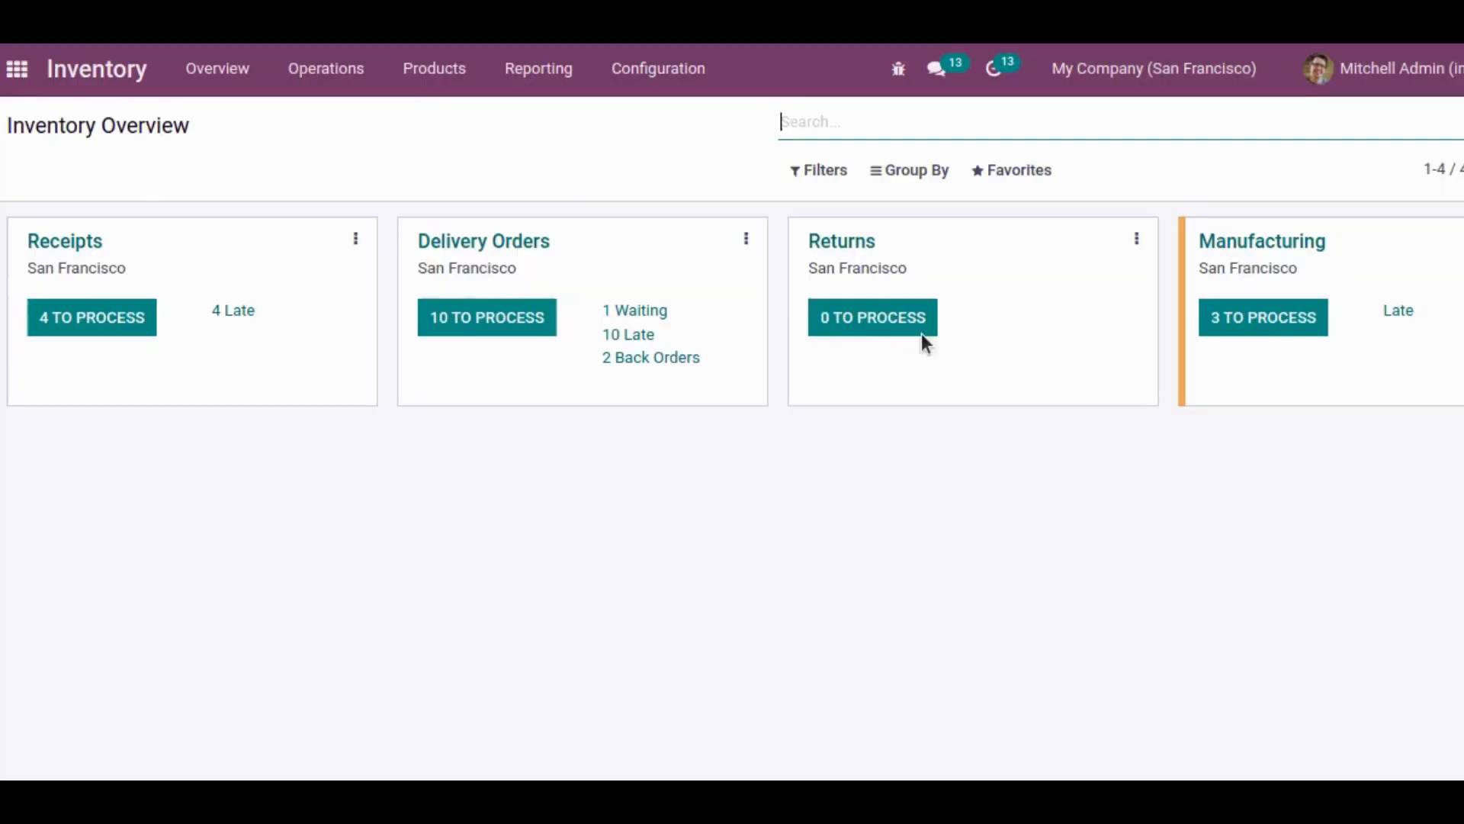
{"action": "left_click", "coordinate": [347, 70]}
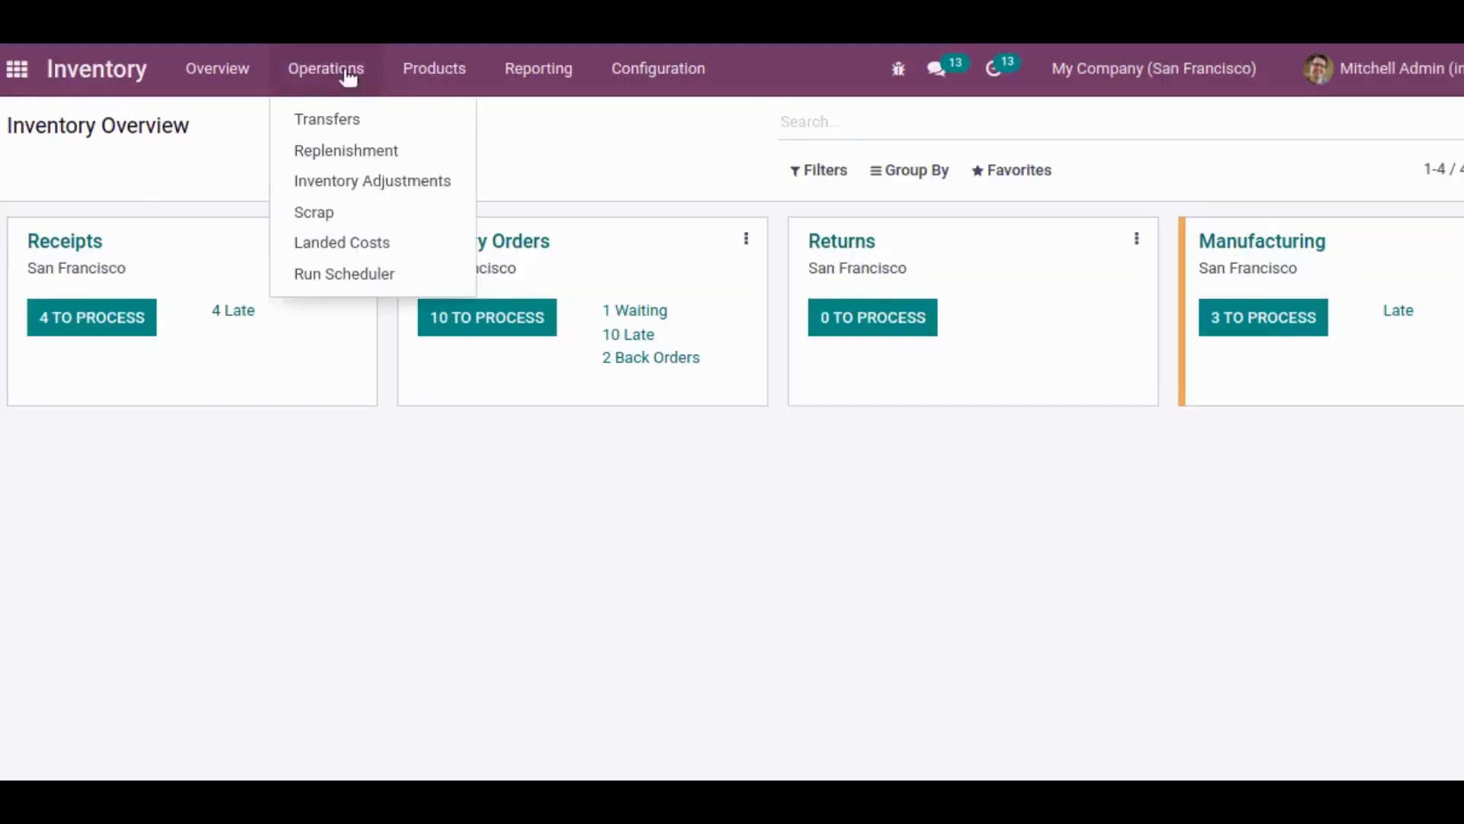
{"action": "left_click", "coordinate": [386, 240]}
{"action": "left_click", "coordinate": [49, 170]}
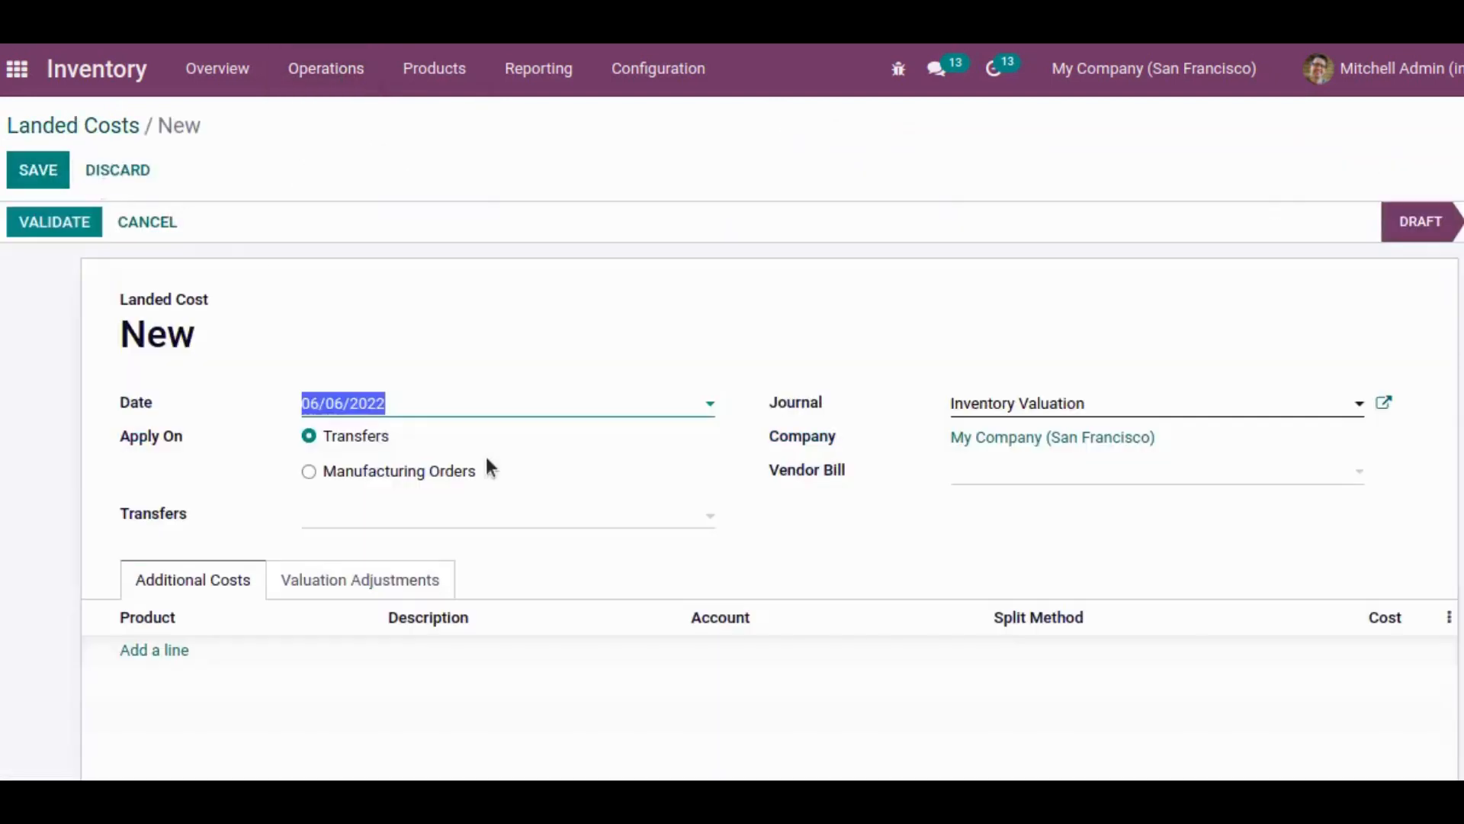
{"action": "left_click", "coordinate": [358, 516]}
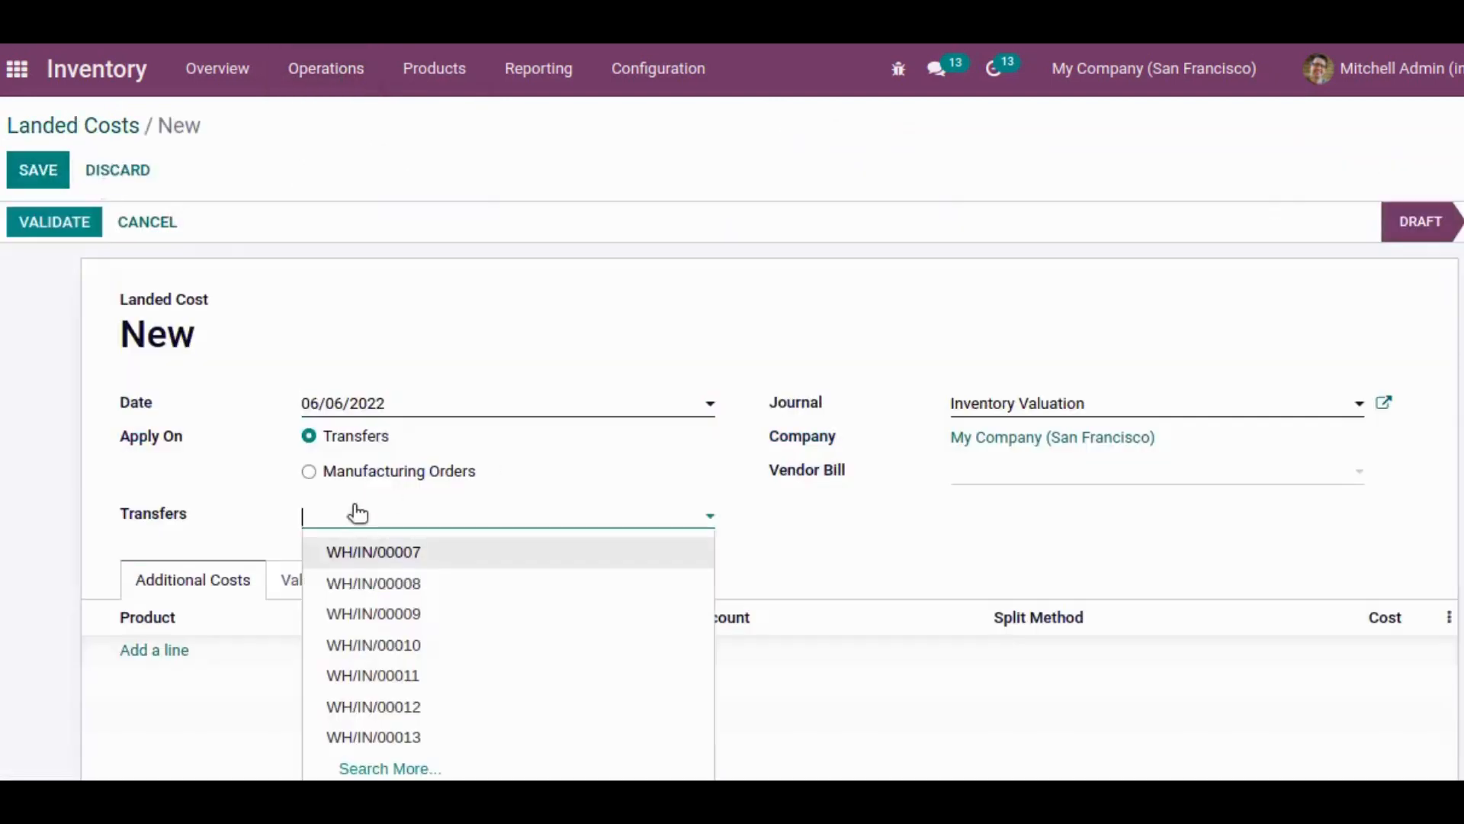
{"action": "type", "text": "WH/IN/00026"}
{"action": "left_click", "coordinate": [381, 552]}
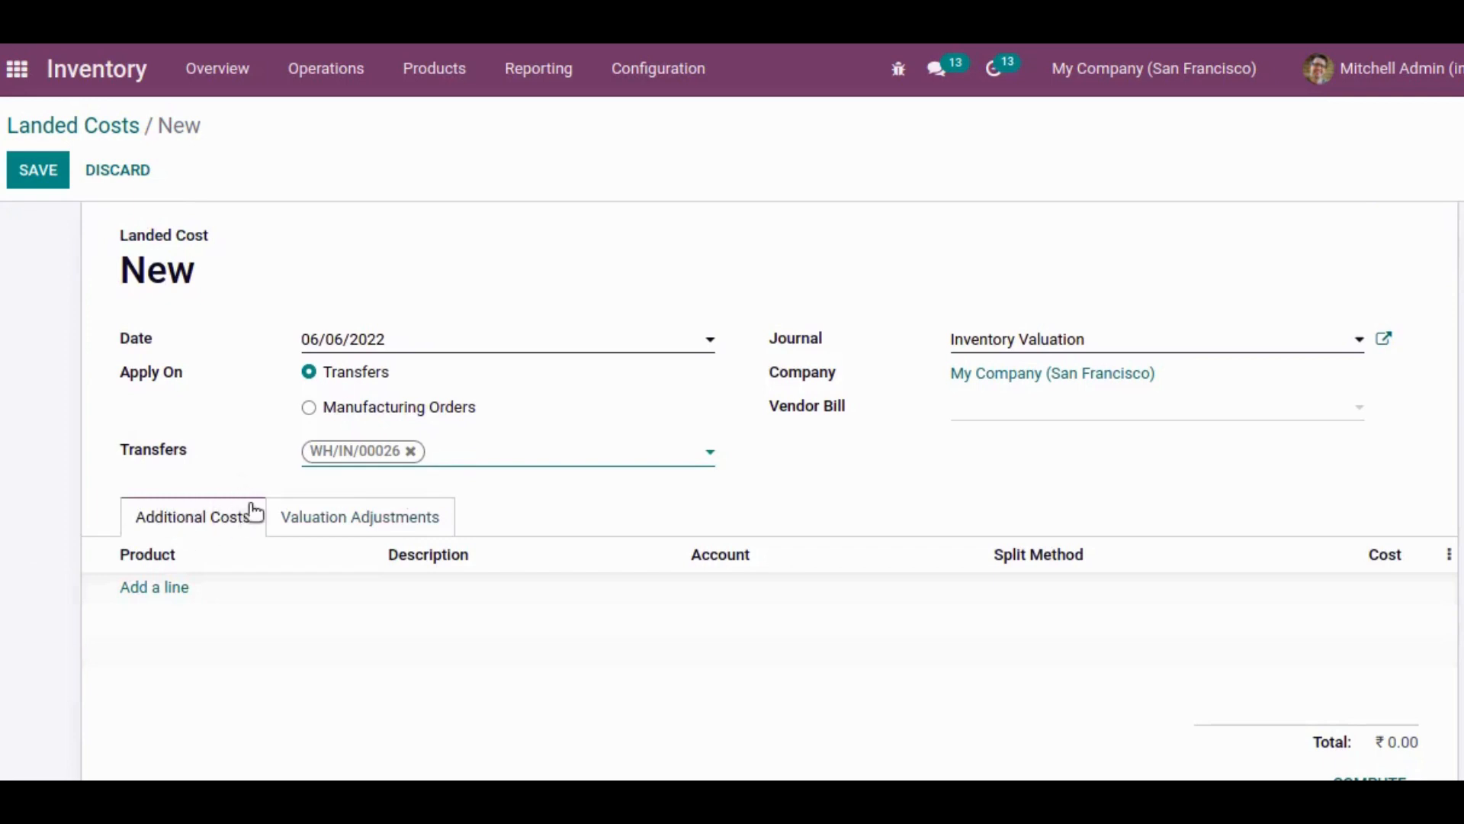
Step: Add an additional cost line for Echarges with the account 110200 Stock Interim (Received)
{"action": "left_click", "coordinate": [183, 587]}
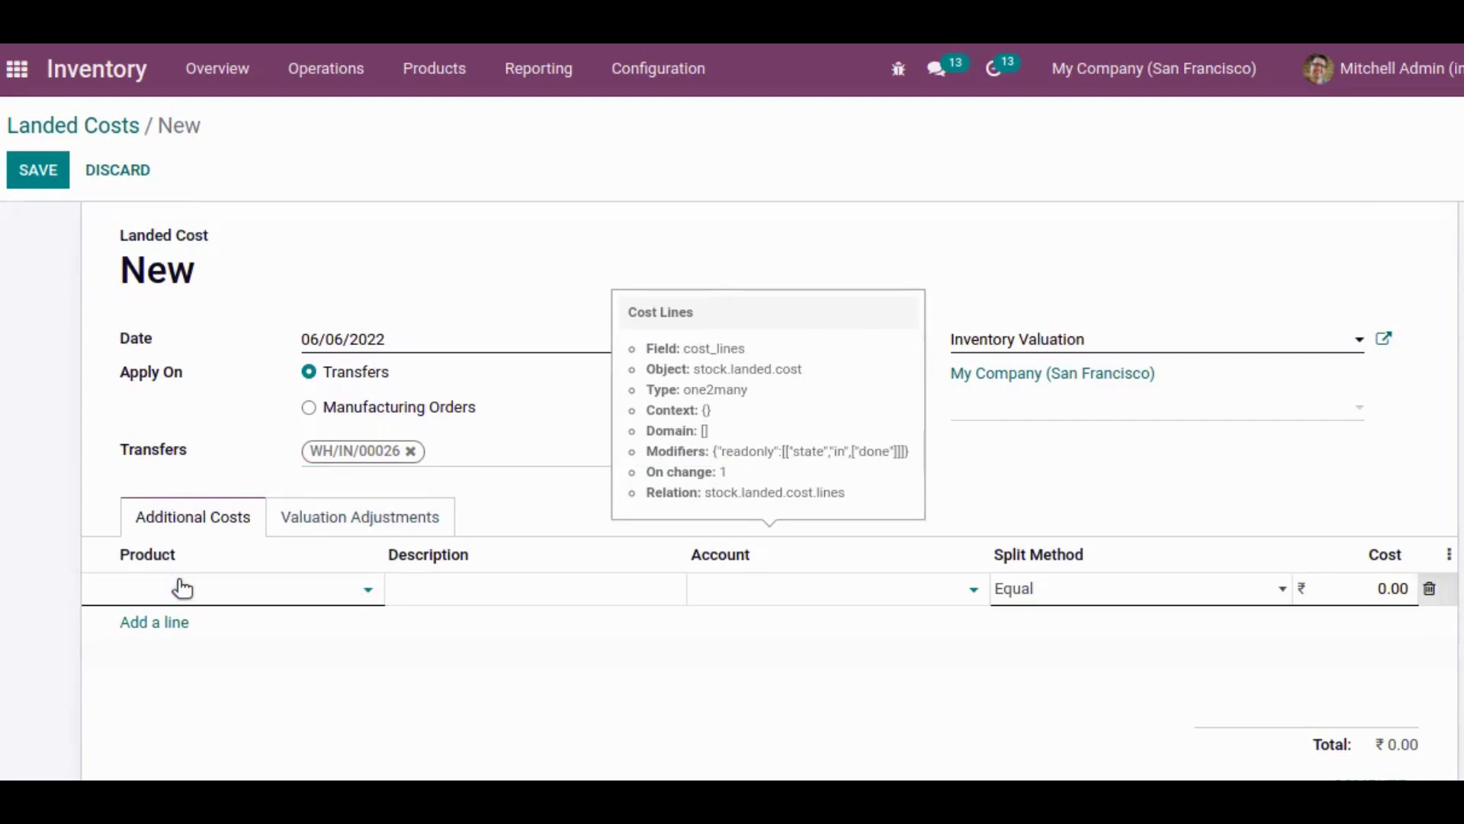
{"action": "left_click", "coordinate": [182, 588]}
{"action": "left_click", "coordinate": [189, 629]}
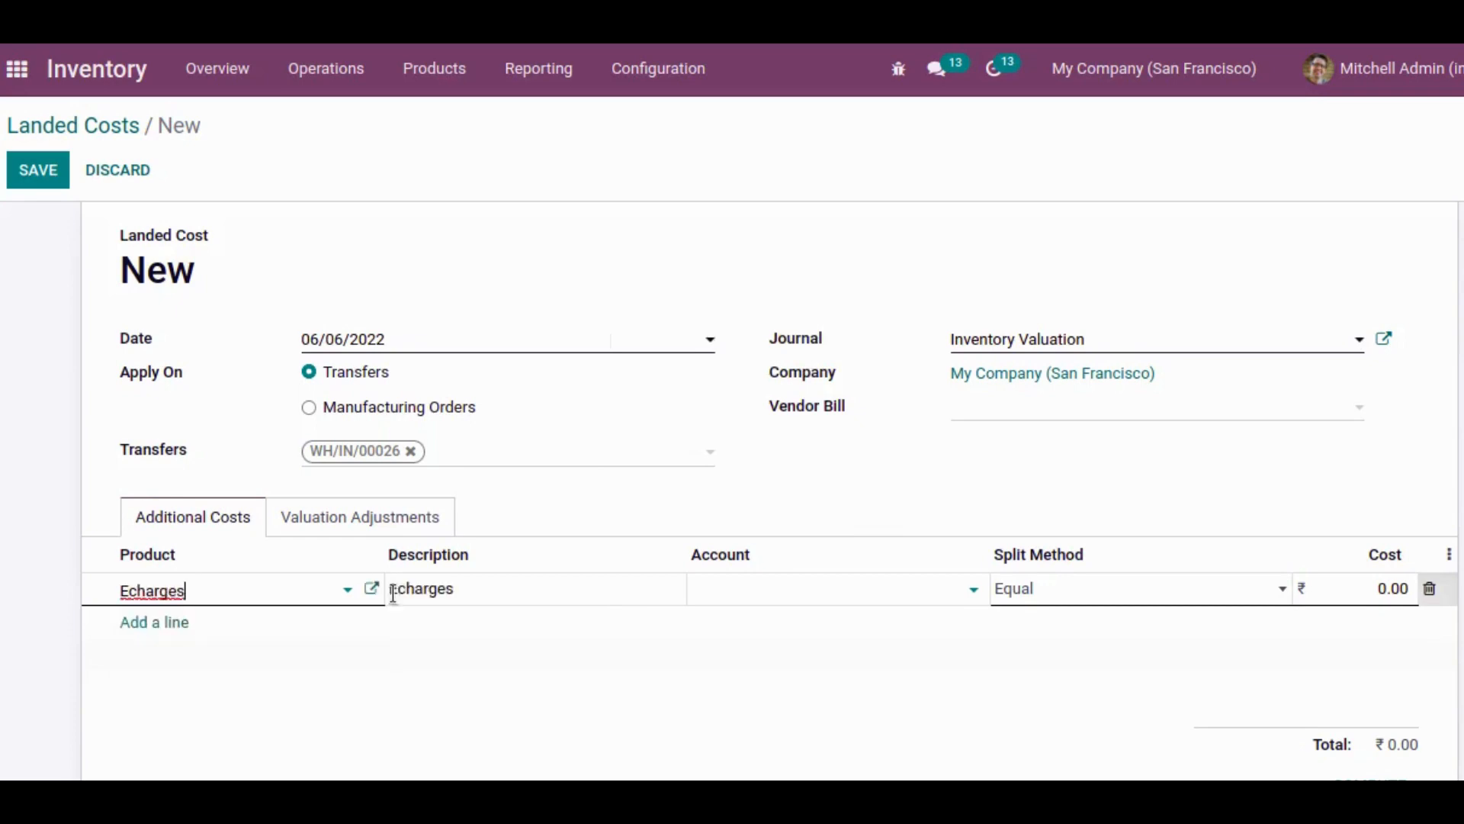
{"action": "left_click", "coordinate": [741, 594]}
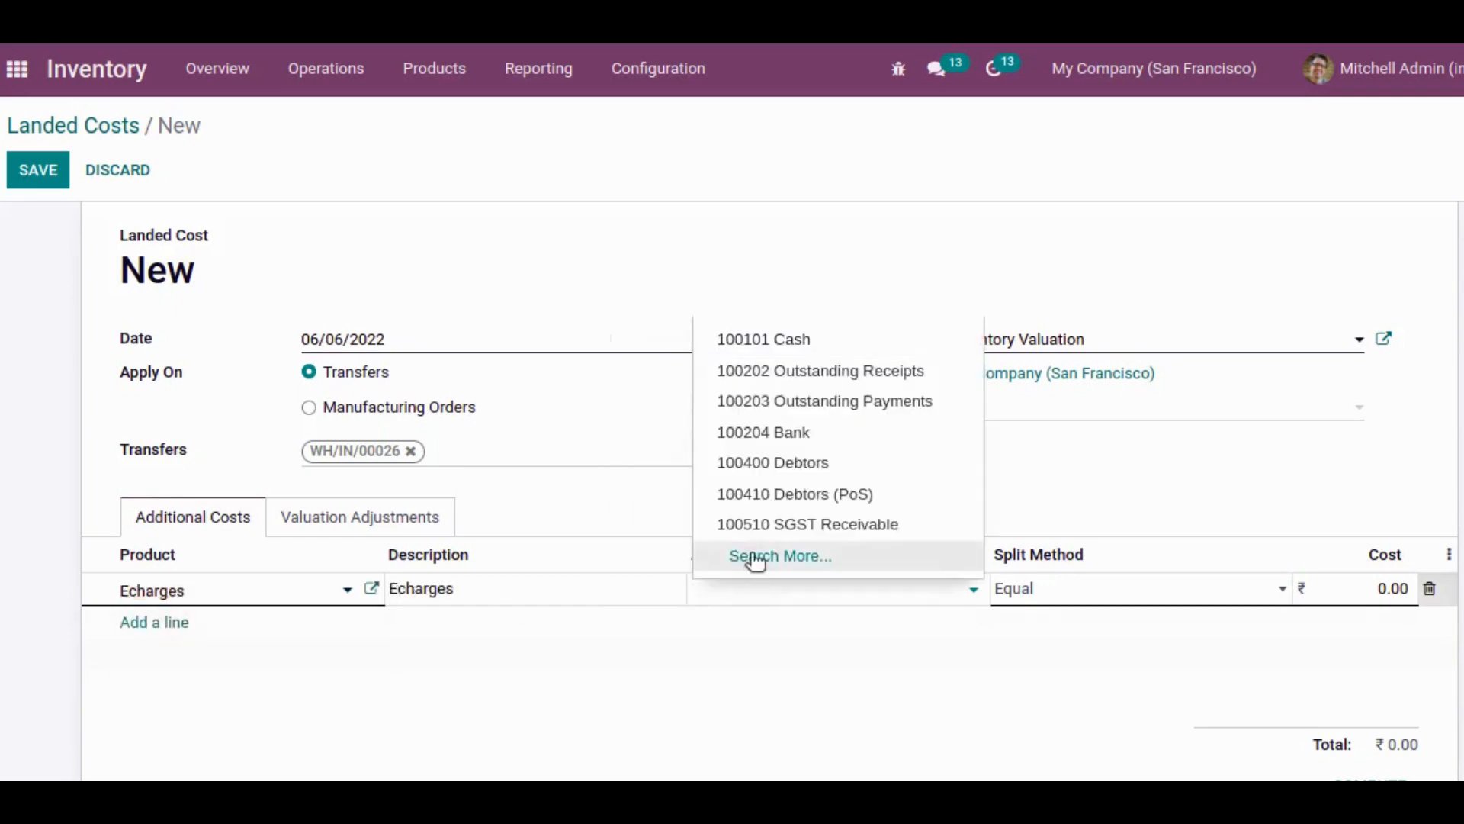
{"action": "left_click", "coordinate": [755, 558]}
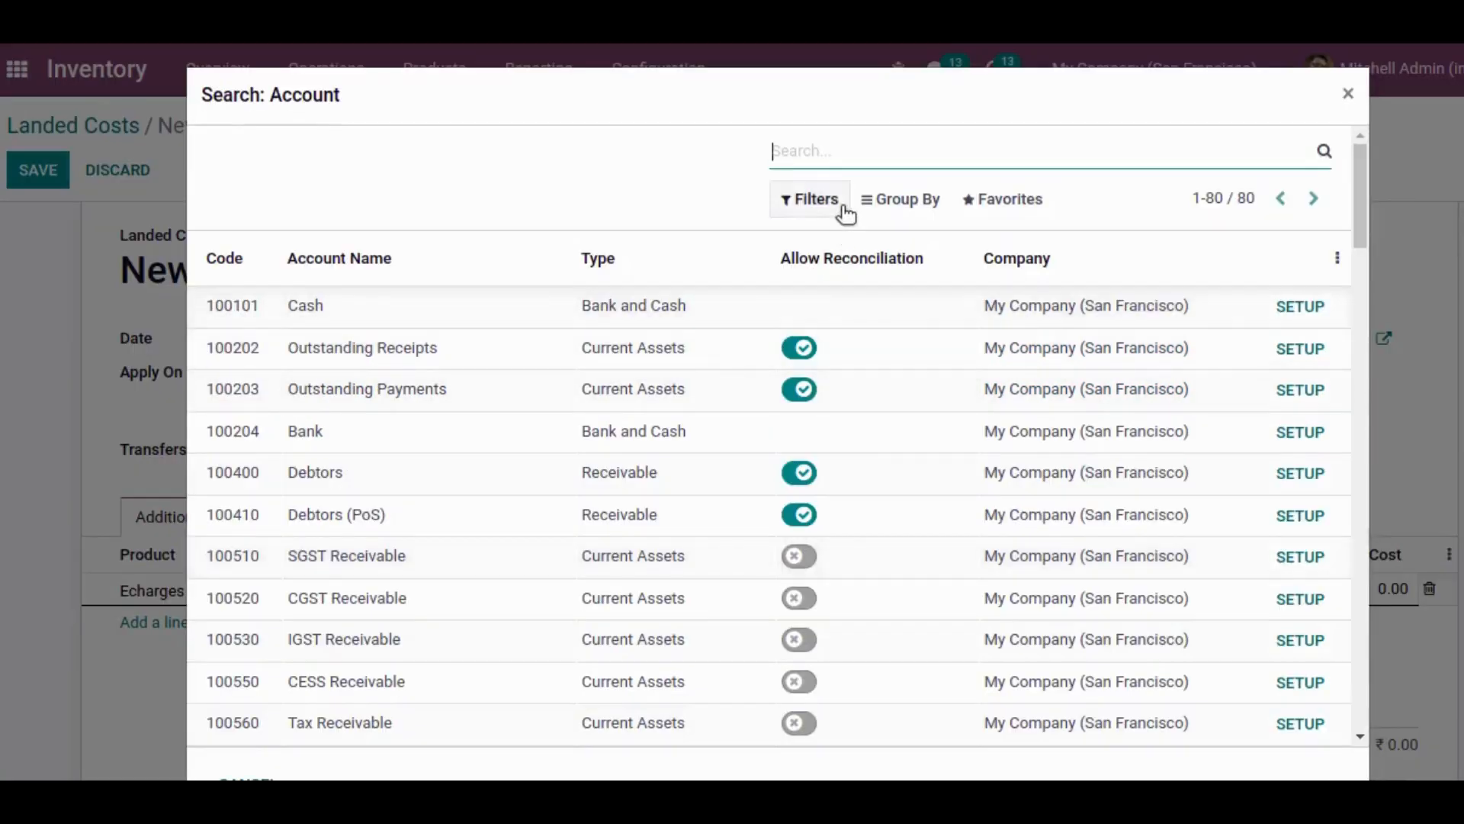
{"action": "type", "text": "int"}
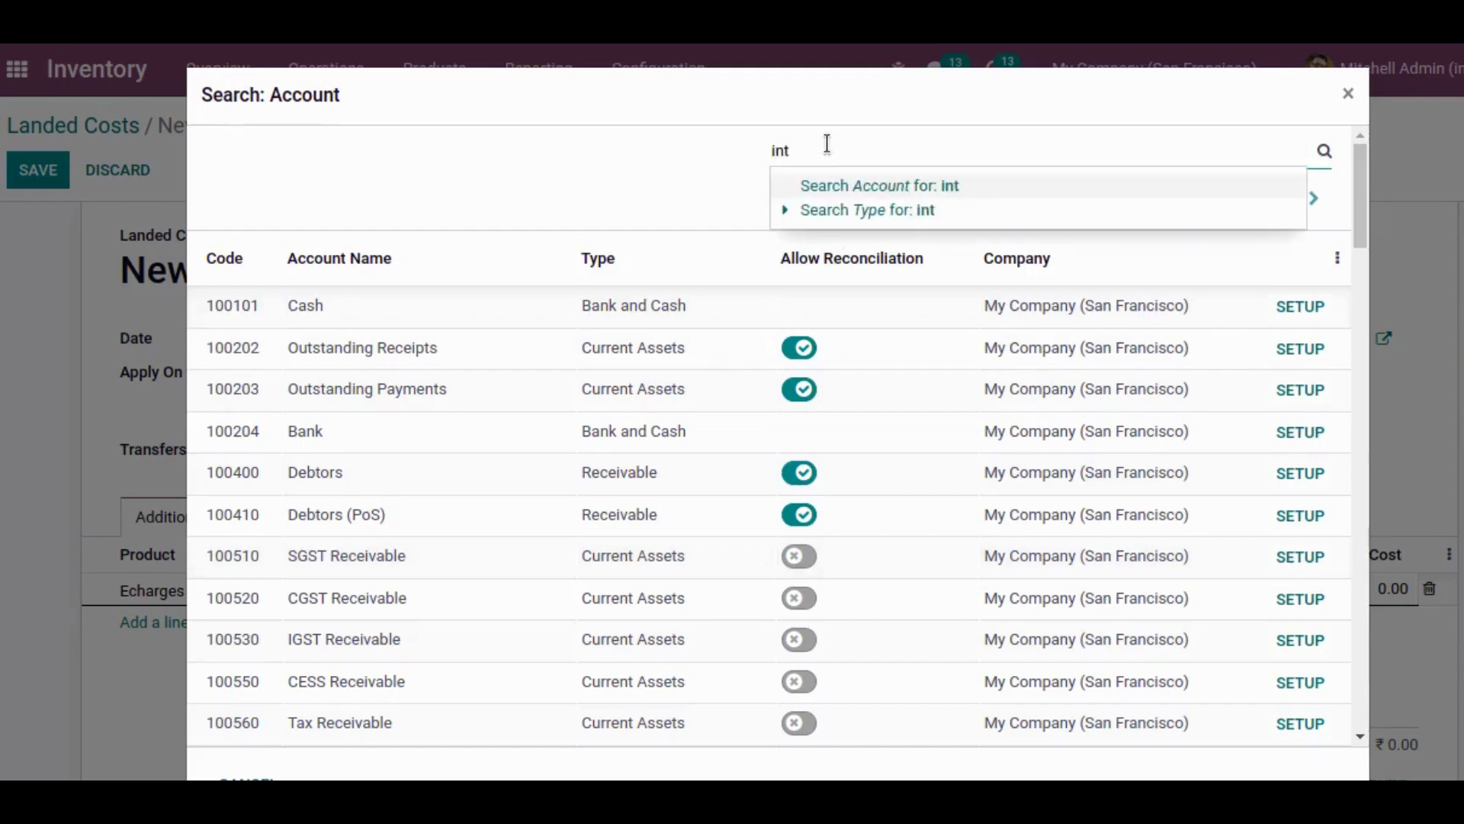
{"action": "left_click", "coordinate": [856, 189]}
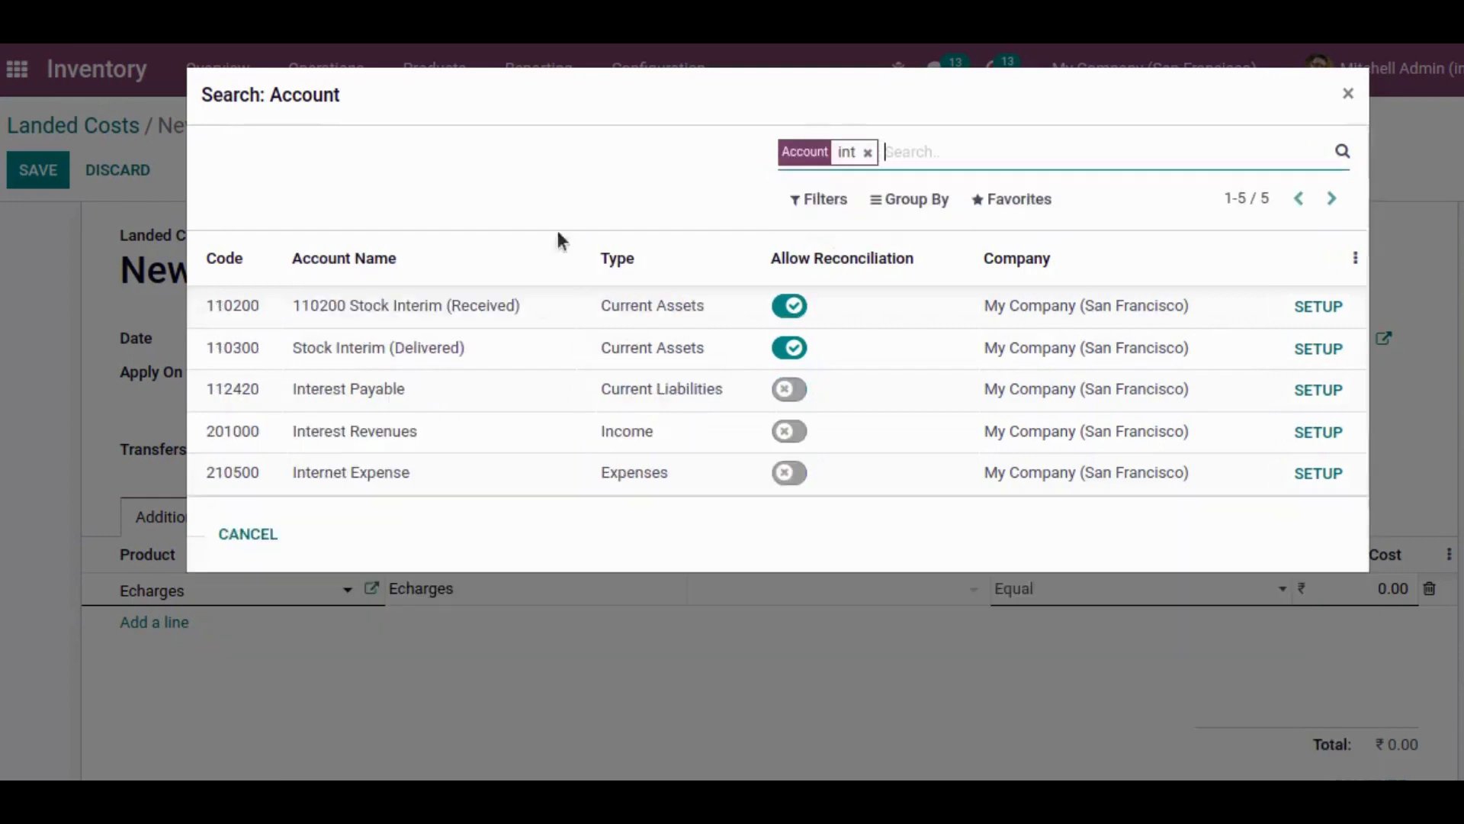
{"action": "left_click", "coordinate": [502, 323]}
Step: Set the Echarges line's cost to 50 using the Equal split method, and save the landed cost
{"action": "left_click", "coordinate": [1076, 591]}
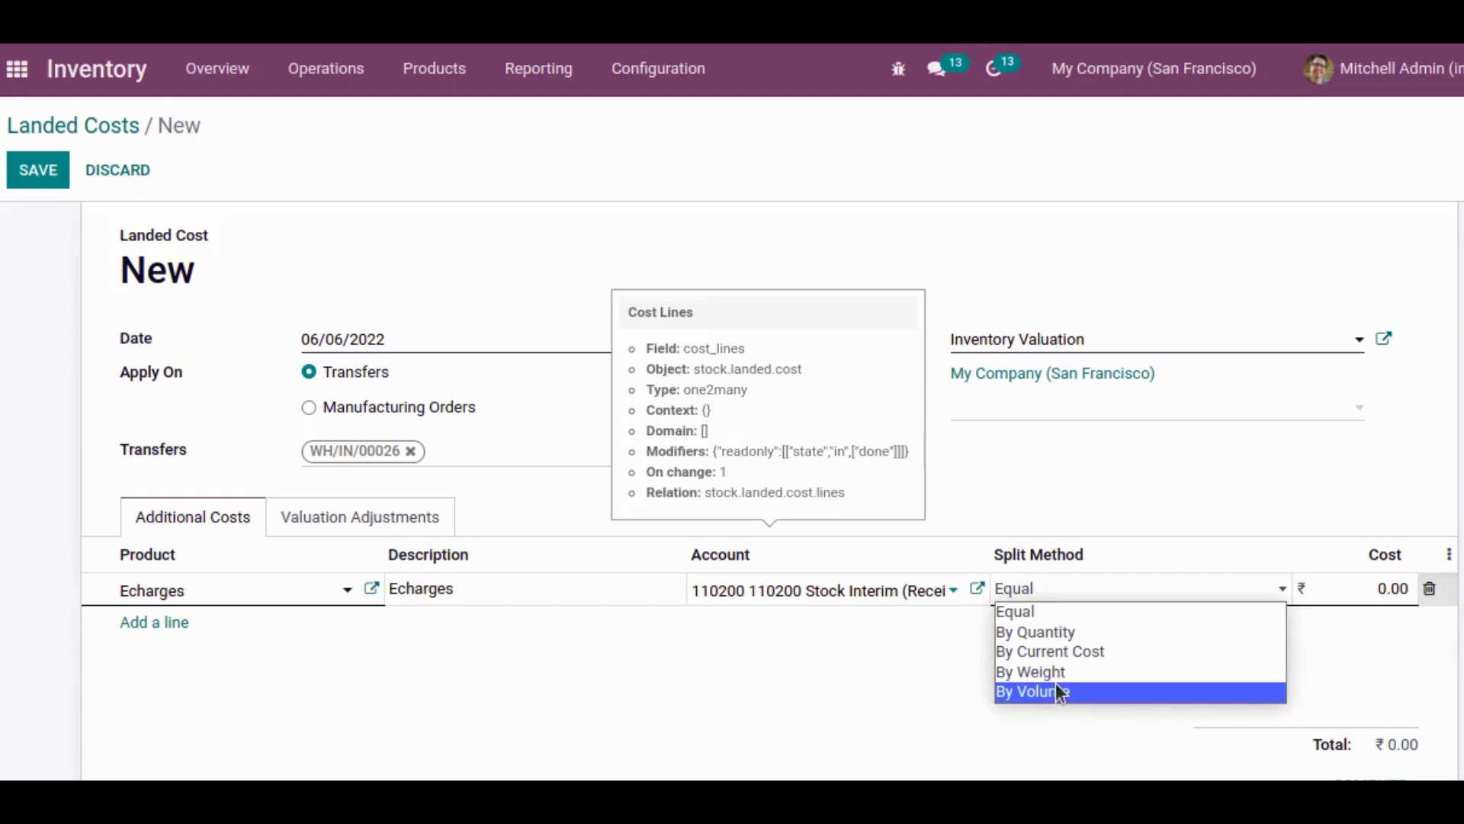
{"action": "left_click", "coordinate": [1392, 647]}
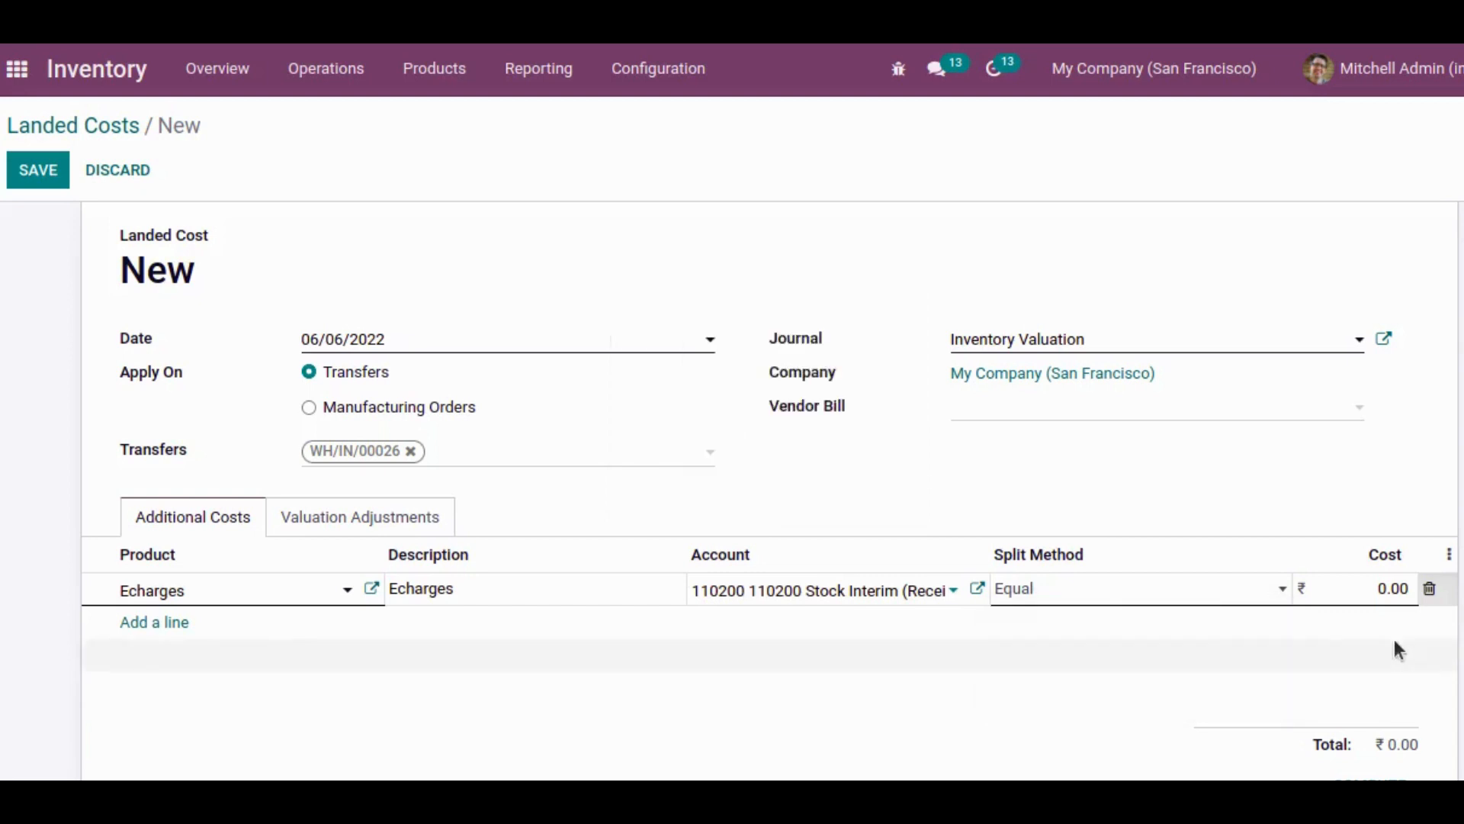
{"action": "left_click", "coordinate": [1119, 581]}
{"action": "left_click", "coordinate": [1119, 581]}
{"action": "left_click", "coordinate": [1373, 589]}
{"action": "type", "text": "50"}
{"action": "key", "text": "alt+s"}
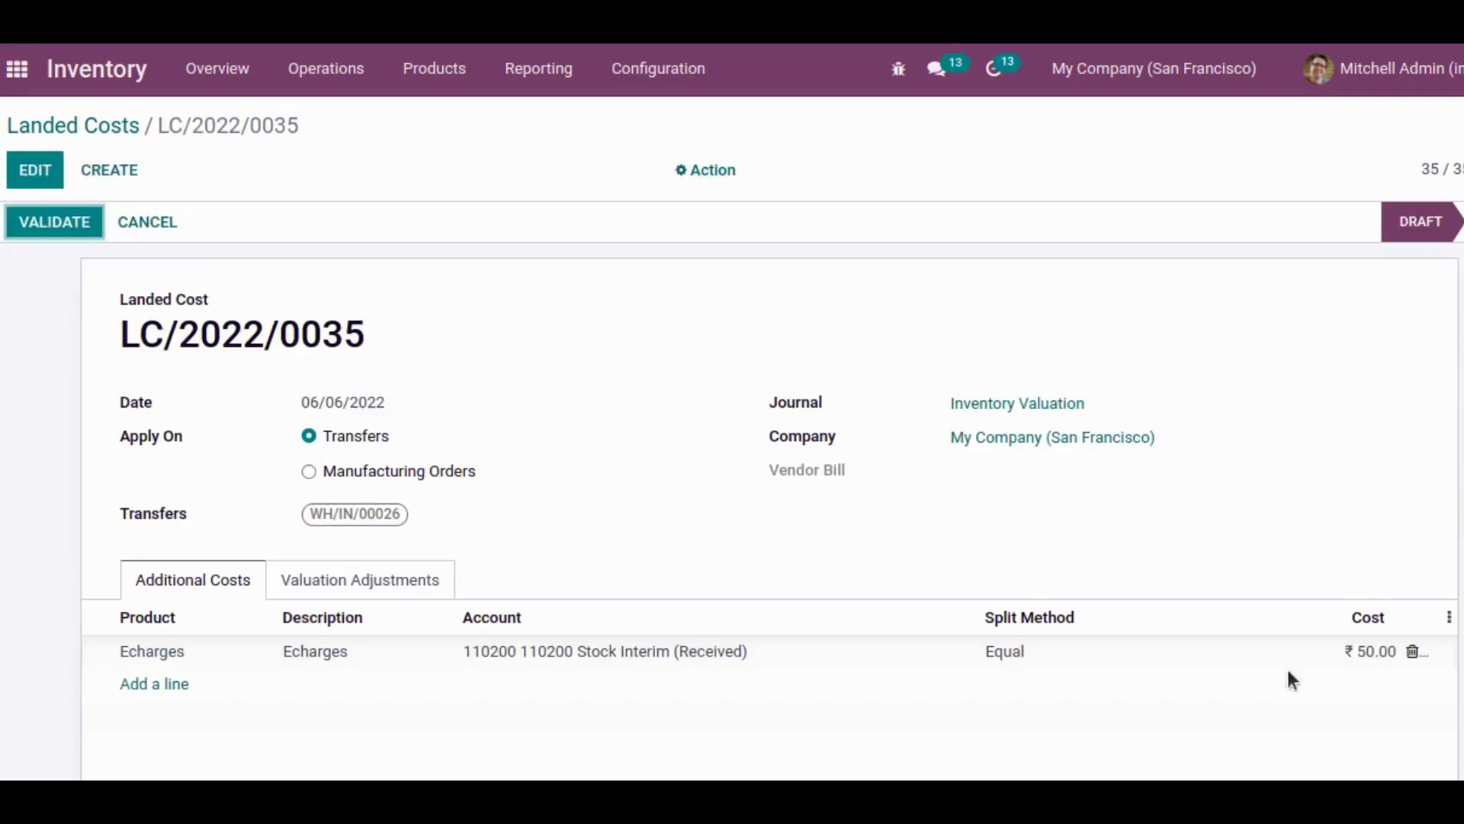
Step: Compute the landed cost and display its valuation adjustments per product
{"action": "scroll", "coordinate": [1288, 666], "scroll_direction": "down", "scroll_amount": 3}
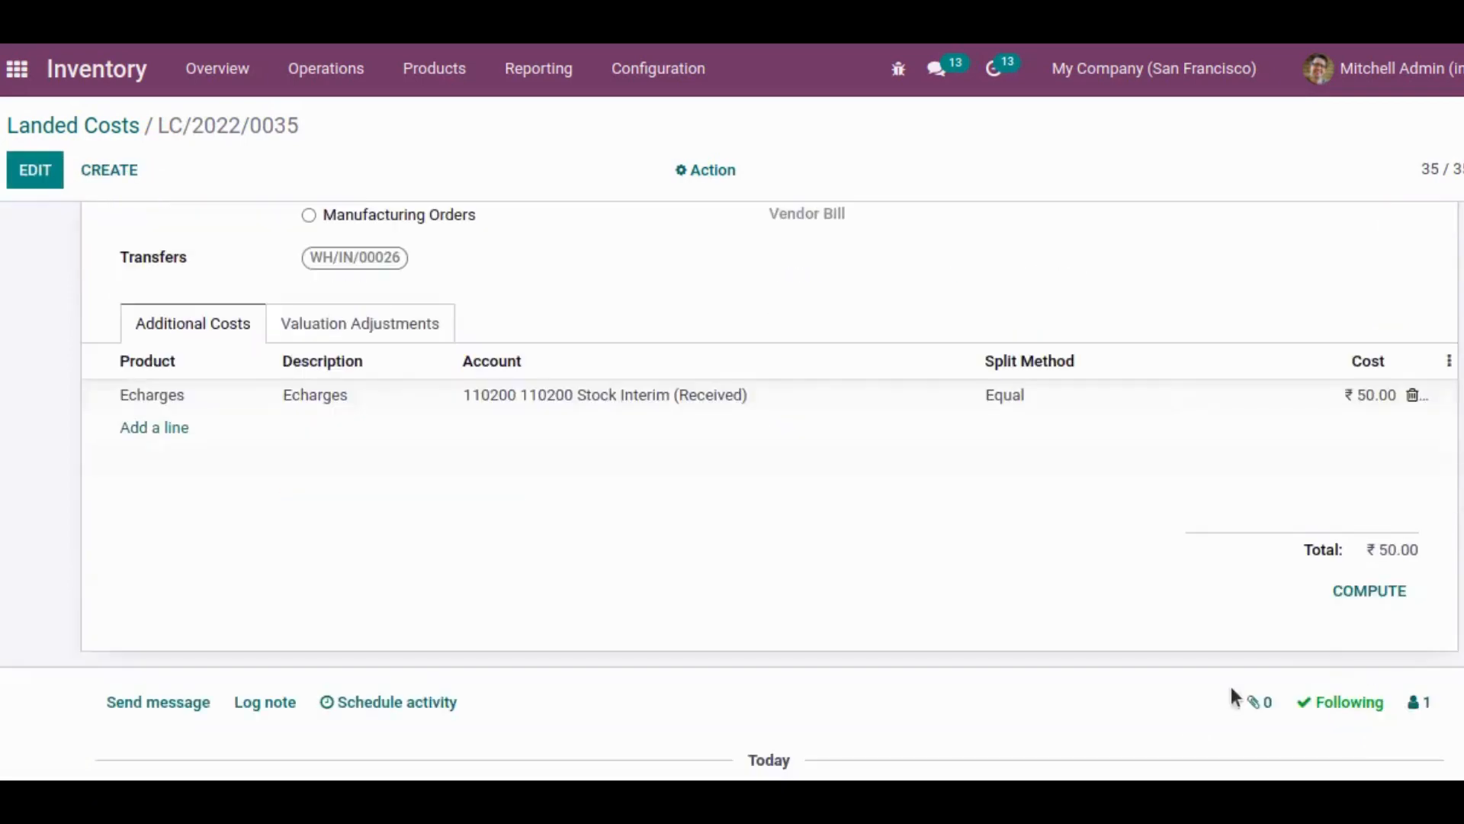
{"action": "left_click", "coordinate": [1365, 602]}
{"action": "scroll", "coordinate": [451, 680], "scroll_direction": "down", "scroll_amount": 2}
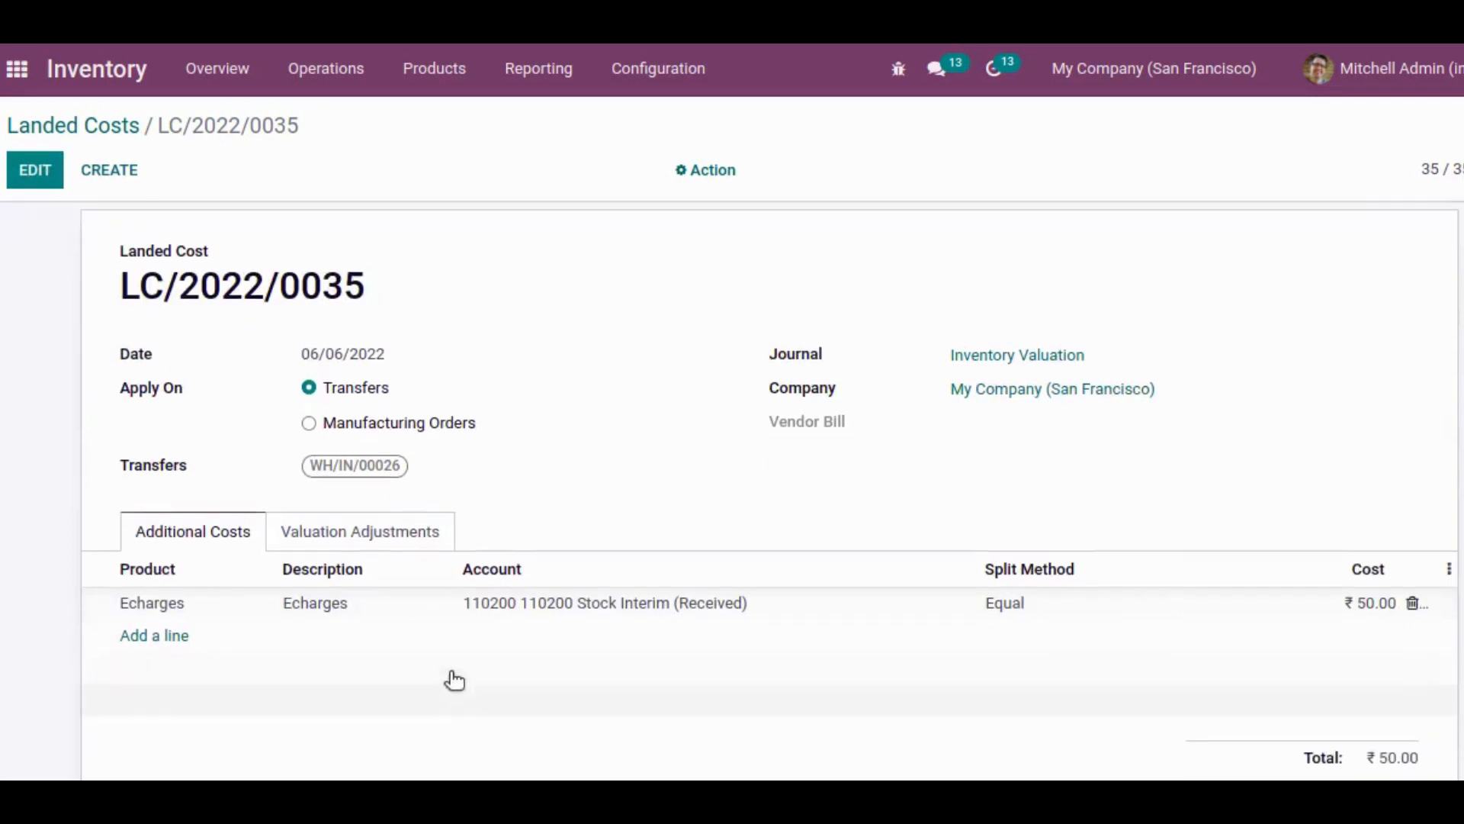
{"action": "left_click", "coordinate": [416, 521]}
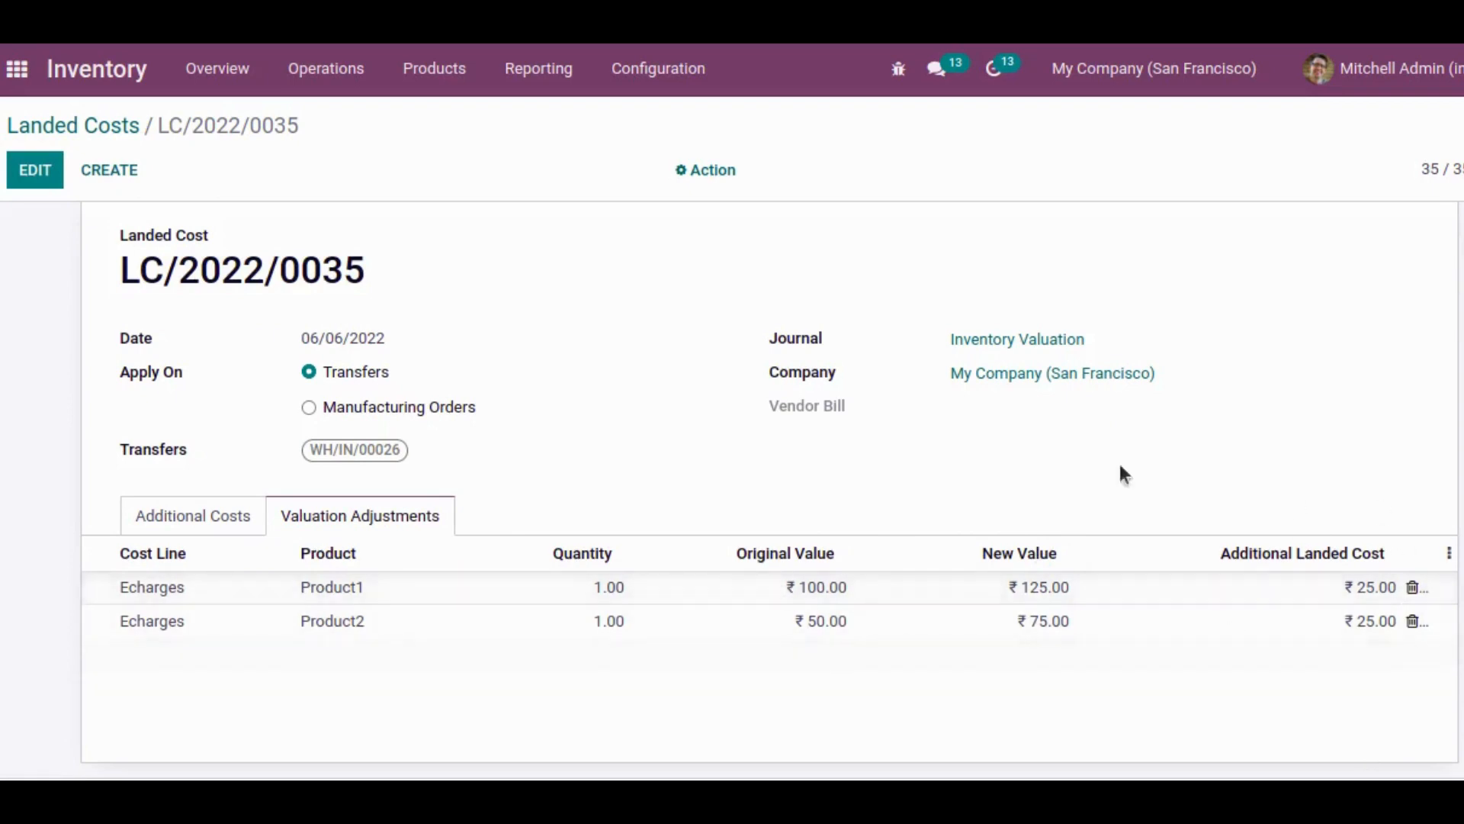
Step: Validate the landed cost and expand the Product1 and Product2 groups in its stock valuation
{"action": "scroll", "coordinate": [856, 526], "scroll_direction": "up", "scroll_amount": 1}
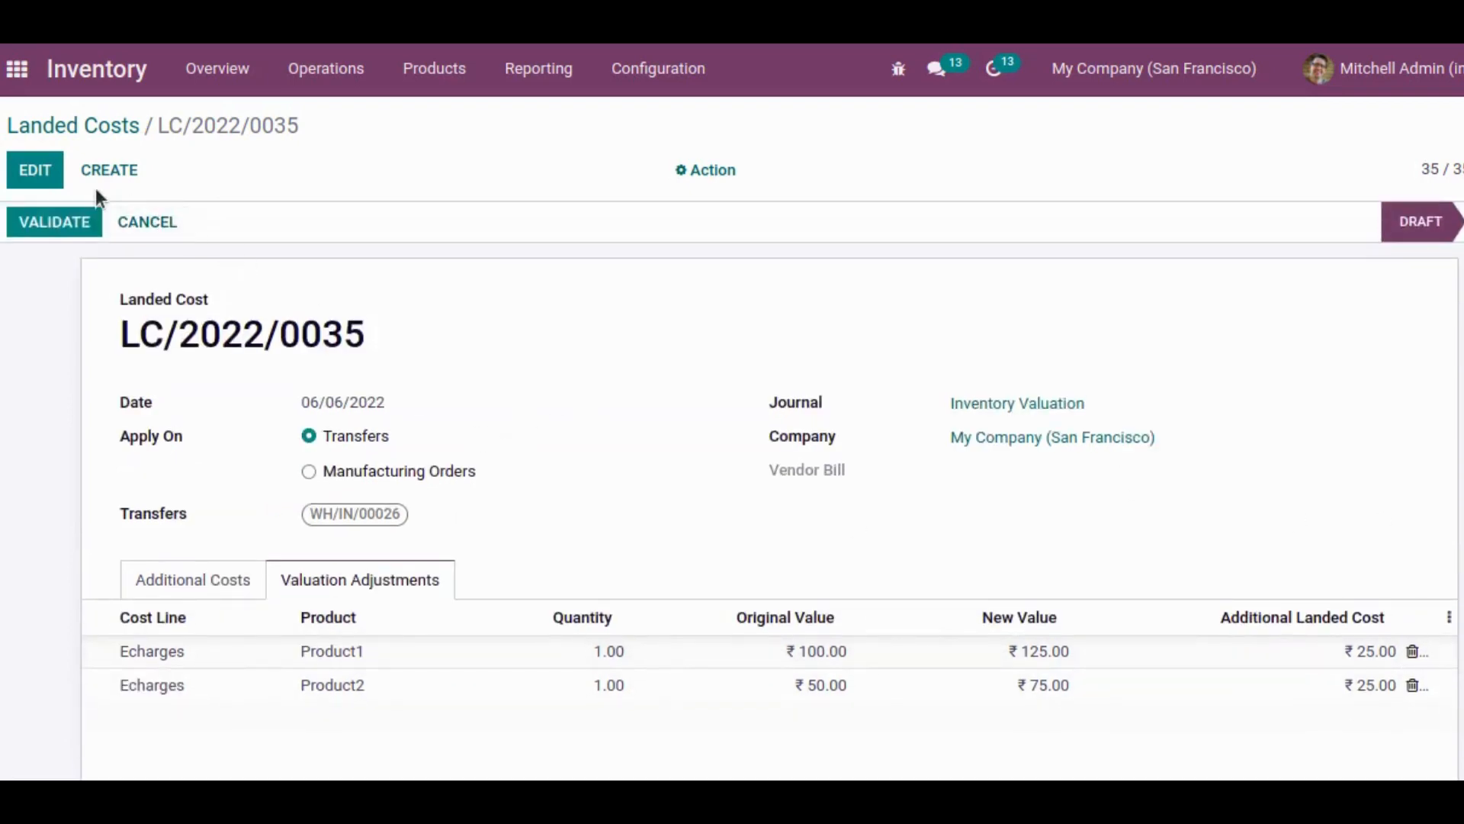
{"action": "left_click", "coordinate": [49, 219]}
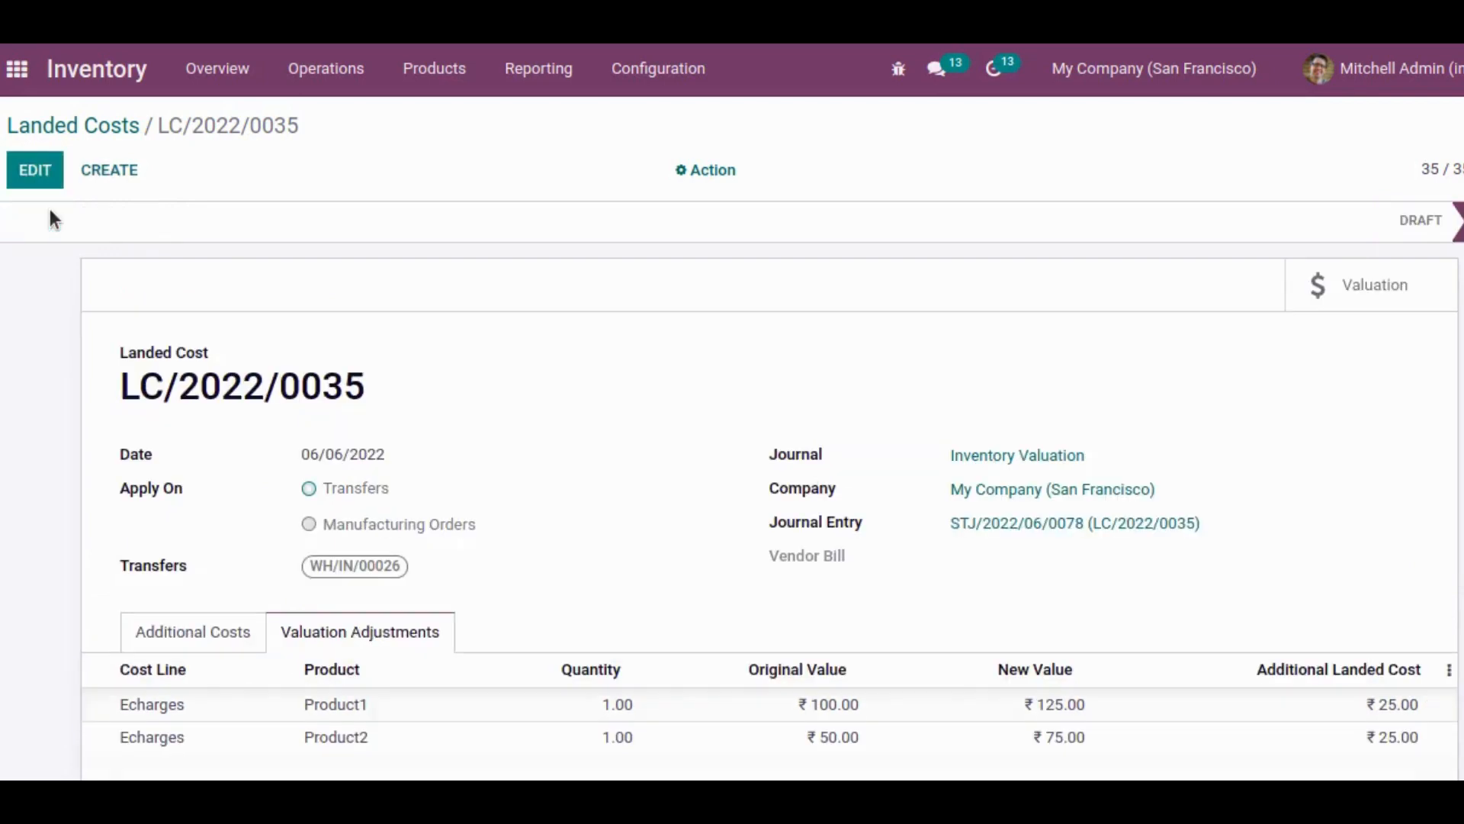
{"action": "left_click", "coordinate": [1367, 293]}
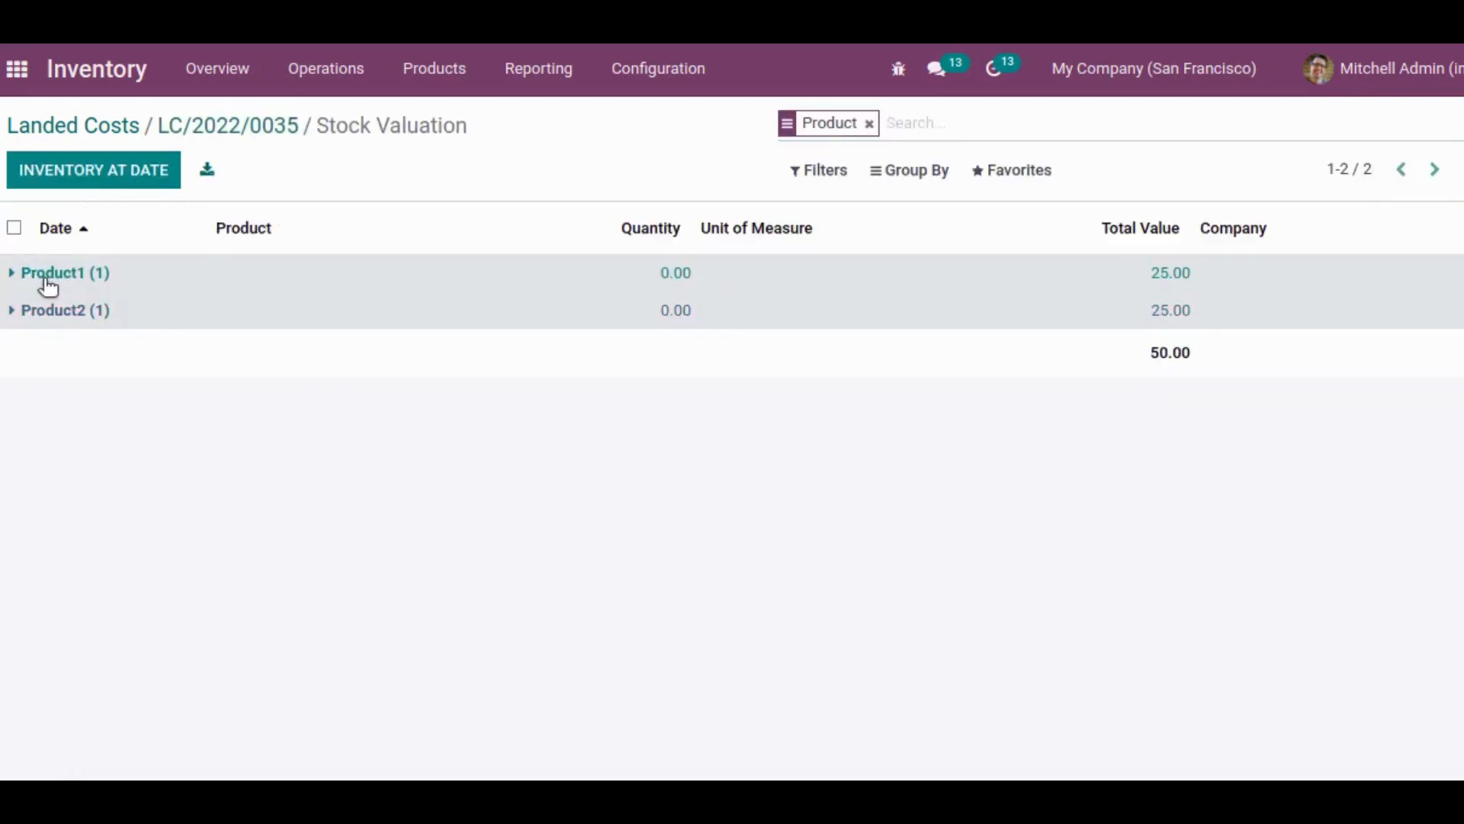
{"action": "left_click", "coordinate": [46, 283]}
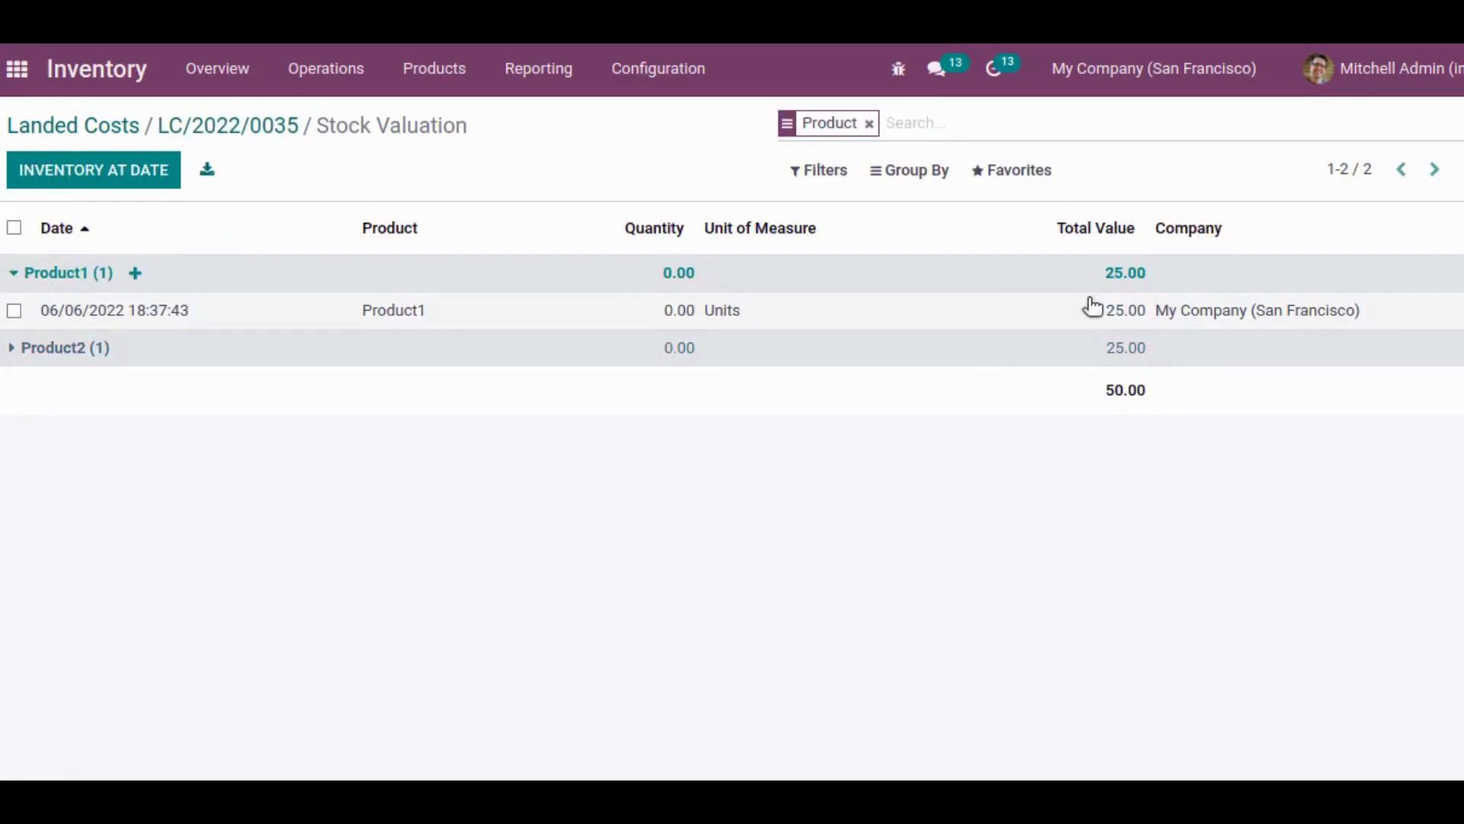
{"action": "left_click", "coordinate": [73, 349]}
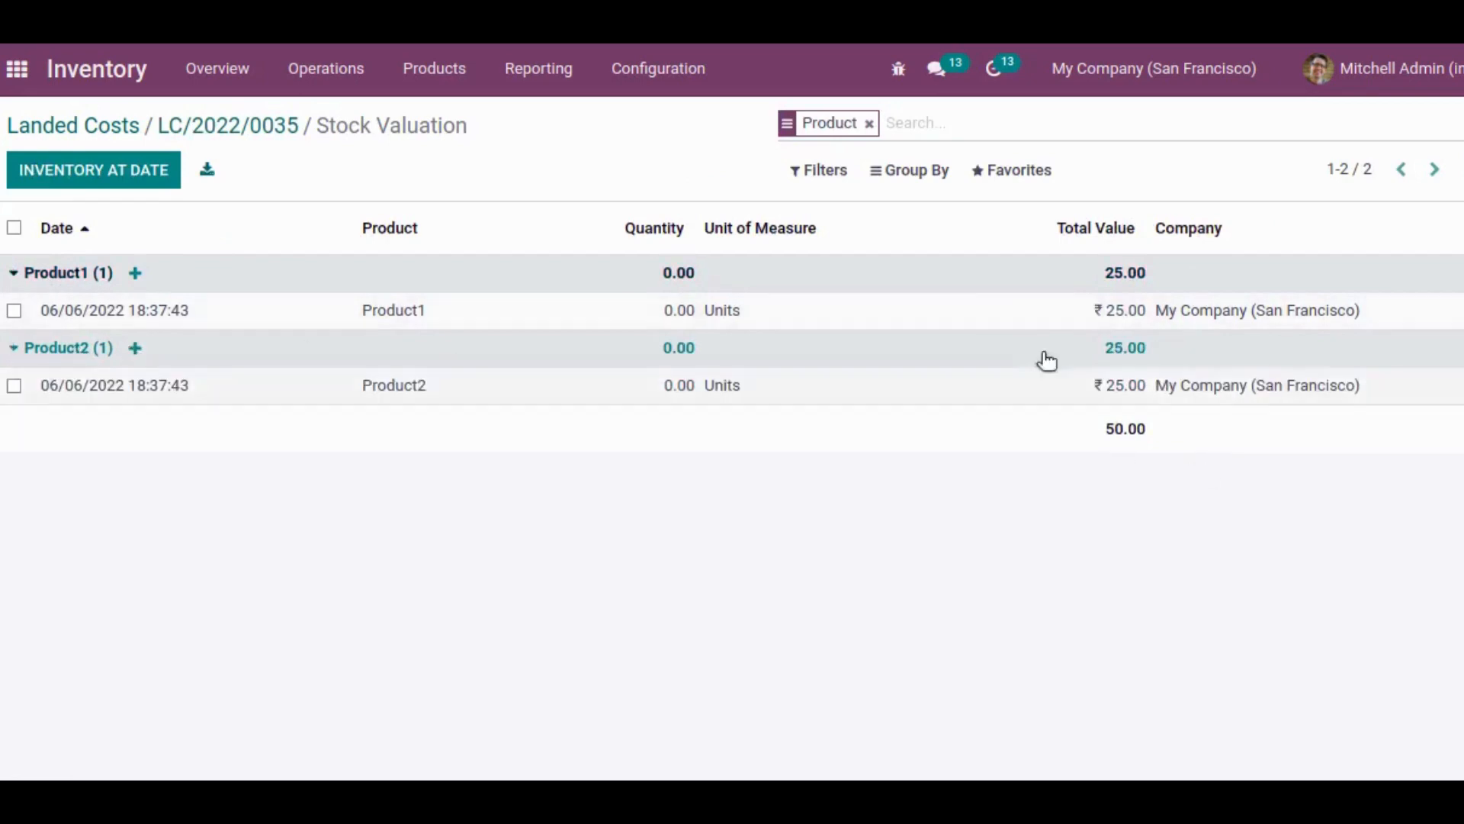
Step: Switch to the Sales app and create a new quotation for the customer Azure Interior
{"action": "left_click", "coordinate": [20, 73]}
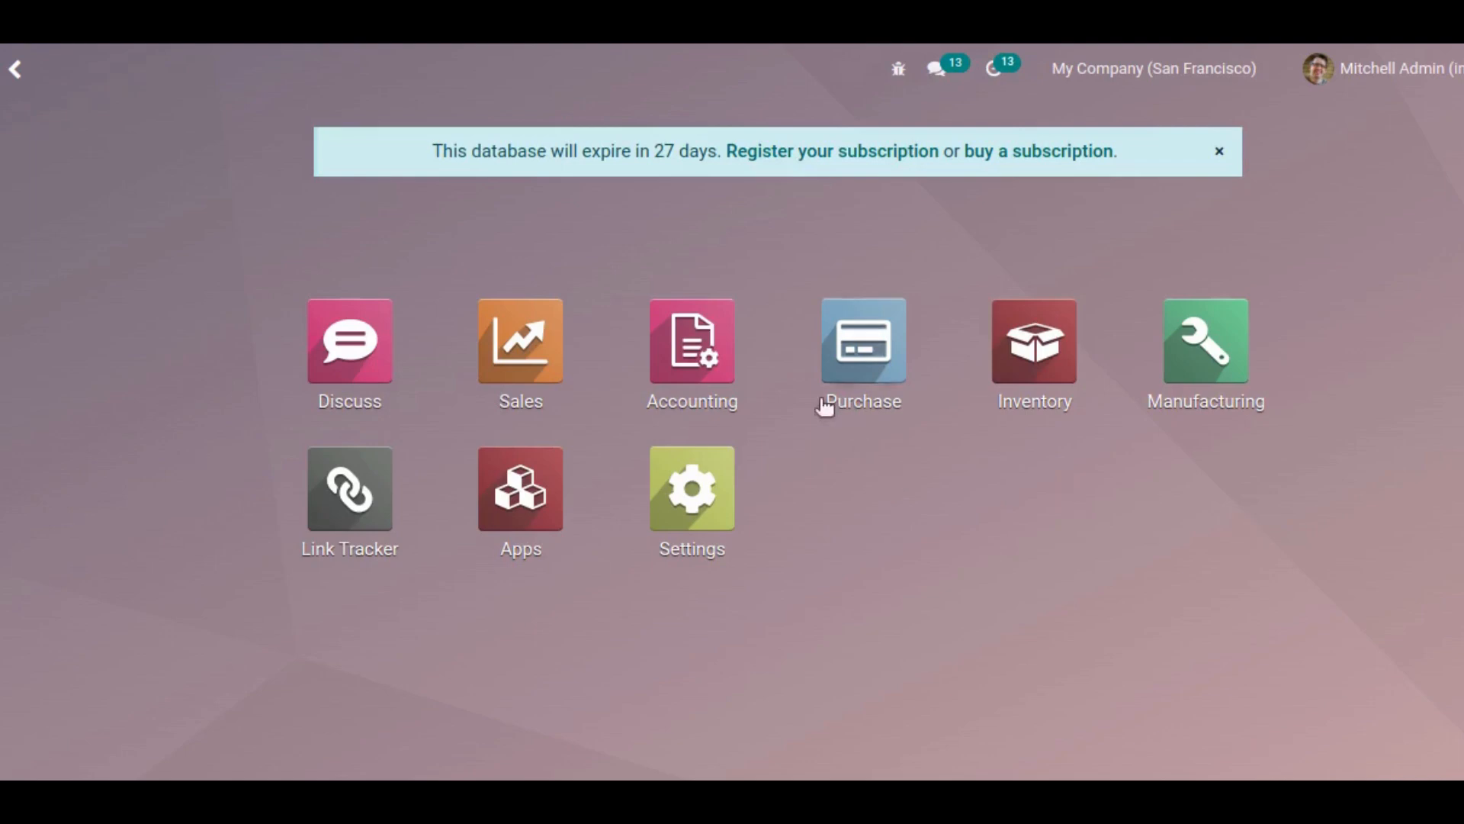
{"action": "left_click", "coordinate": [521, 341]}
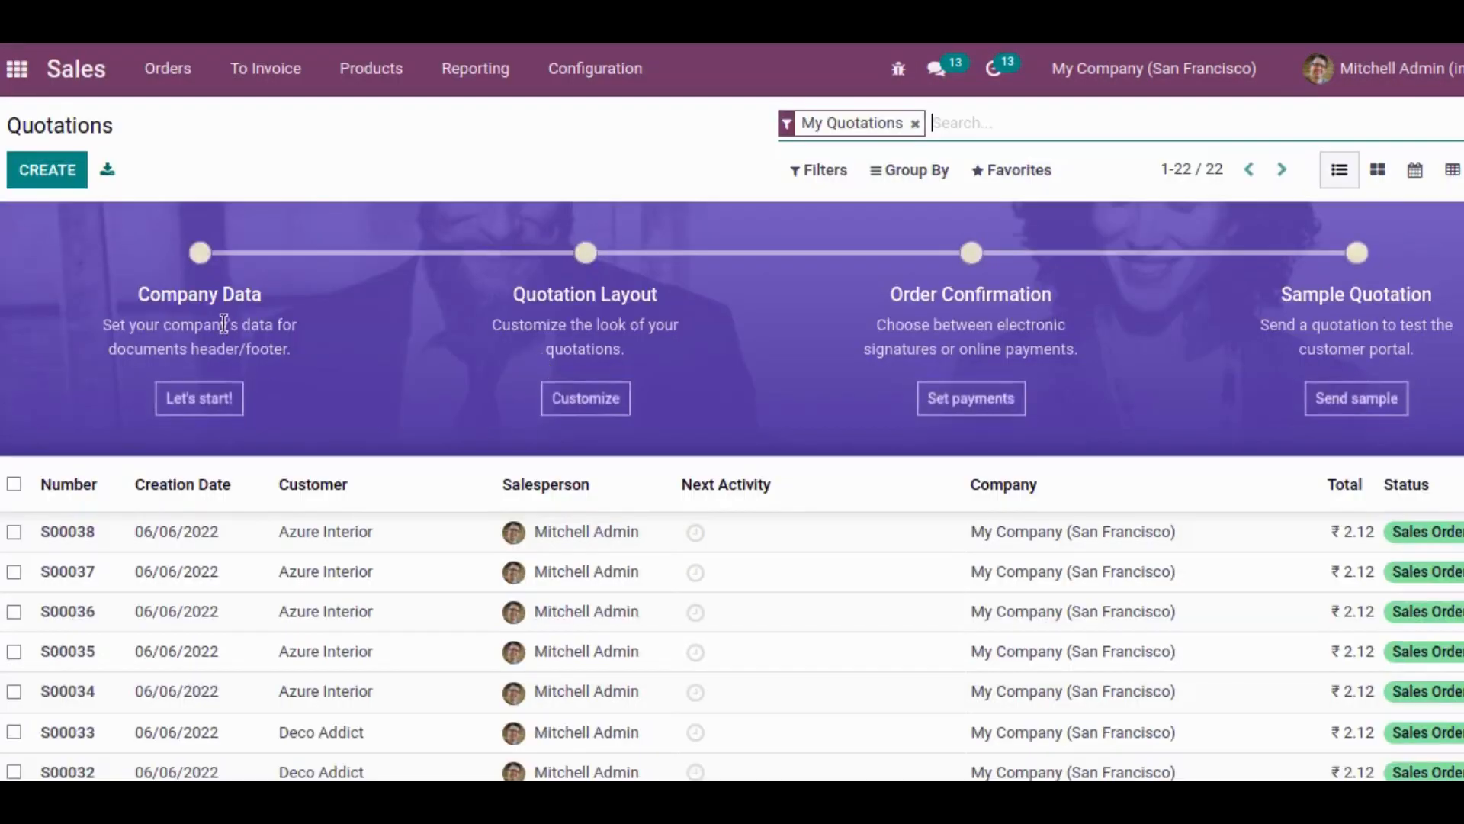
{"action": "left_click", "coordinate": [47, 168]}
{"action": "left_click", "coordinate": [491, 442]}
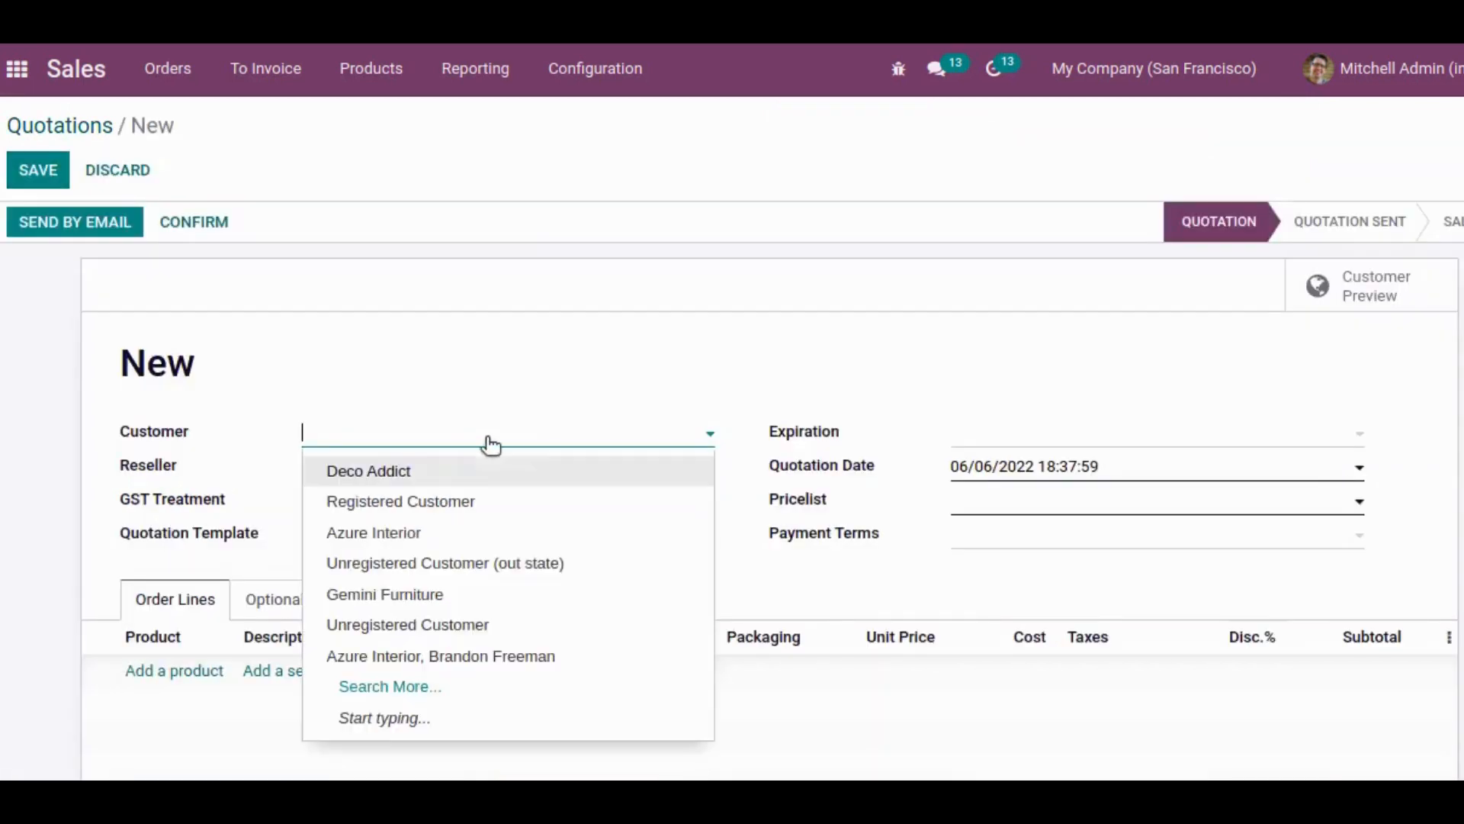
{"action": "left_click", "coordinate": [464, 526]}
Step: Add order lines for Product1 and Product2 to the quotation and save it
{"action": "left_click", "coordinate": [174, 741]}
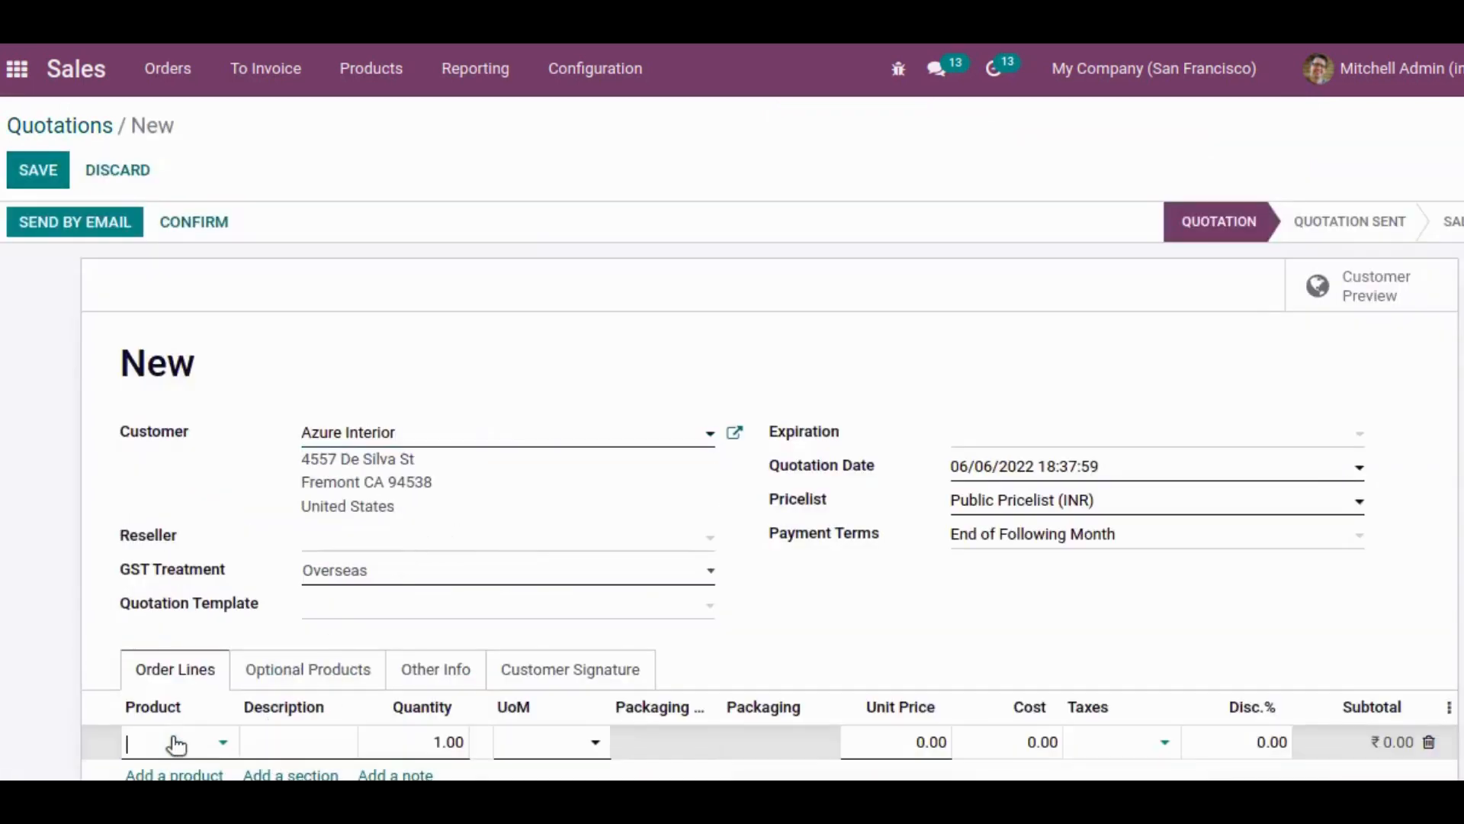
{"action": "type", "text": "pr"}
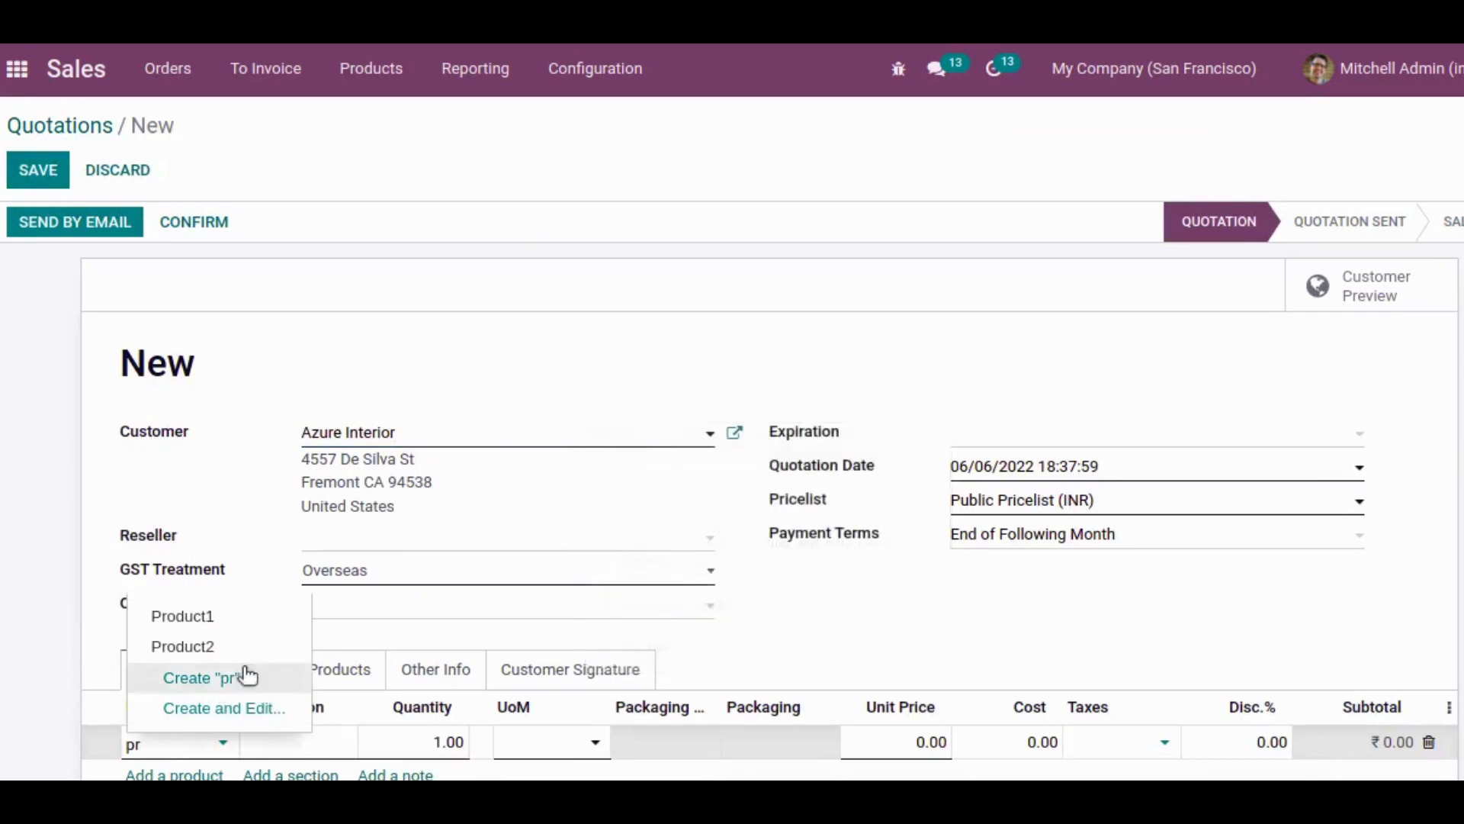
{"action": "left_click", "coordinate": [242, 619]}
{"action": "scroll", "coordinate": [171, 722], "scroll_direction": "down", "scroll_amount": 2}
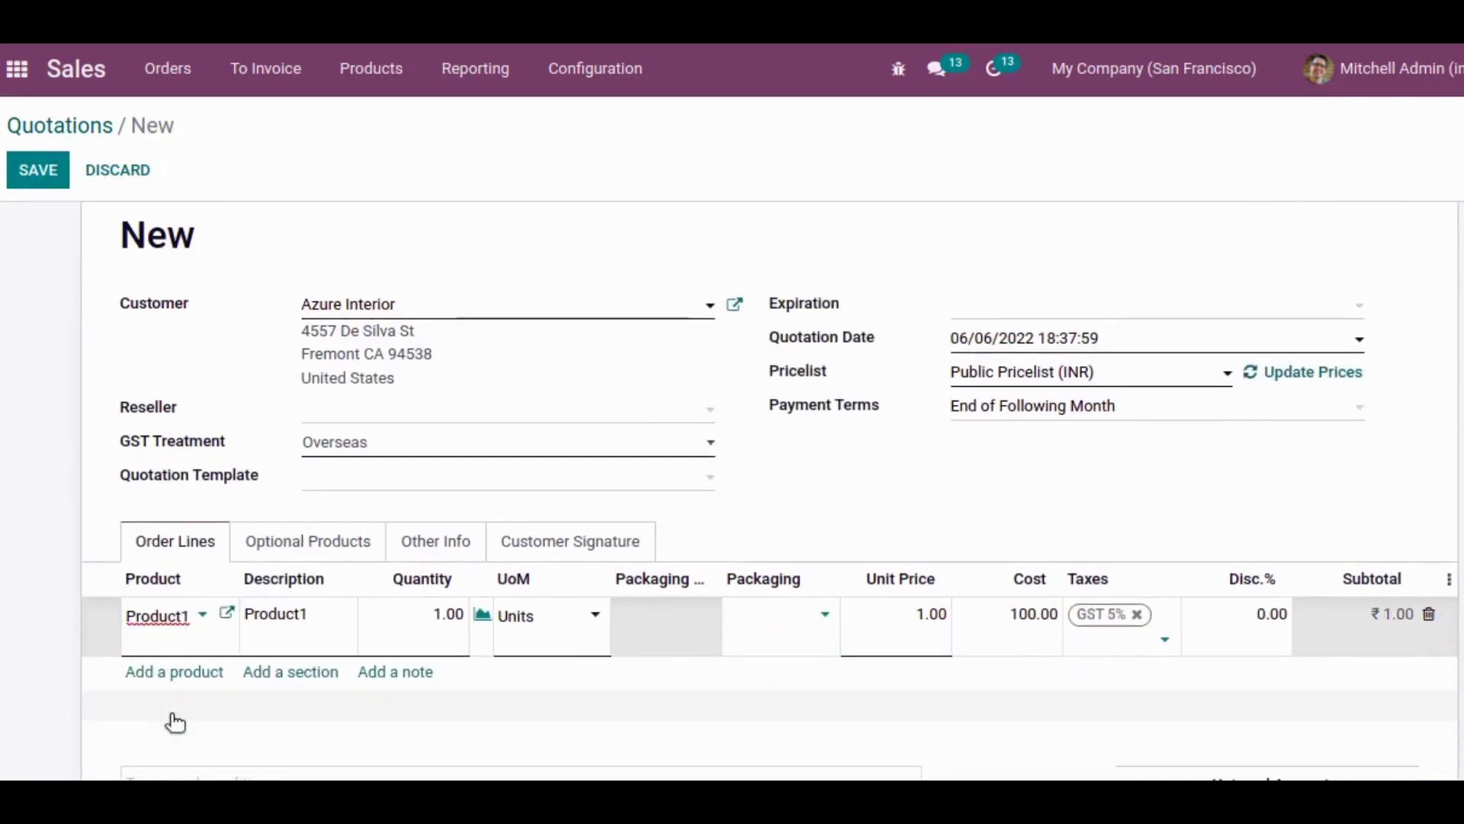
{"action": "left_click", "coordinate": [163, 684]}
{"action": "type", "text": "pr"}
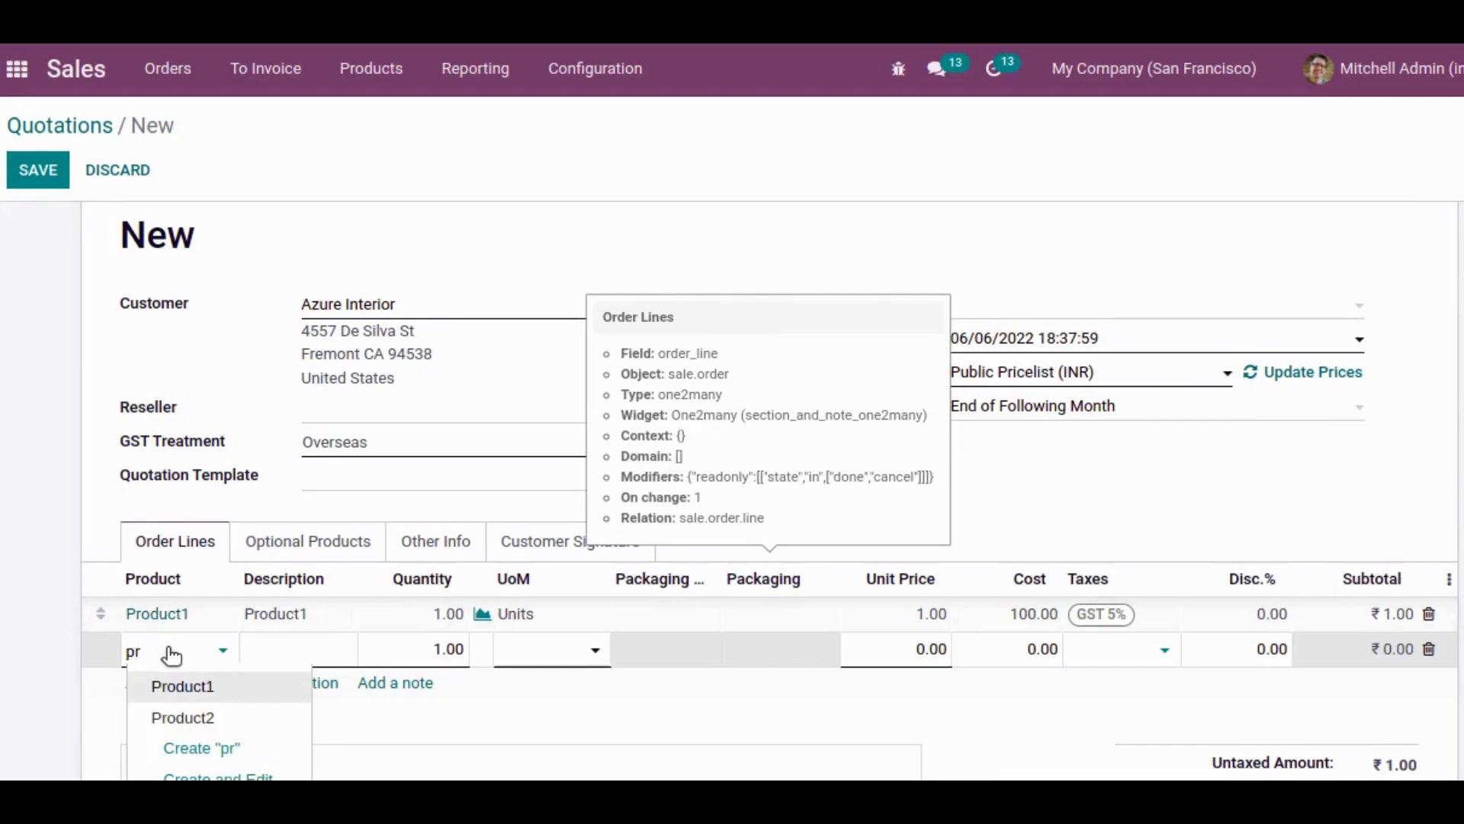
{"action": "left_click", "coordinate": [191, 717]}
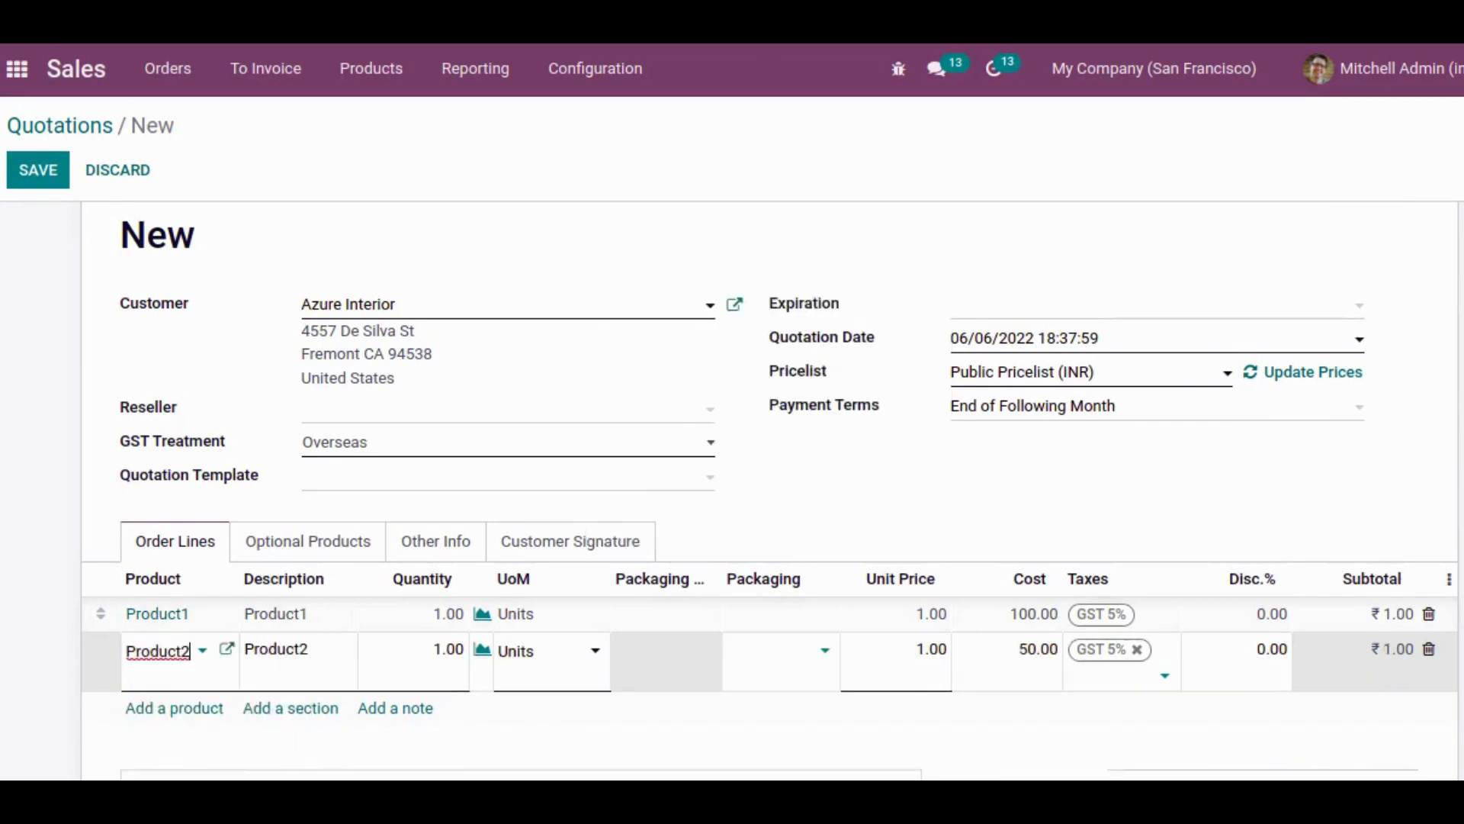
{"action": "left_click", "coordinate": [40, 170]}
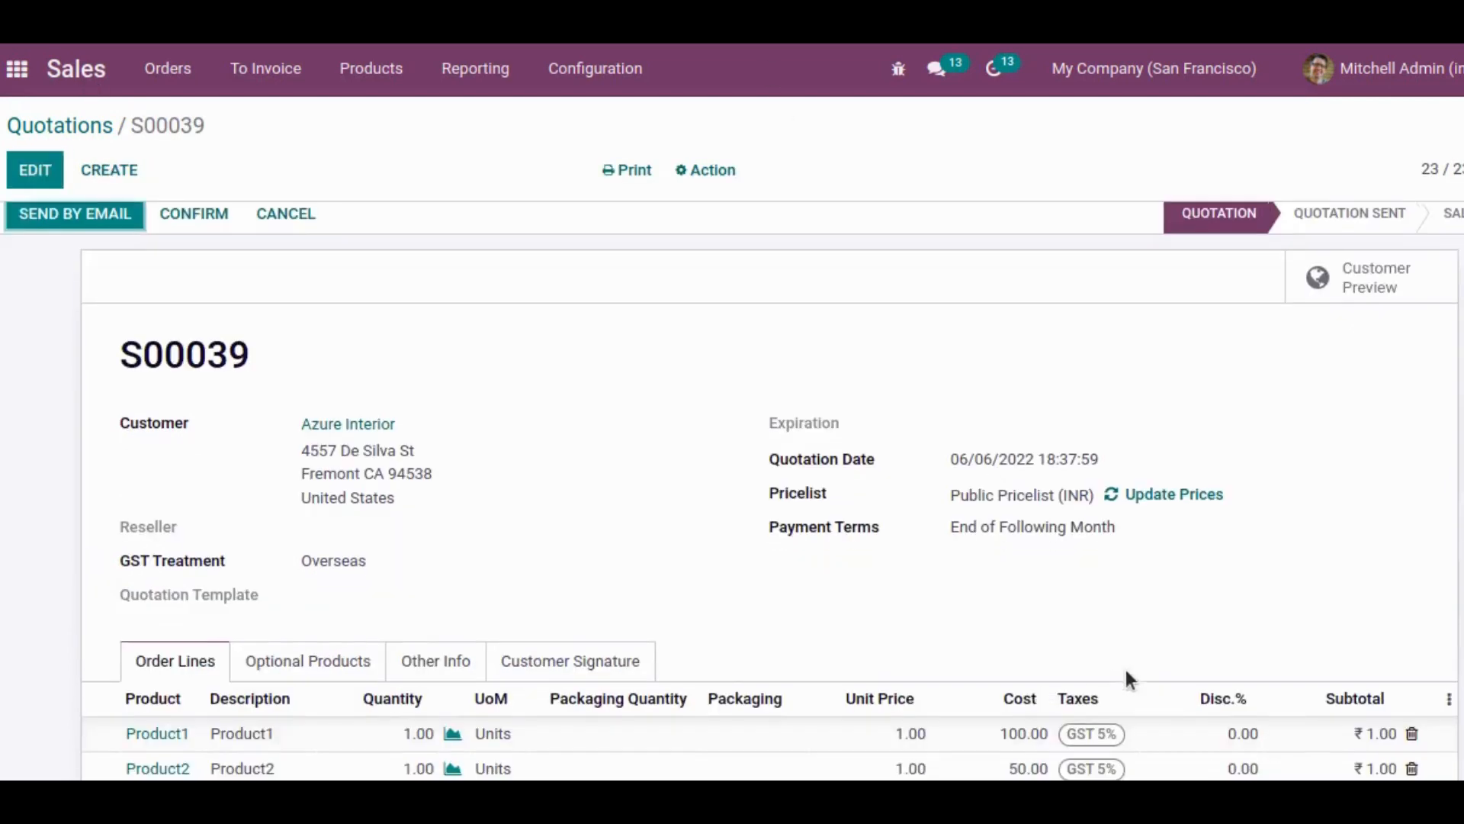
Step: Confirm the quotation and validate its delivery by processing all quantities, and return to the sales order
{"action": "left_click", "coordinate": [173, 223]}
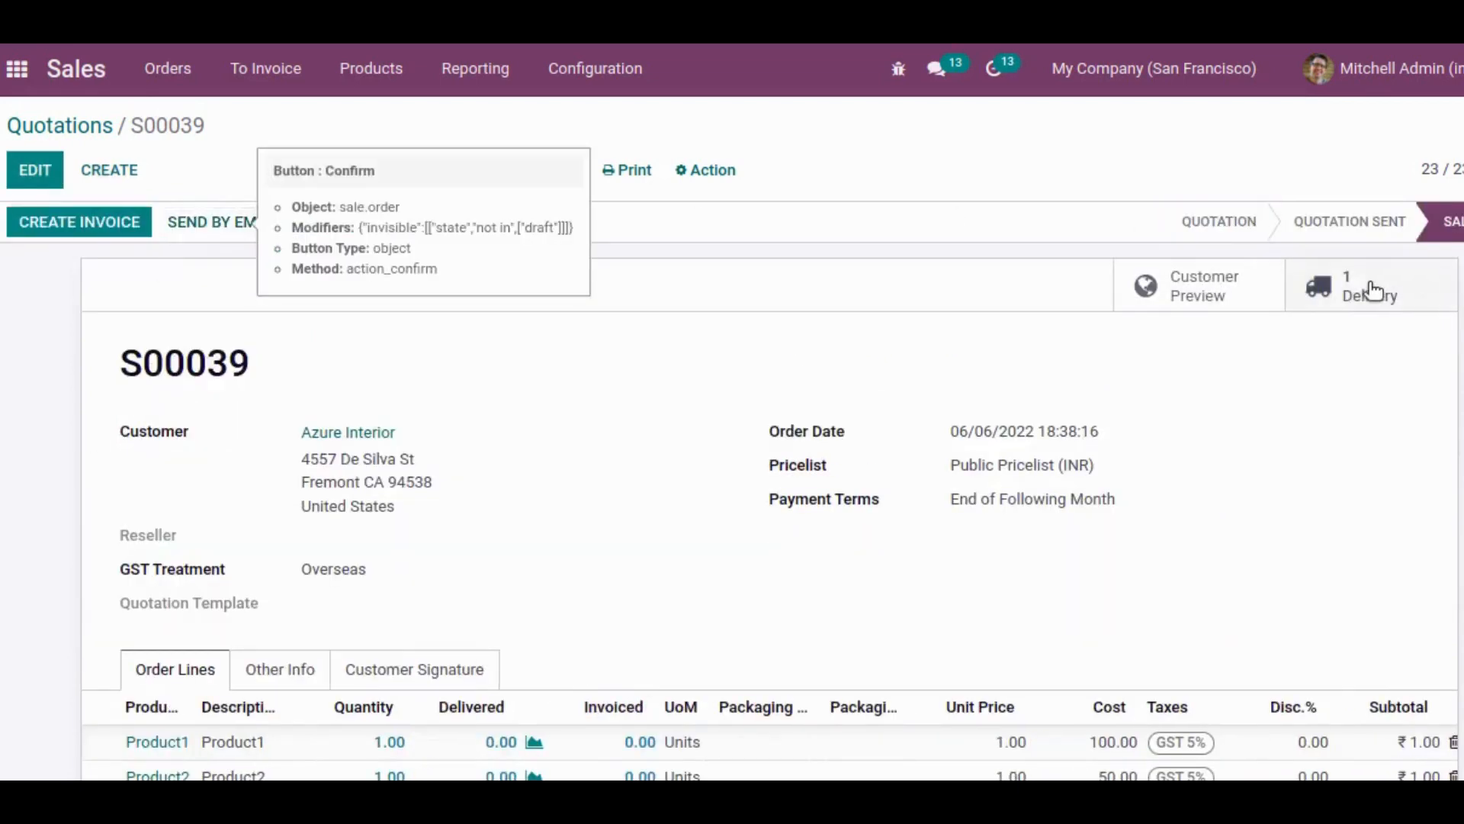
{"action": "left_click", "coordinate": [1370, 286]}
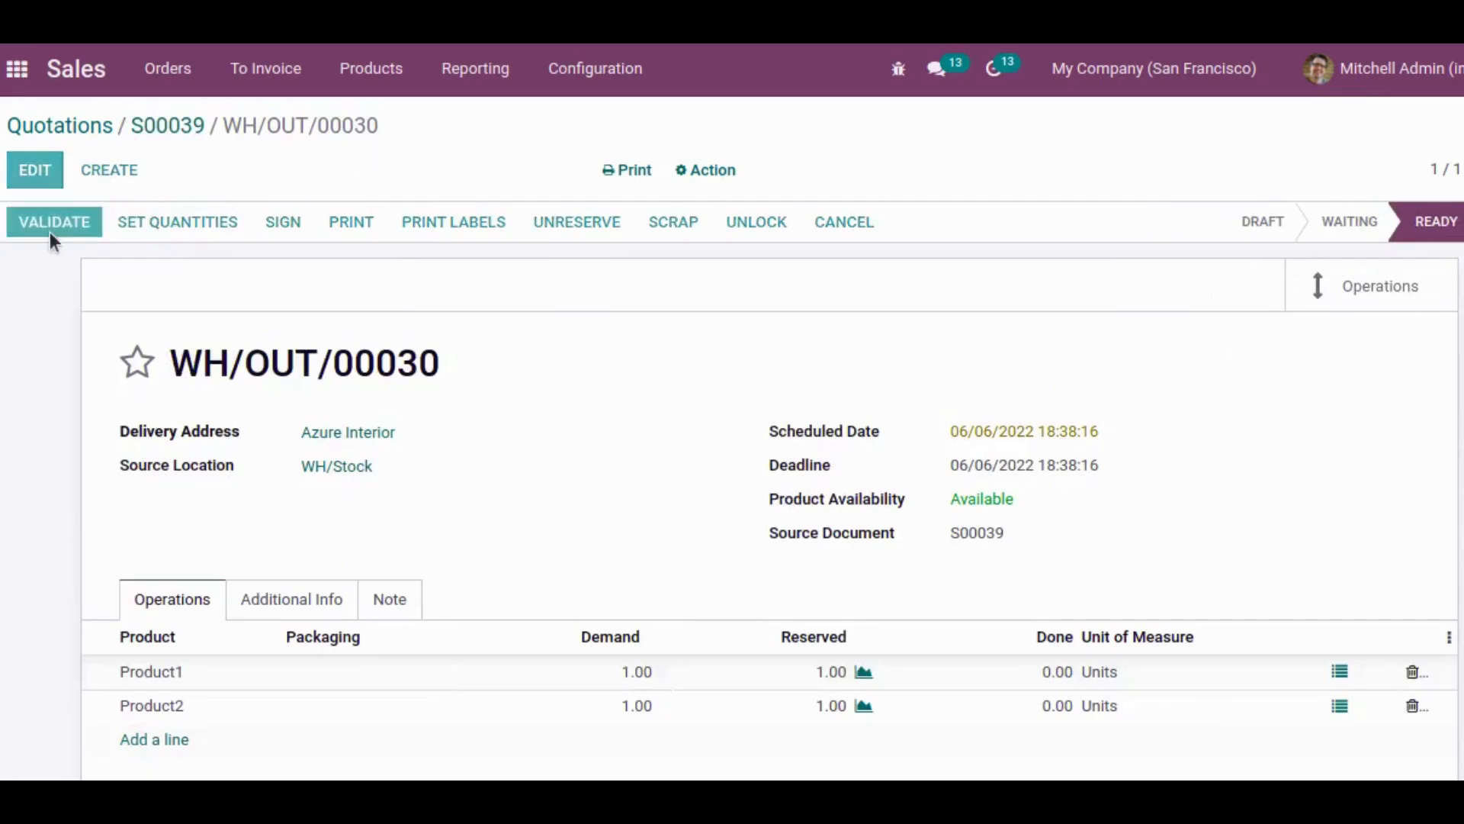
{"action": "left_click", "coordinate": [50, 233]}
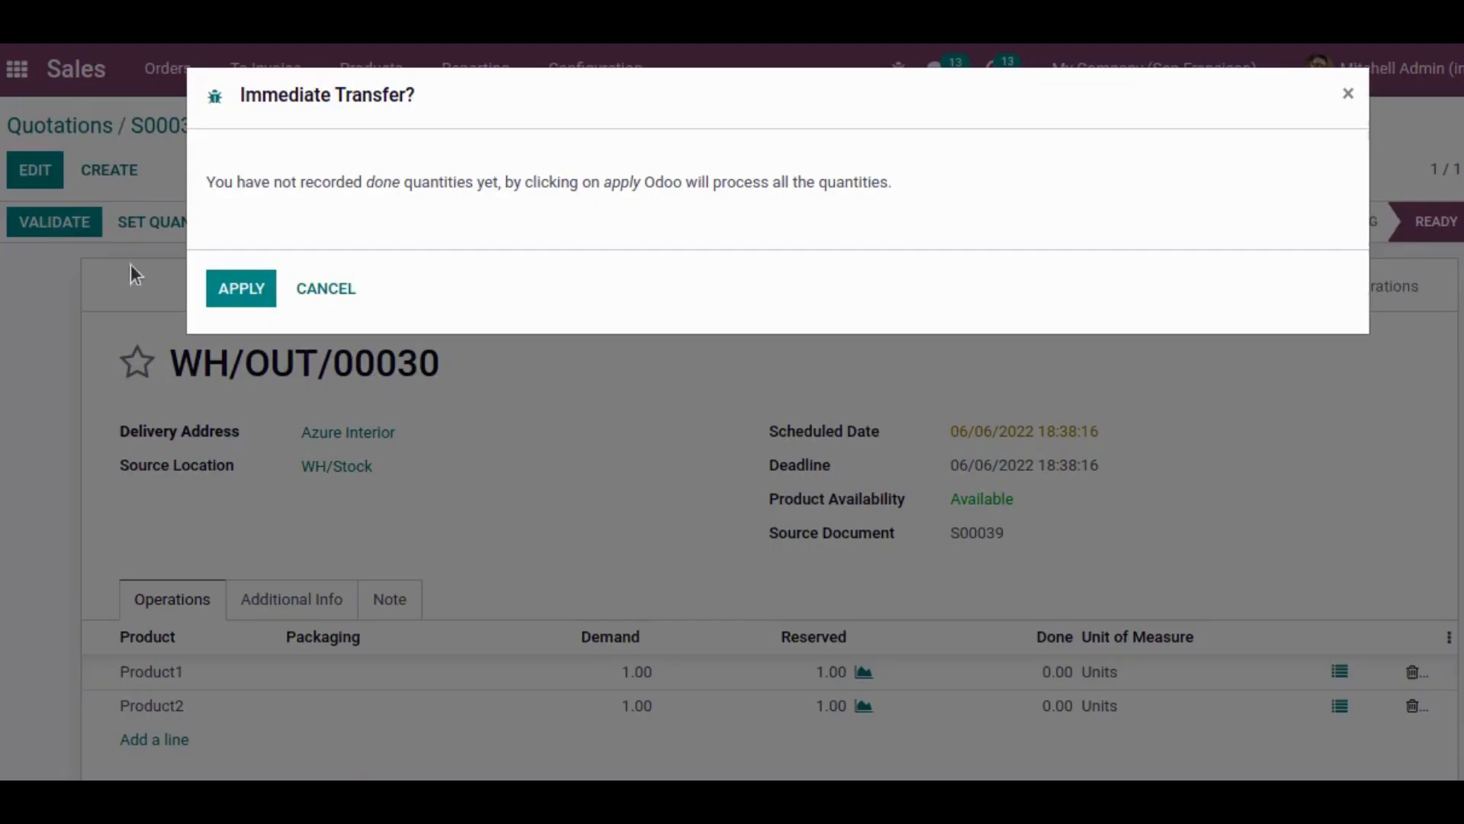
{"action": "left_click", "coordinate": [244, 289]}
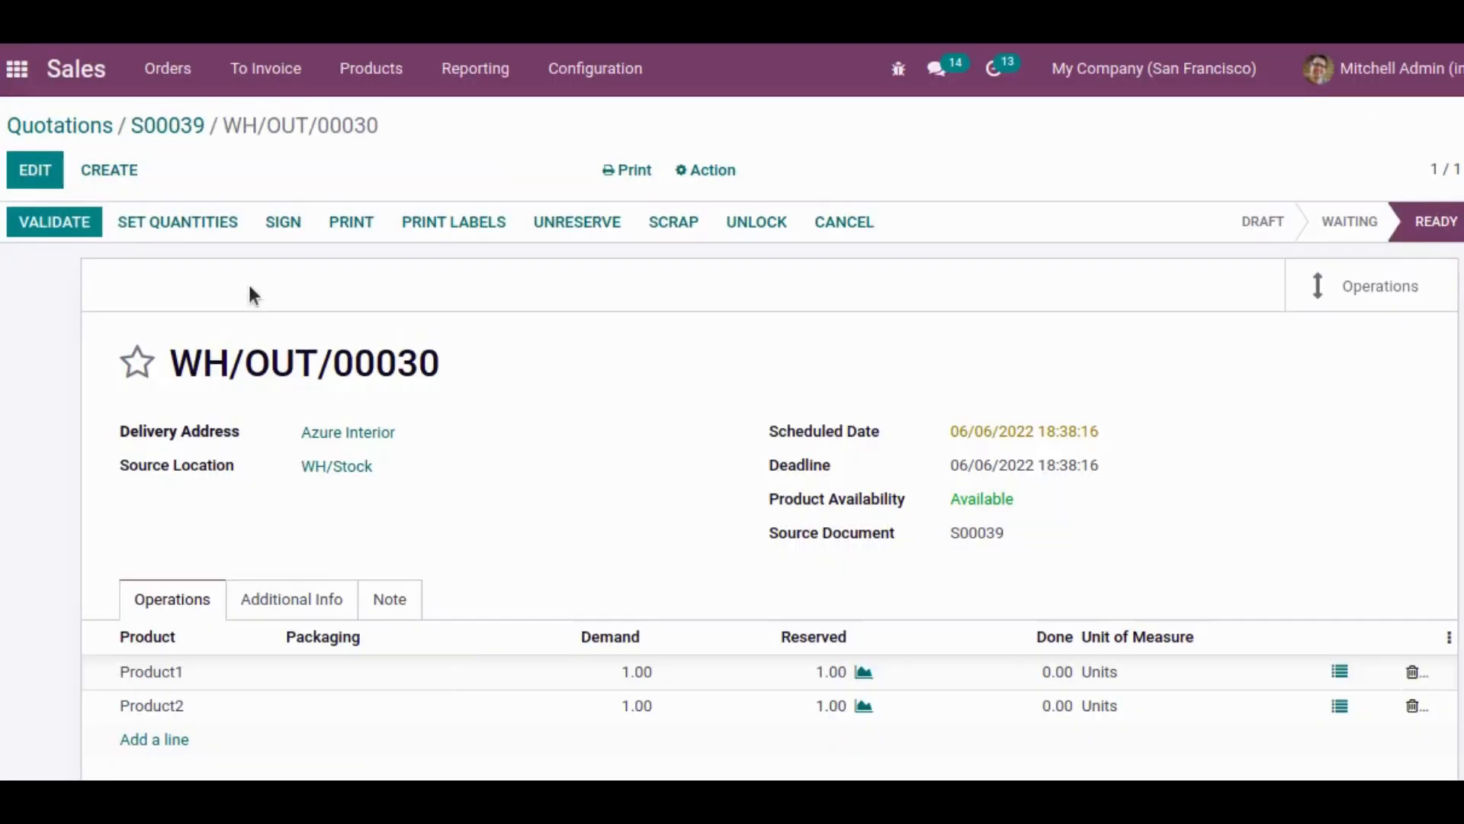
{"action": "left_click", "coordinate": [175, 128]}
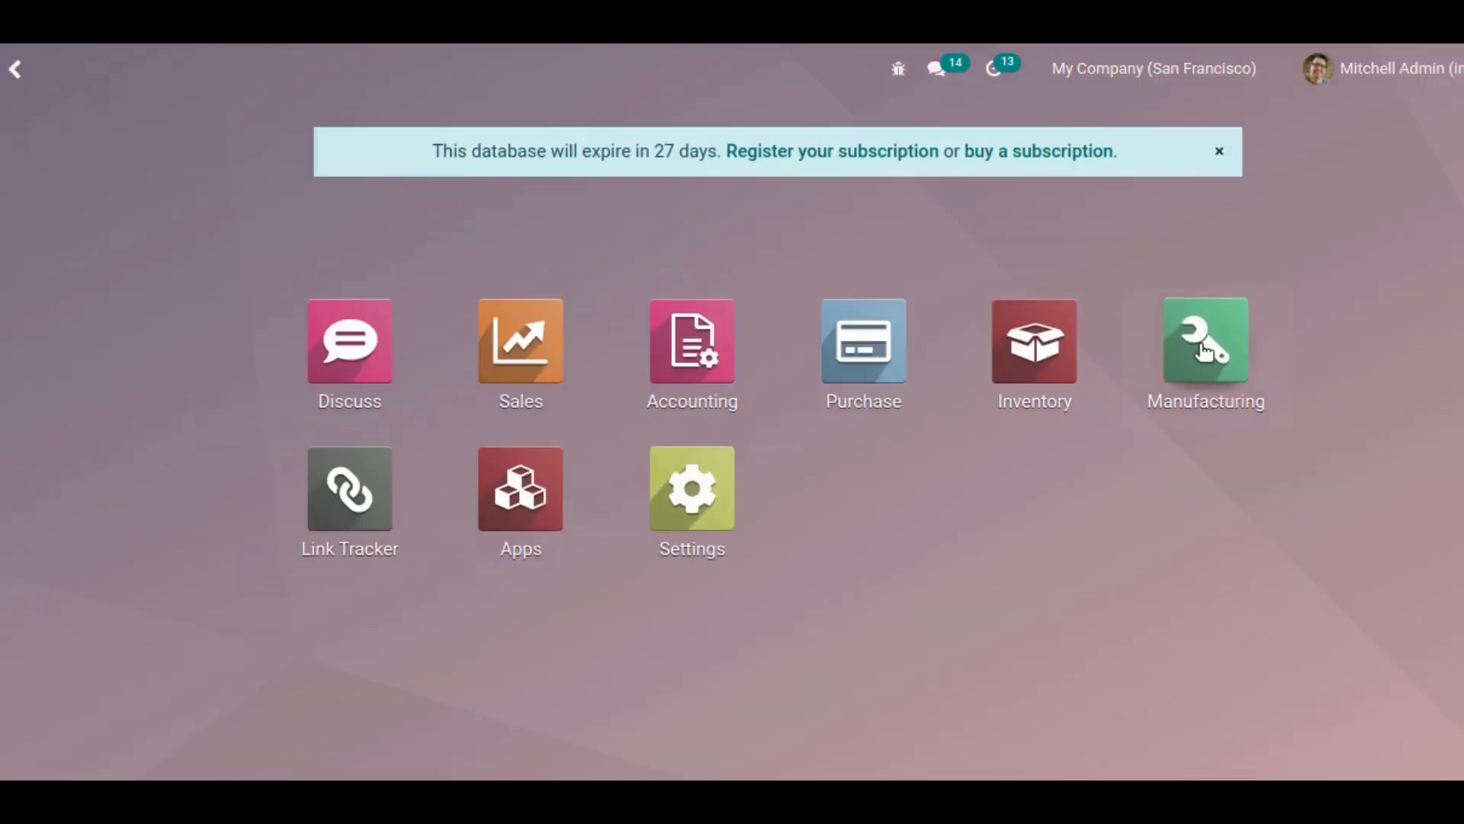
Step: Switch to the Manufacturing app and start a new manufacturing order
{"action": "left_click", "coordinate": [1203, 339]}
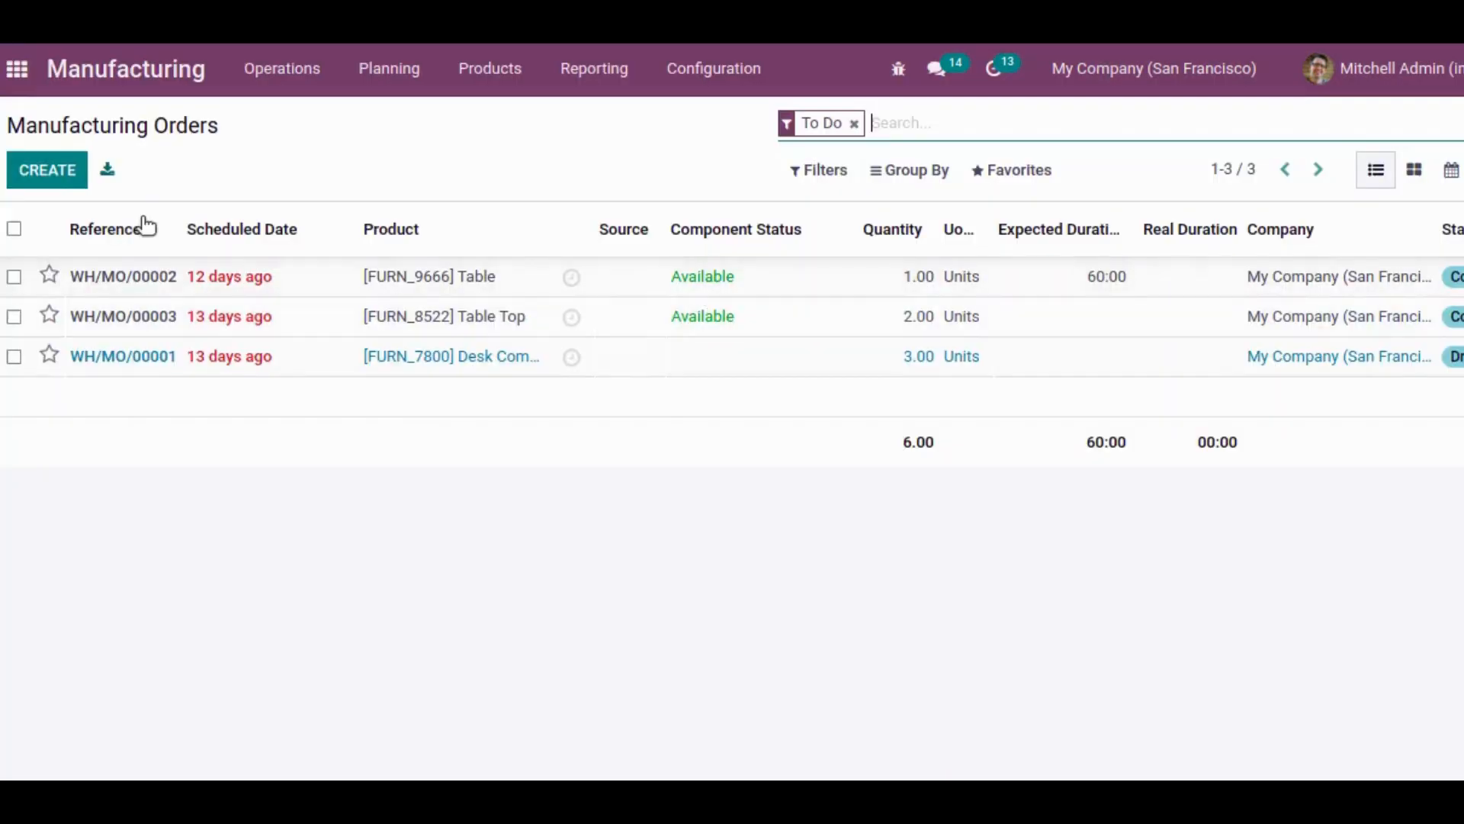
{"action": "left_click", "coordinate": [45, 166]}
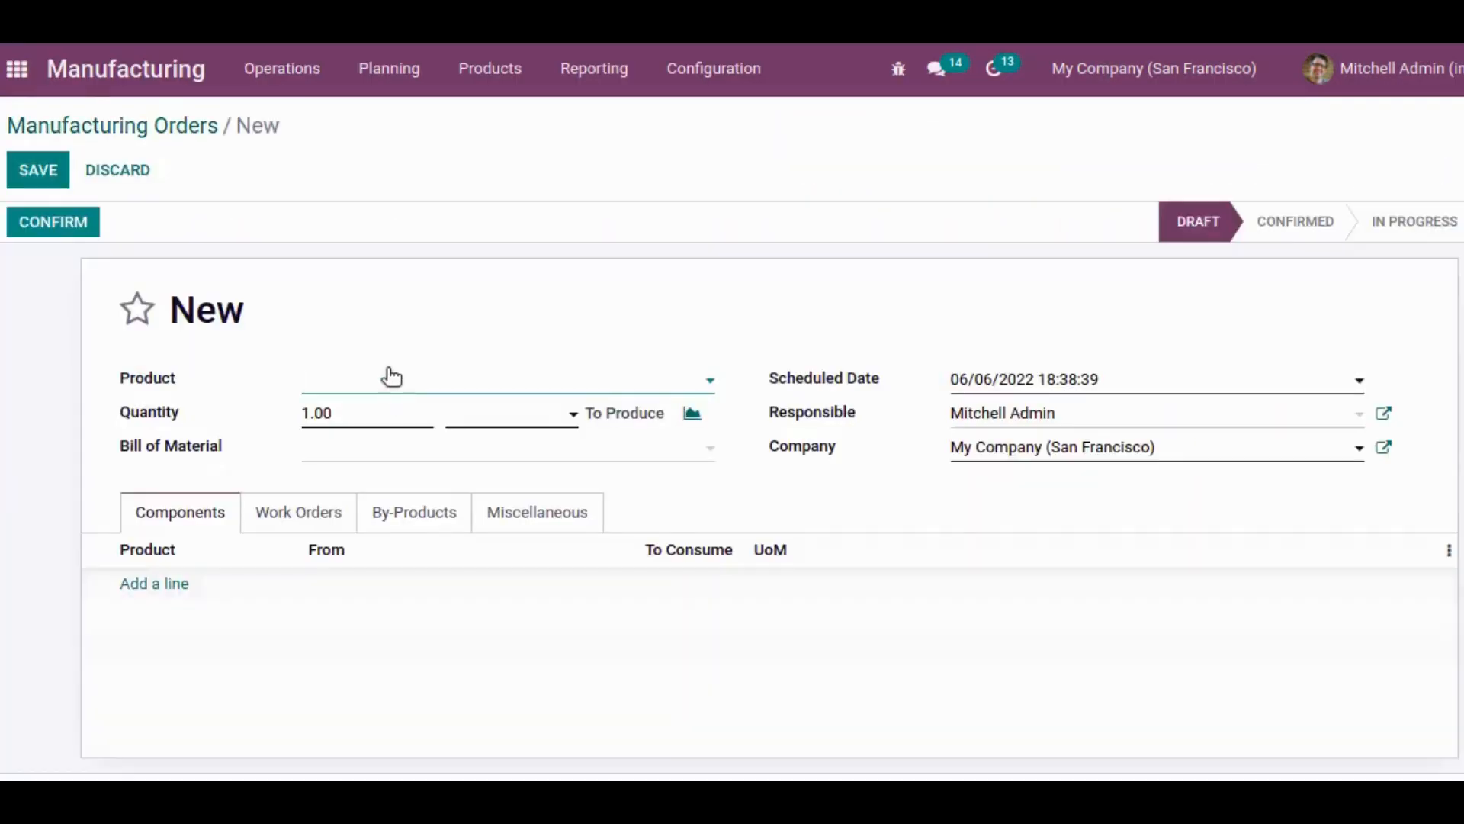
{"action": "type", "text": "draw"}
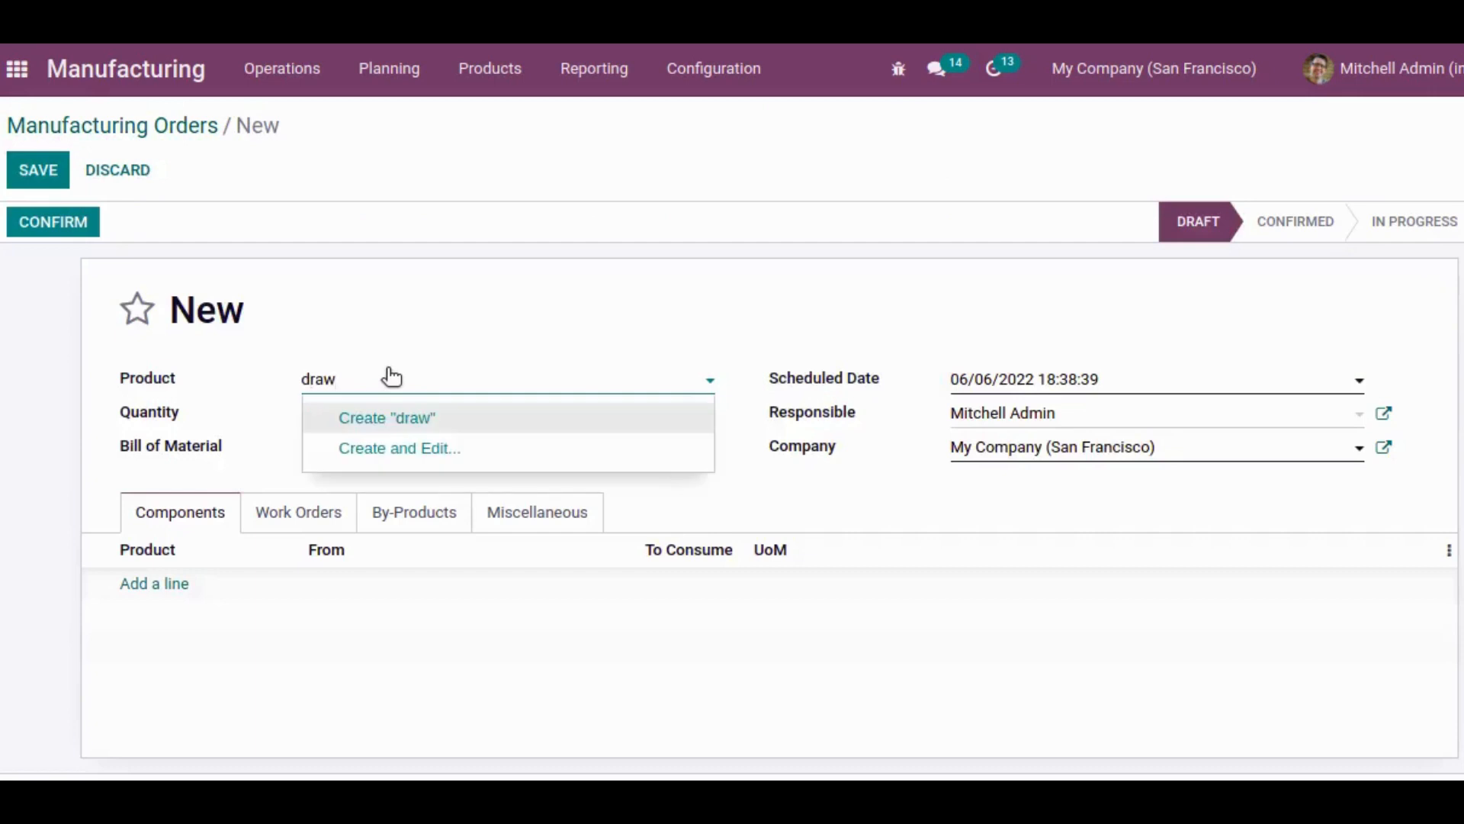
{"action": "key", "text": "BackSpace"}
{"action": "key", "text": "BackSpace"}
{"action": "key", "text": "BackSpace"}
{"action": "type", "text": "ra"}
{"action": "key", "text": "BackSpace"}
{"action": "key", "text": "BackSpace"}
{"action": "key", "text": "BackSpace"}
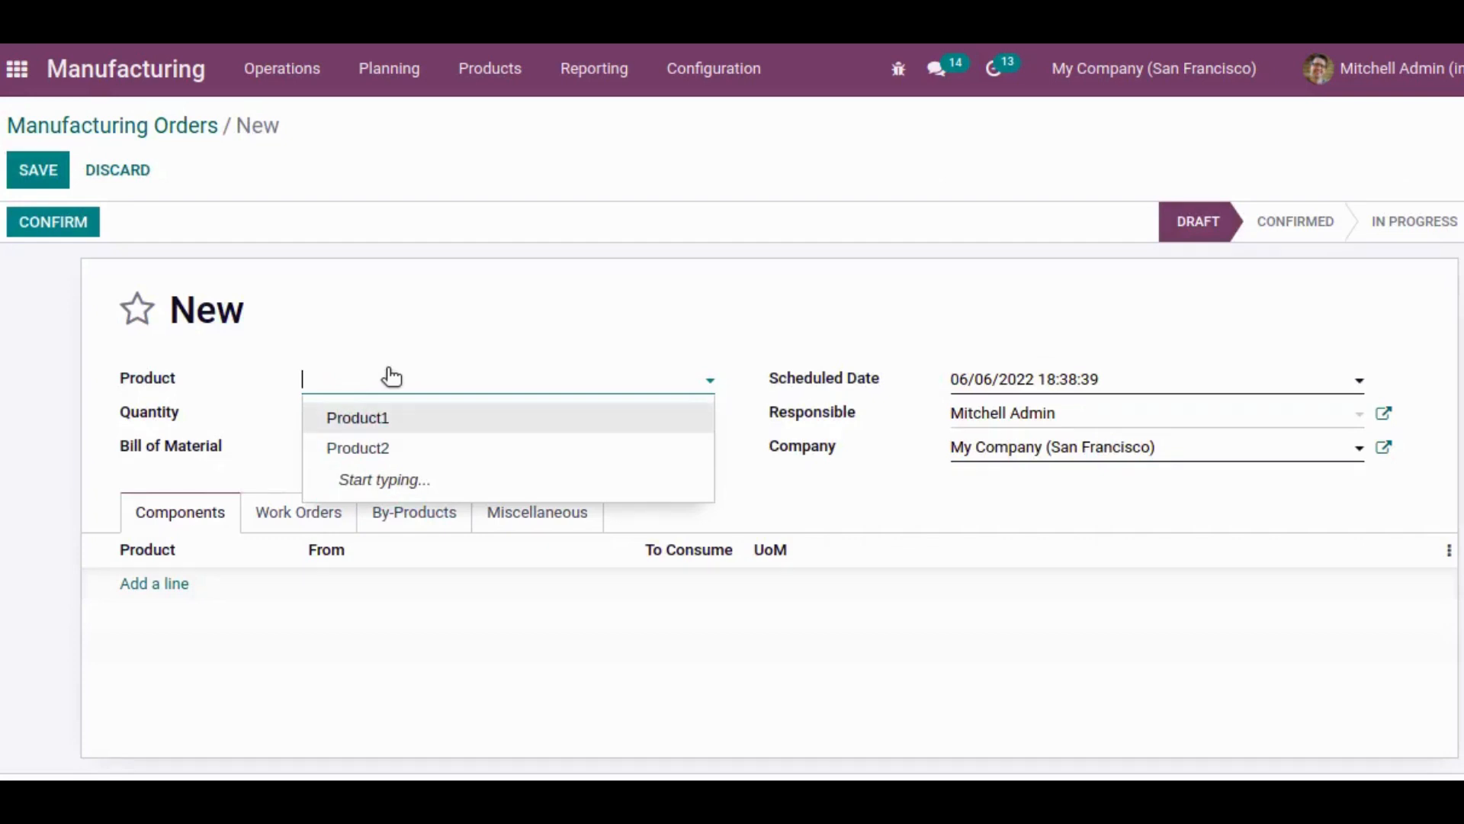
Step: Set Product1 as the product to manufacture, add Product2 as a component, and save the order
{"action": "left_click", "coordinate": [427, 420]}
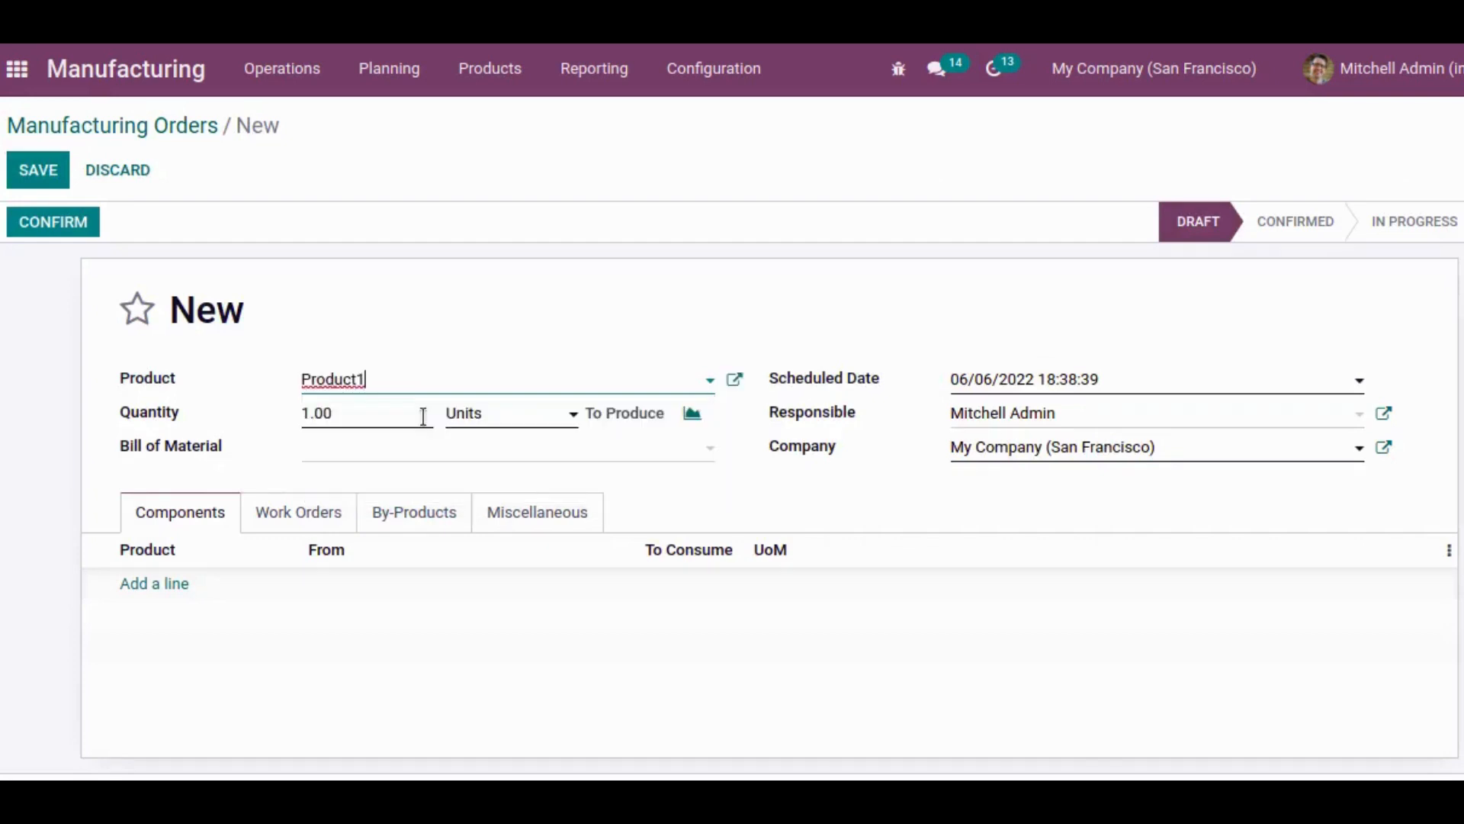
{"action": "scroll", "coordinate": [177, 520], "scroll_direction": "down", "scroll_amount": 1}
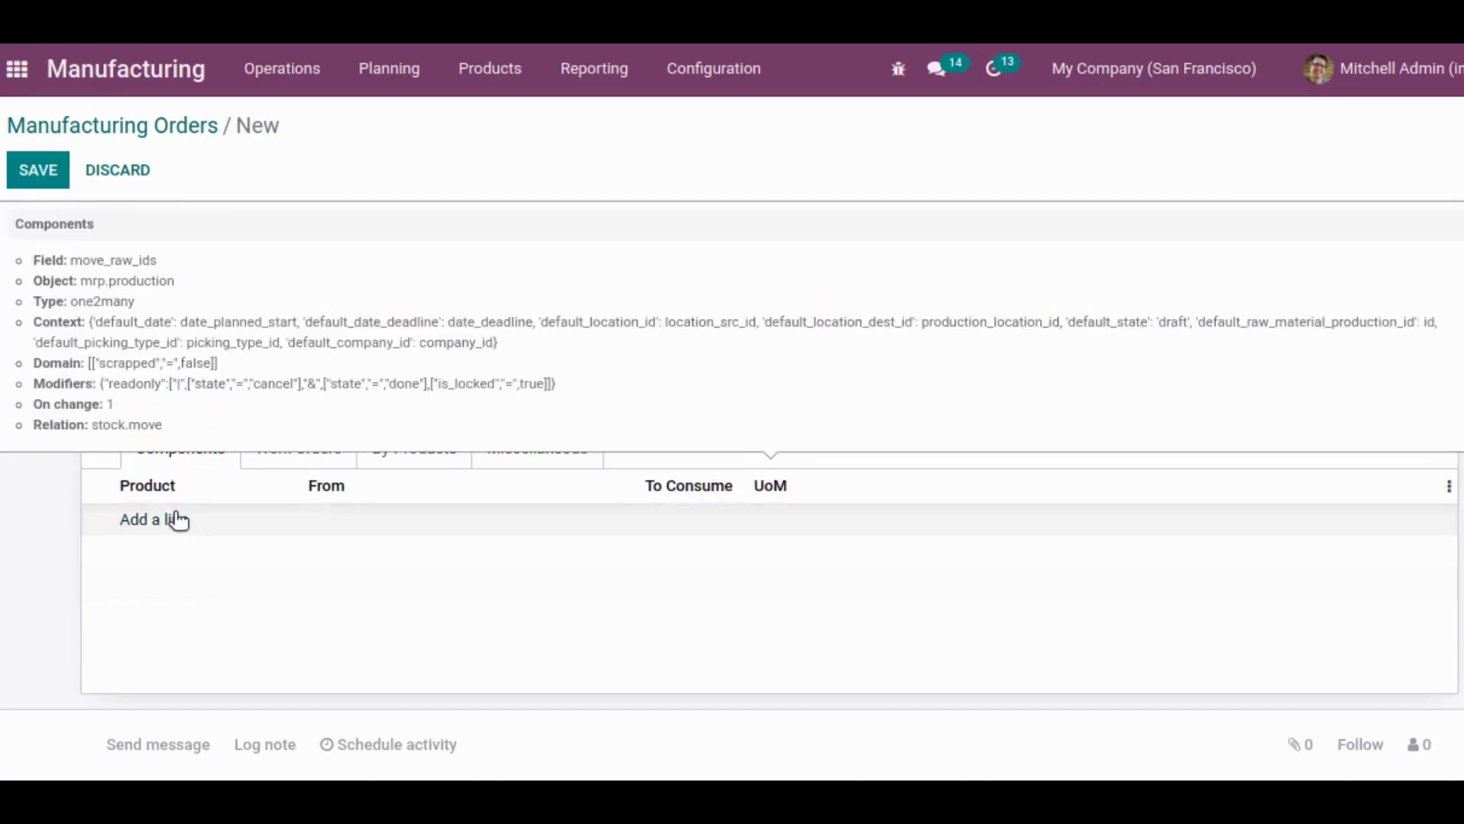
{"action": "left_click", "coordinate": [178, 521]}
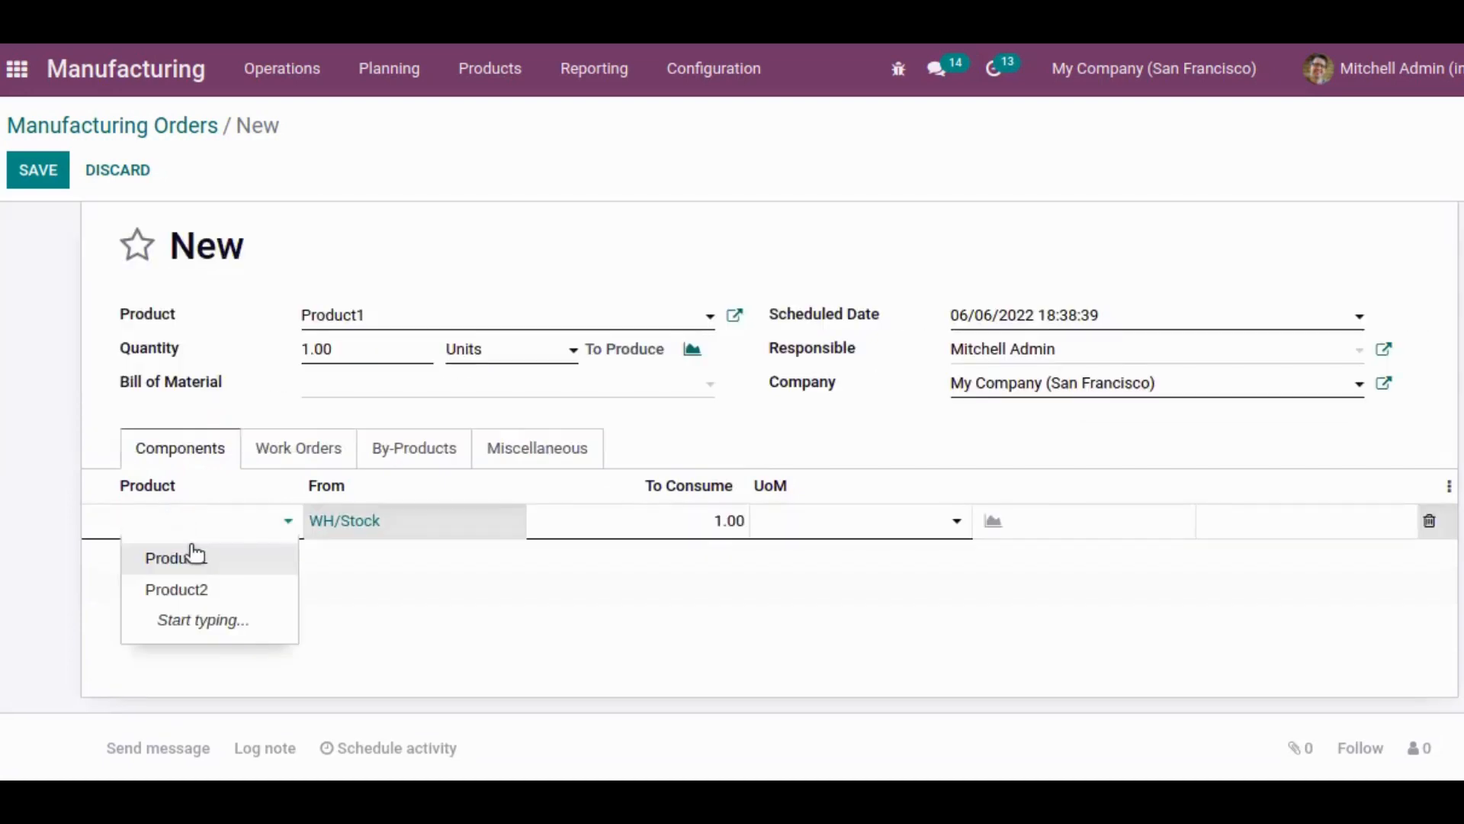
{"action": "left_click", "coordinate": [187, 591]}
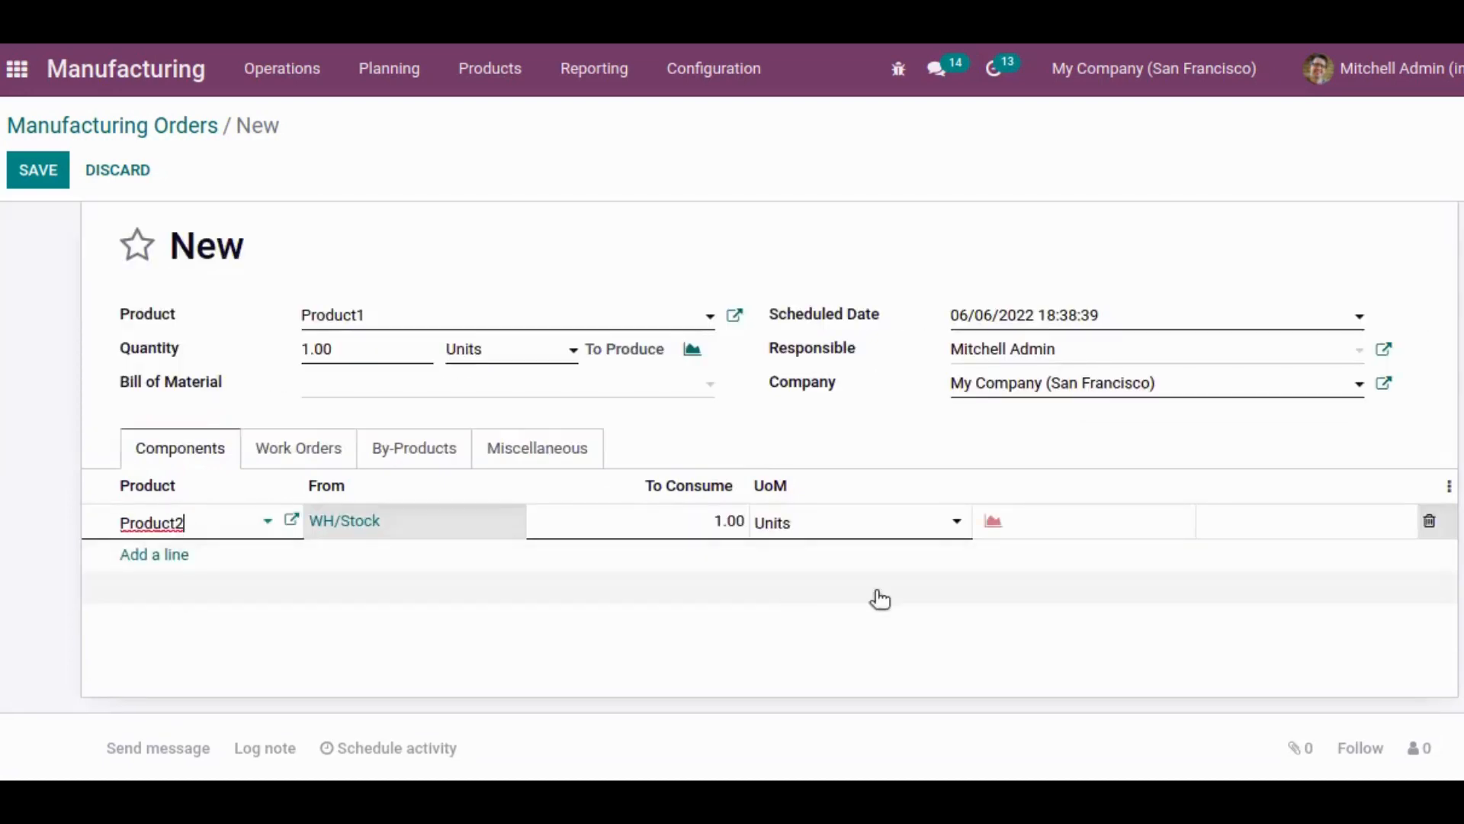
{"action": "scroll", "coordinate": [1085, 597], "scroll_direction": "up", "scroll_amount": 1}
{"action": "left_click", "coordinate": [38, 169]}
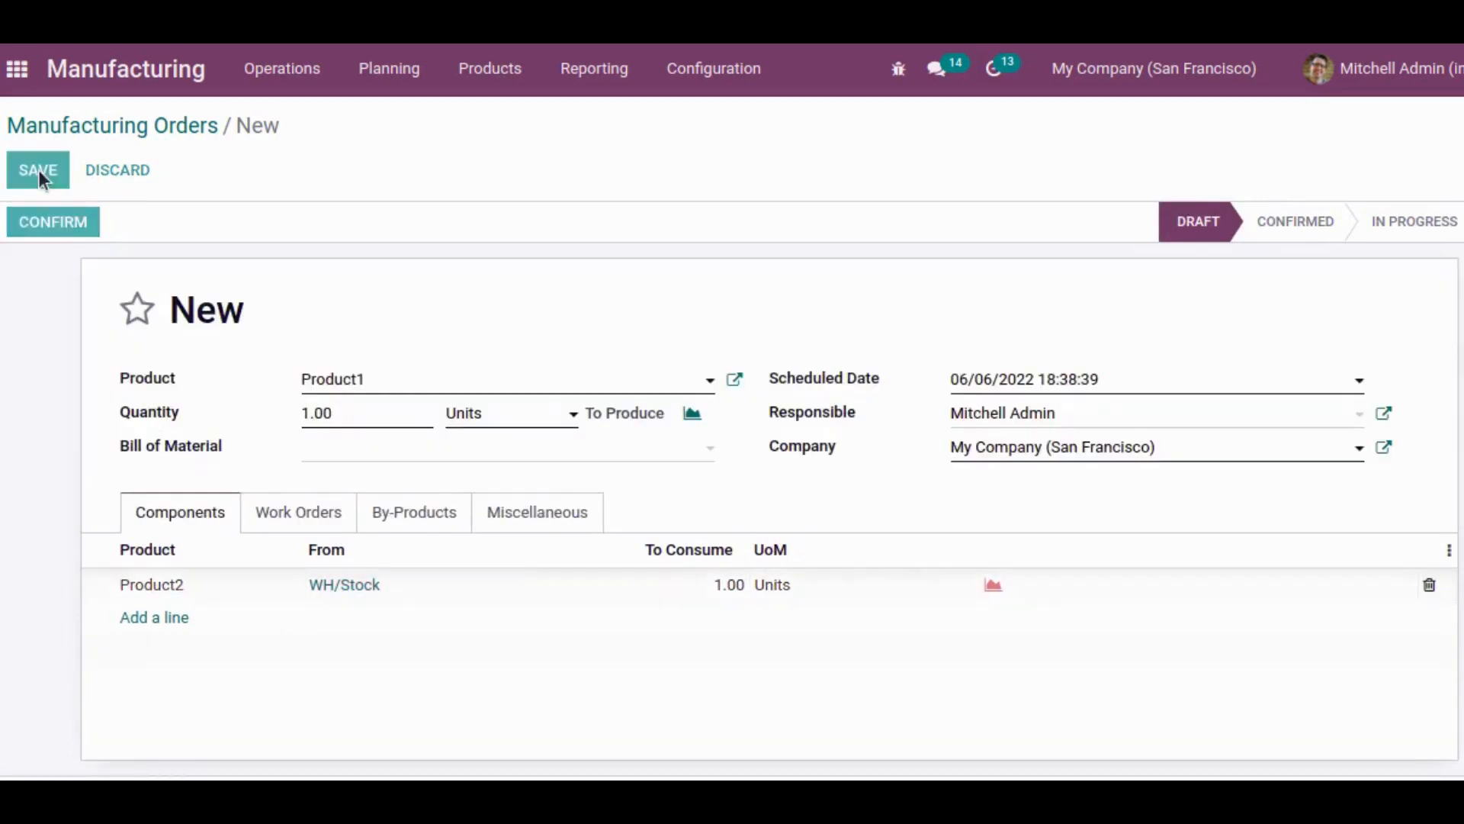
Step: Confirm the manufacturing order and mark it as done, accepting the immediate production
{"action": "left_click", "coordinate": [34, 218]}
{"action": "left_click", "coordinate": [81, 222]}
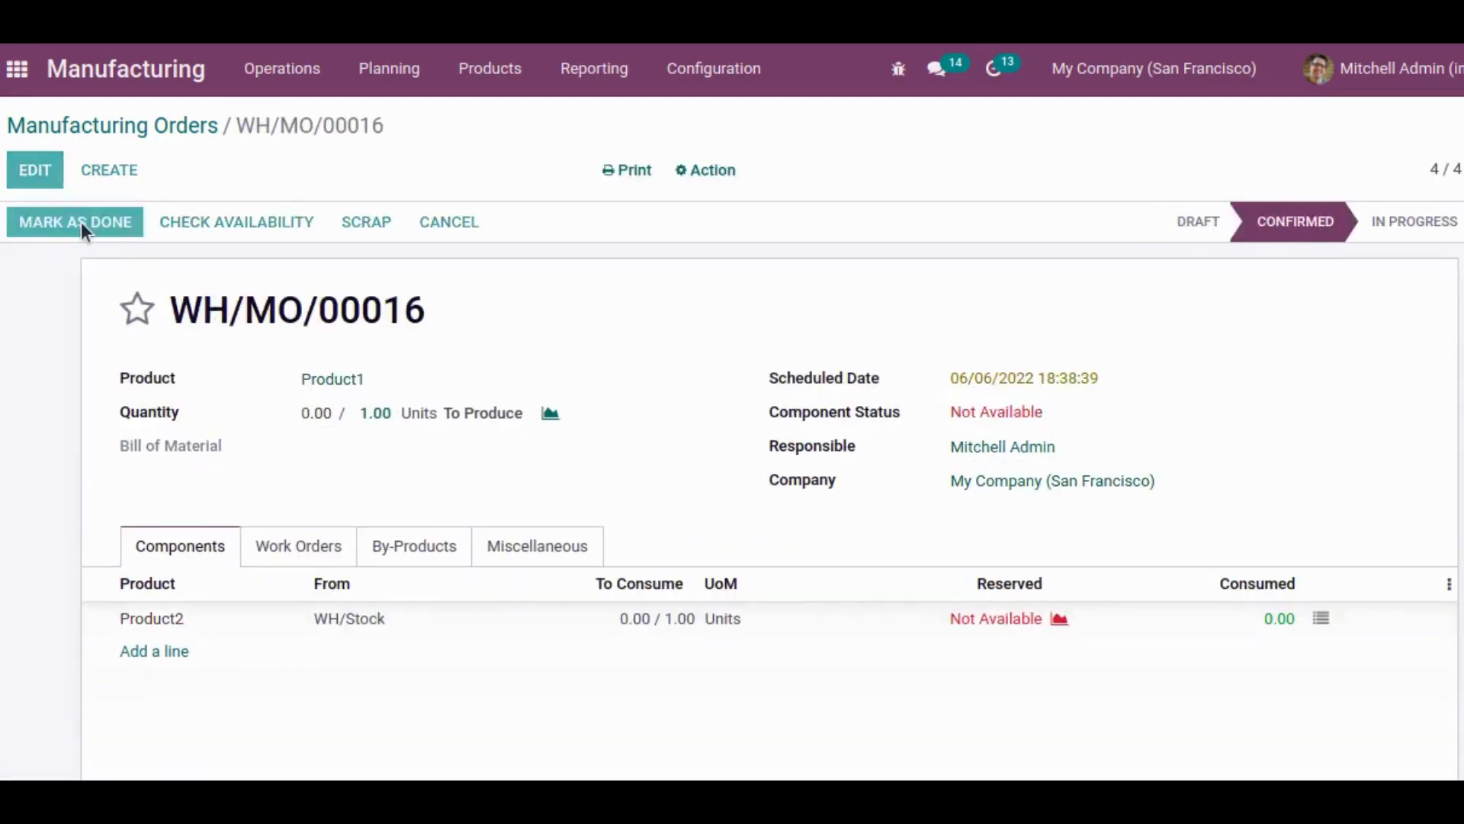
{"action": "left_click", "coordinate": [246, 288]}
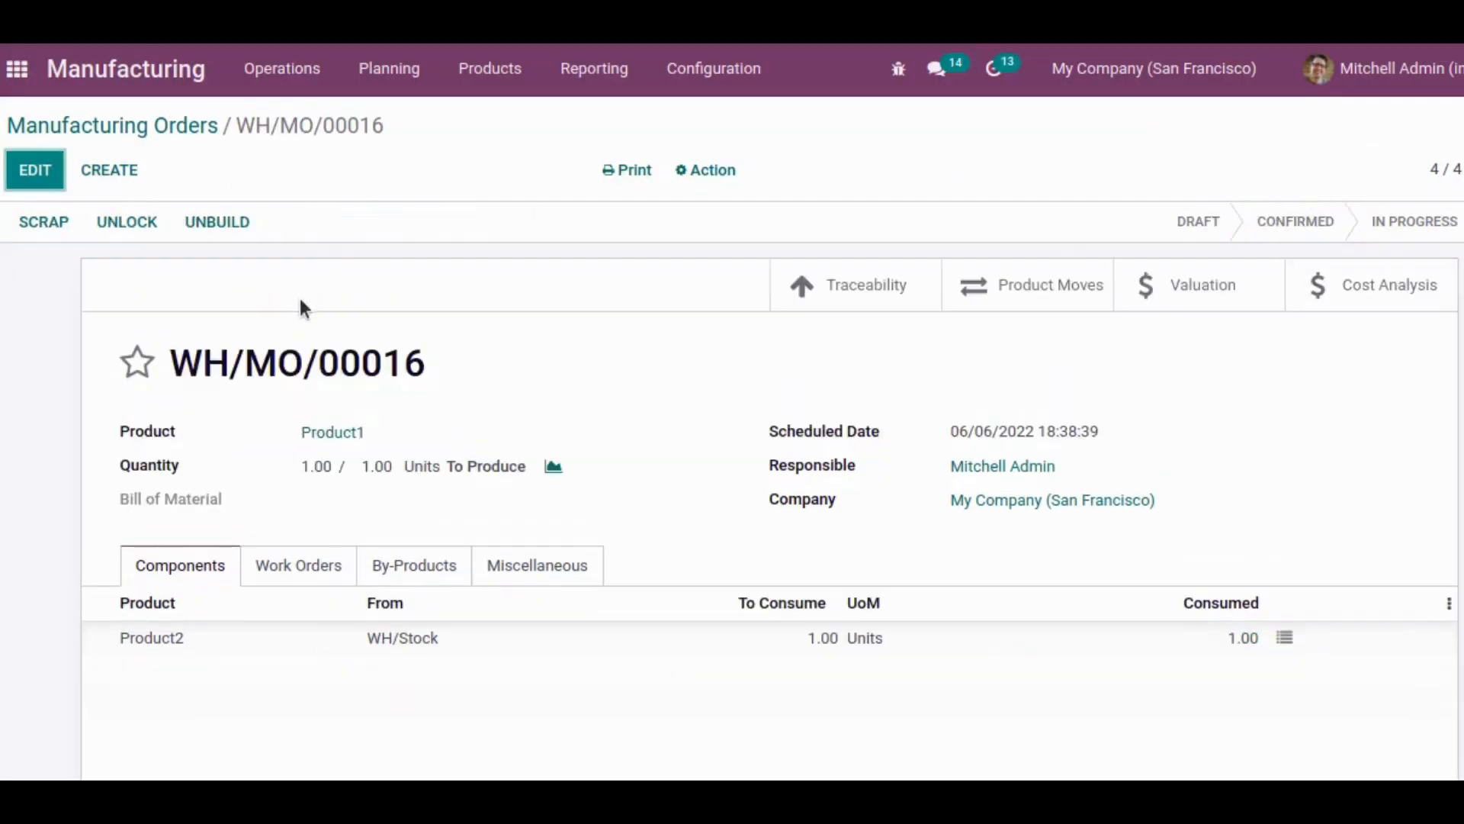
Step: Copy the reference WH/MO/00016 from the order's heading and return to the list of manufacturing orders
{"action": "triple_click", "coordinate": [274, 365]}
{"action": "key", "text": "ctrl+c"}
{"action": "left_click", "coordinate": [275, 365]}
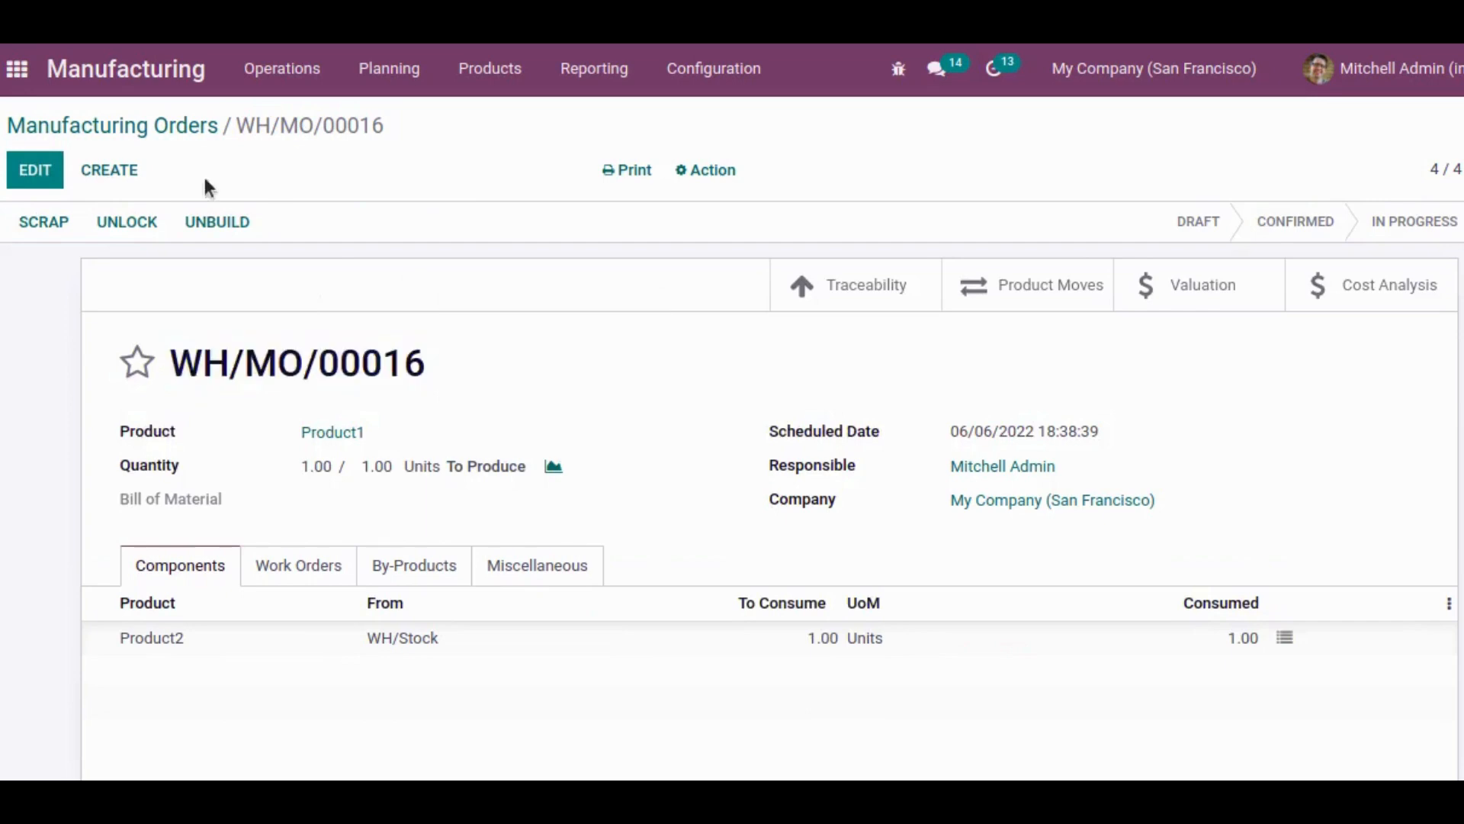
{"action": "left_click", "coordinate": [200, 124]}
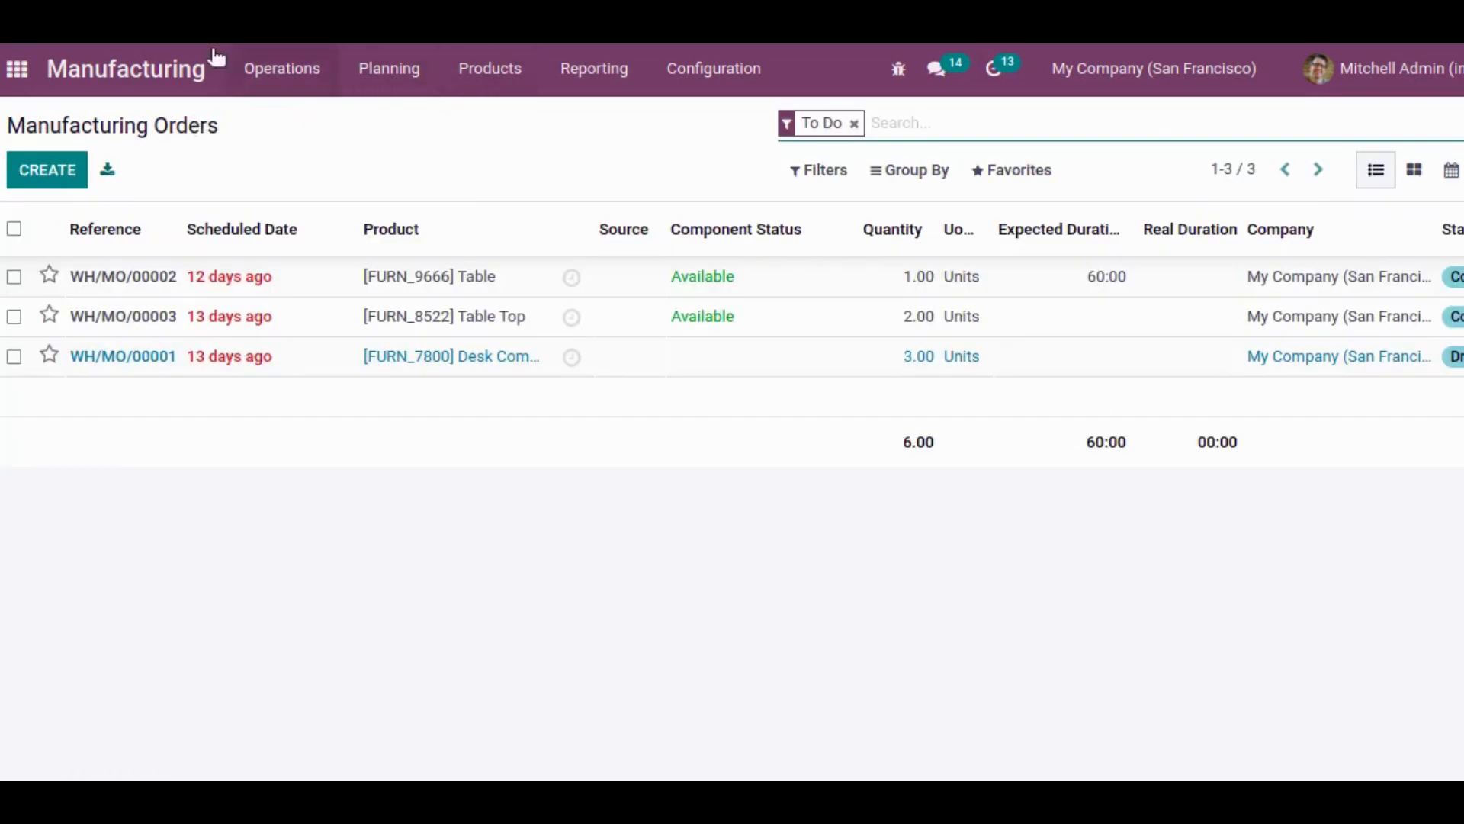
Step: Switch to the Inventory app and start a new landed cost record
{"action": "left_click", "coordinate": [18, 70]}
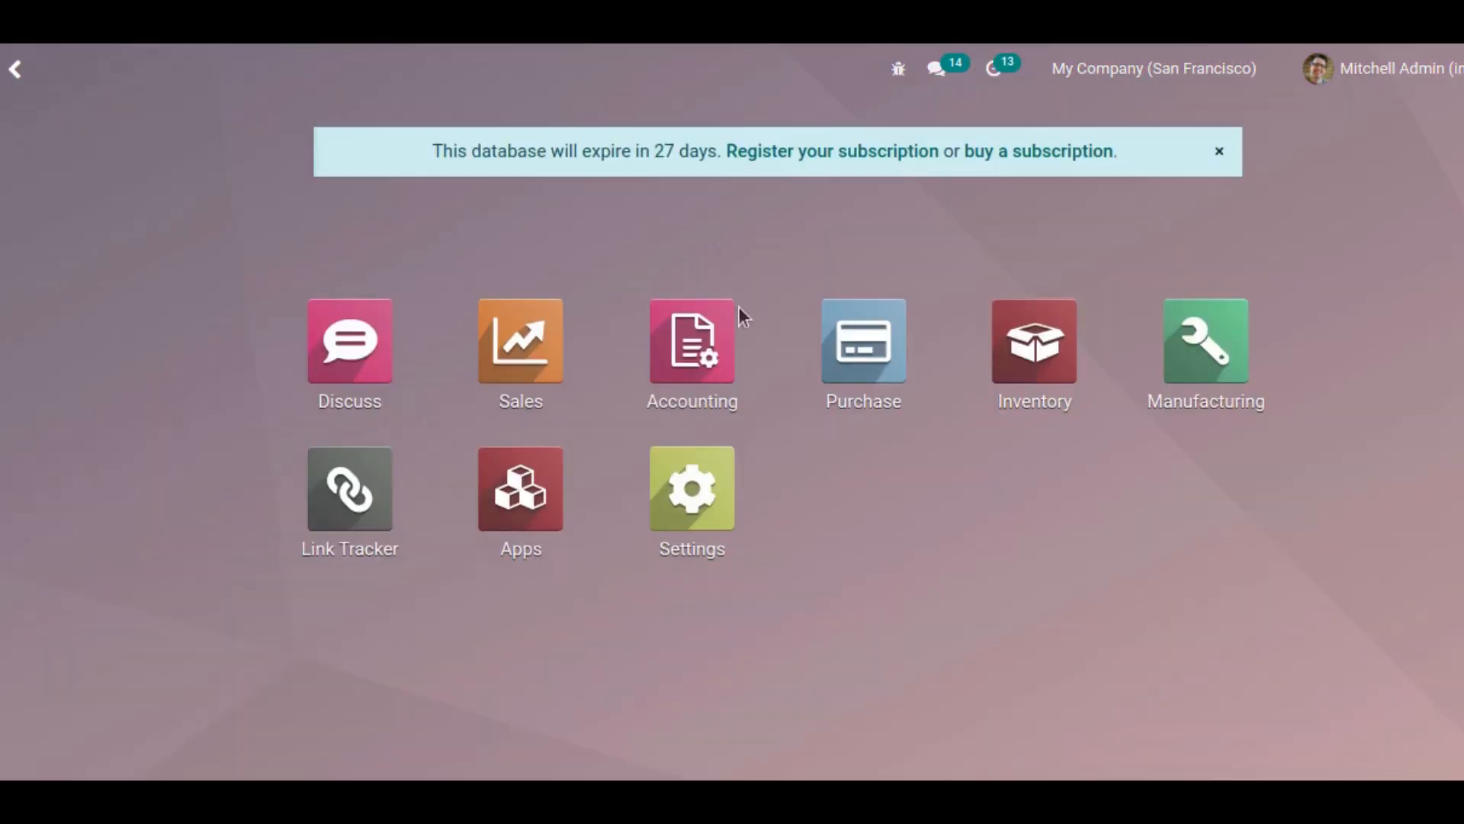
{"action": "left_click", "coordinate": [984, 366]}
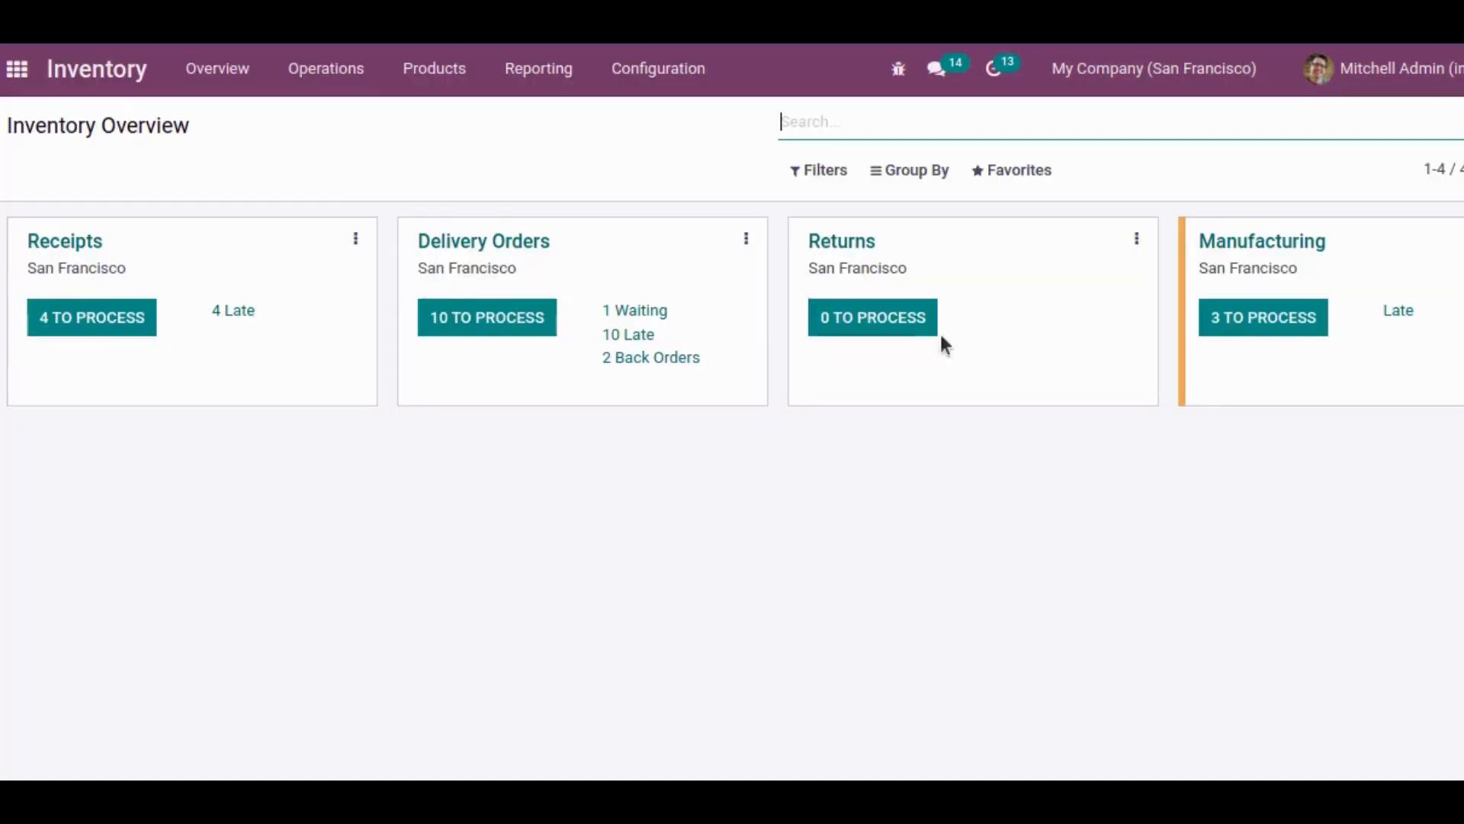
{"action": "left_click", "coordinate": [351, 76]}
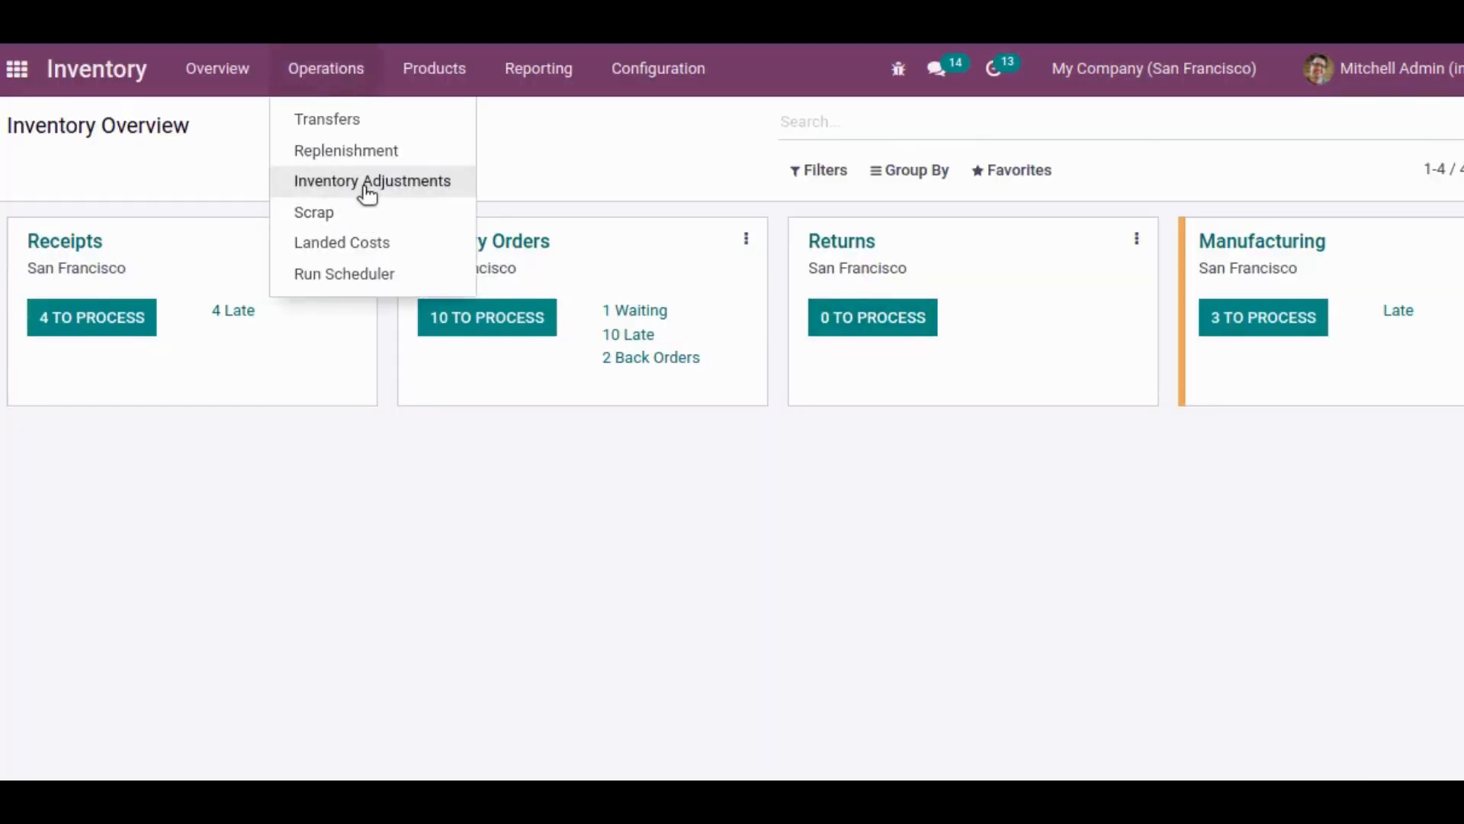
{"action": "left_click", "coordinate": [359, 242]}
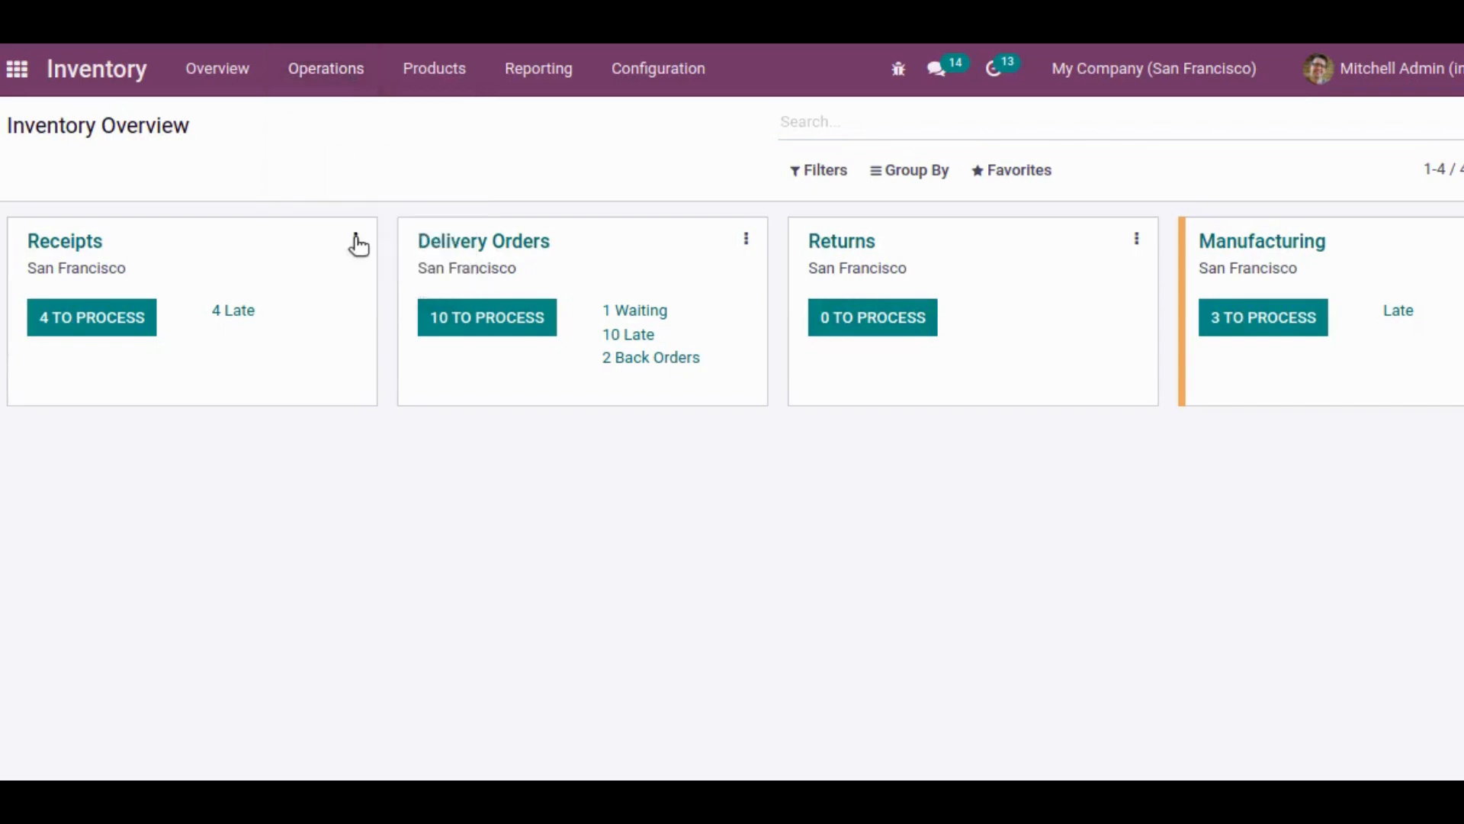
{"action": "left_click", "coordinate": [70, 173]}
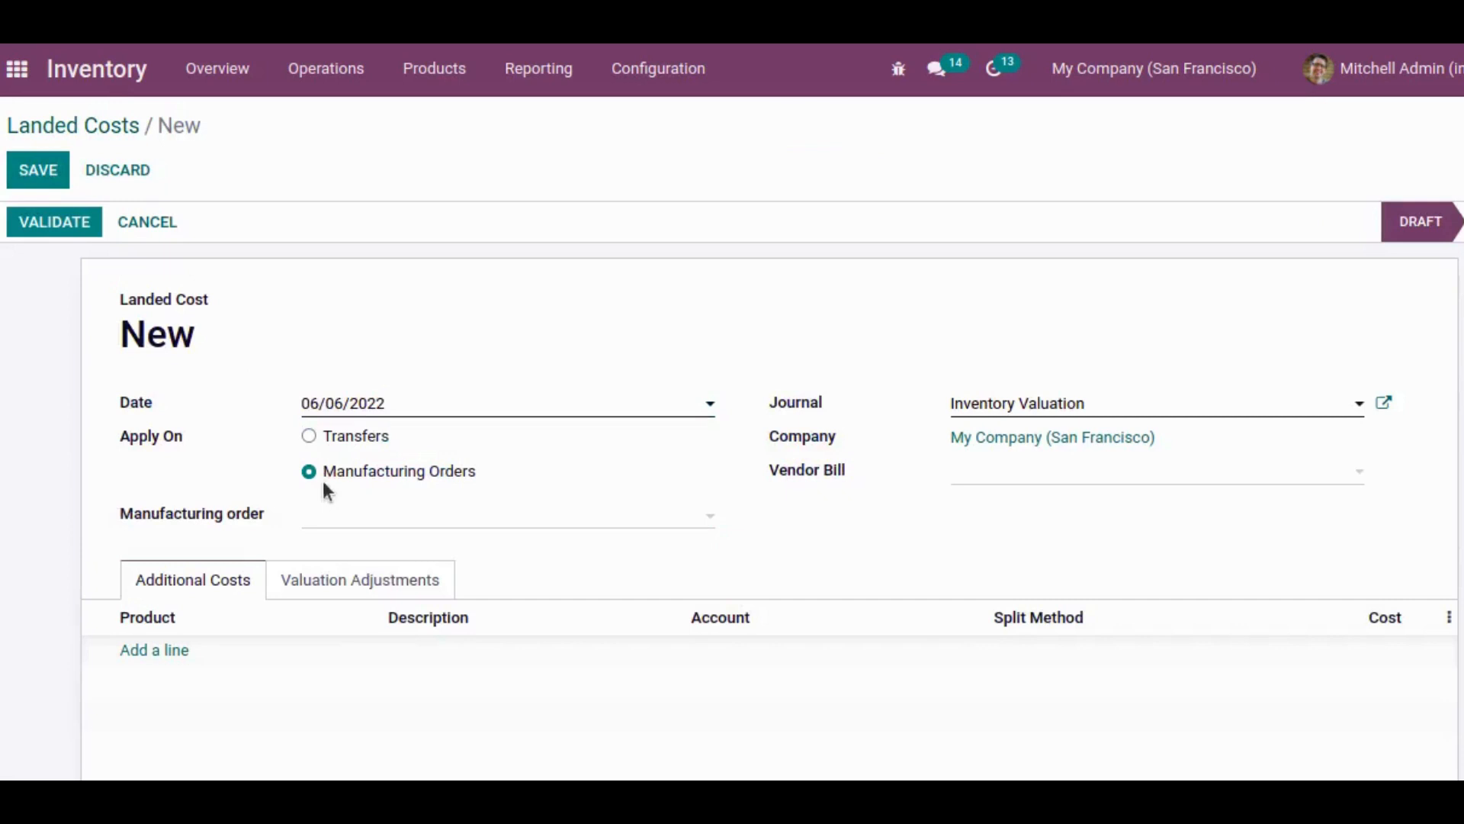
Step: Apply the new landed cost to Manufacturing Orders and select WH/MO/00016 as the manufacturing order
{"action": "left_click", "coordinate": [343, 516]}
{"action": "key", "text": "ctrl+v"}
{"action": "left_click", "coordinate": [379, 551]}
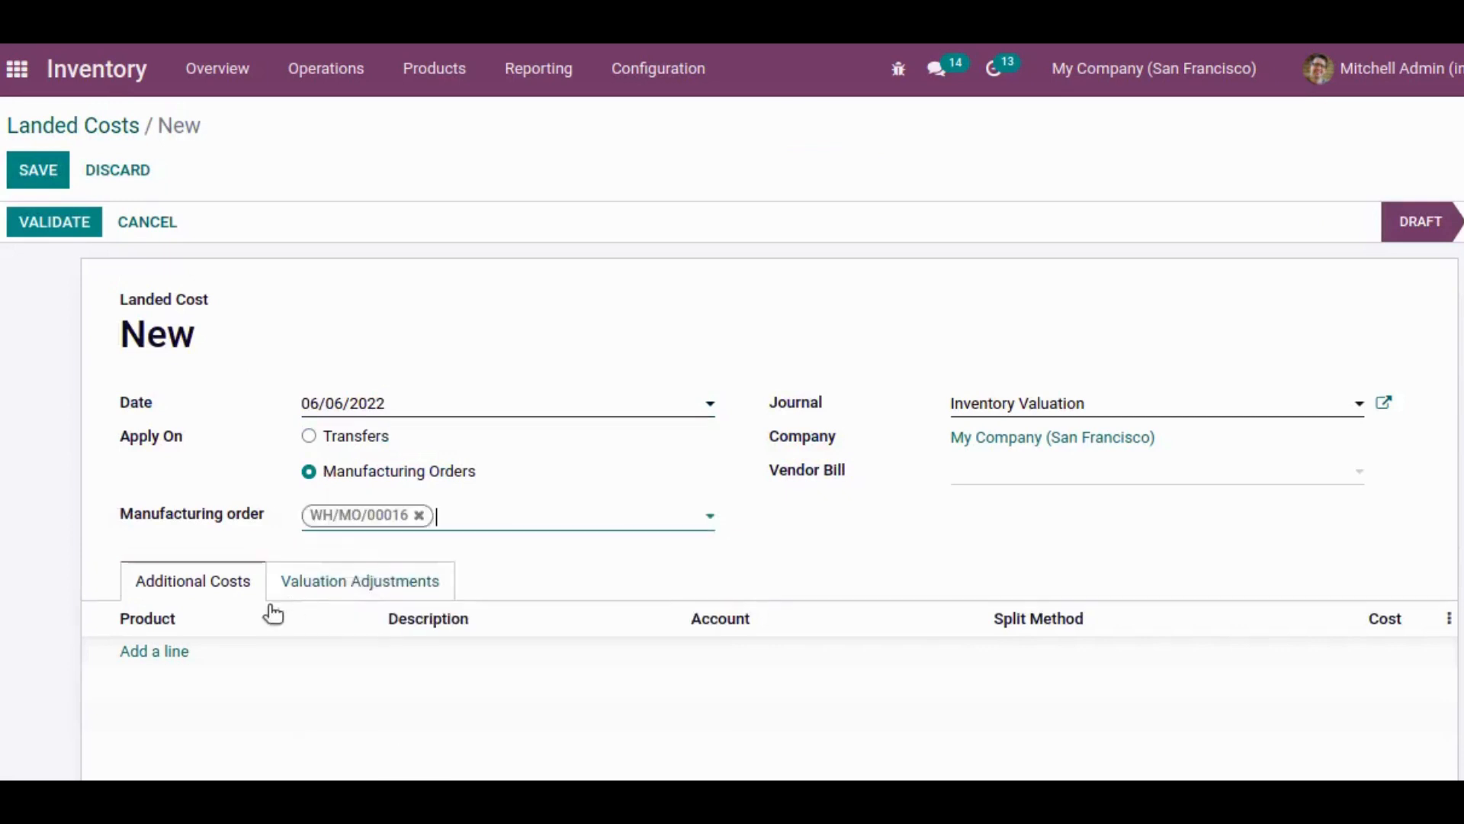
Step: Add an Echarges line to the additional costs, searching accounts for "int" and choosing 110200 Stock Interim (Received)
{"action": "left_click", "coordinate": [173, 651]}
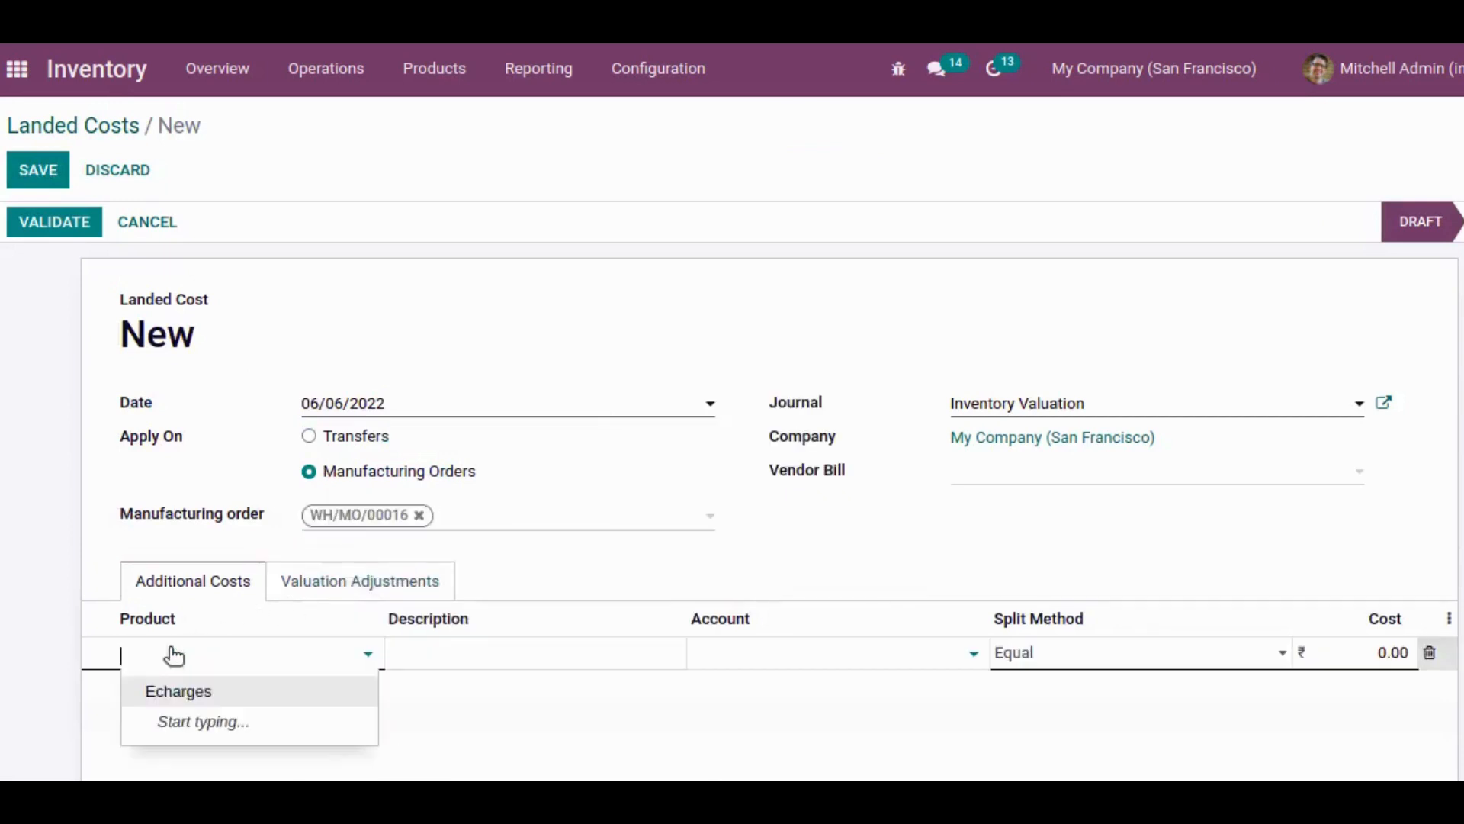
{"action": "left_click", "coordinate": [174, 684]}
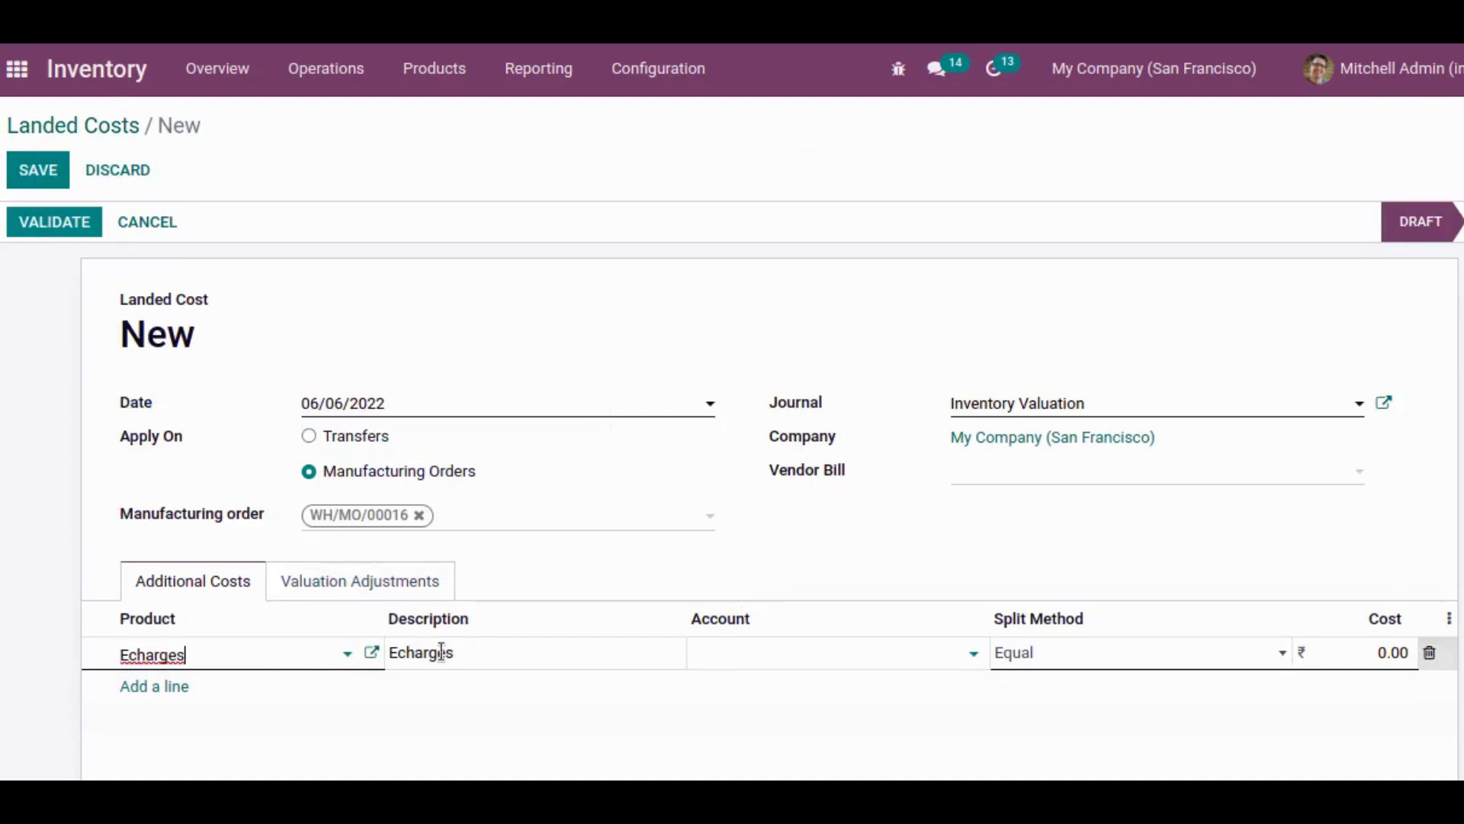
{"action": "left_click", "coordinate": [722, 655]}
{"action": "left_click", "coordinate": [785, 626]}
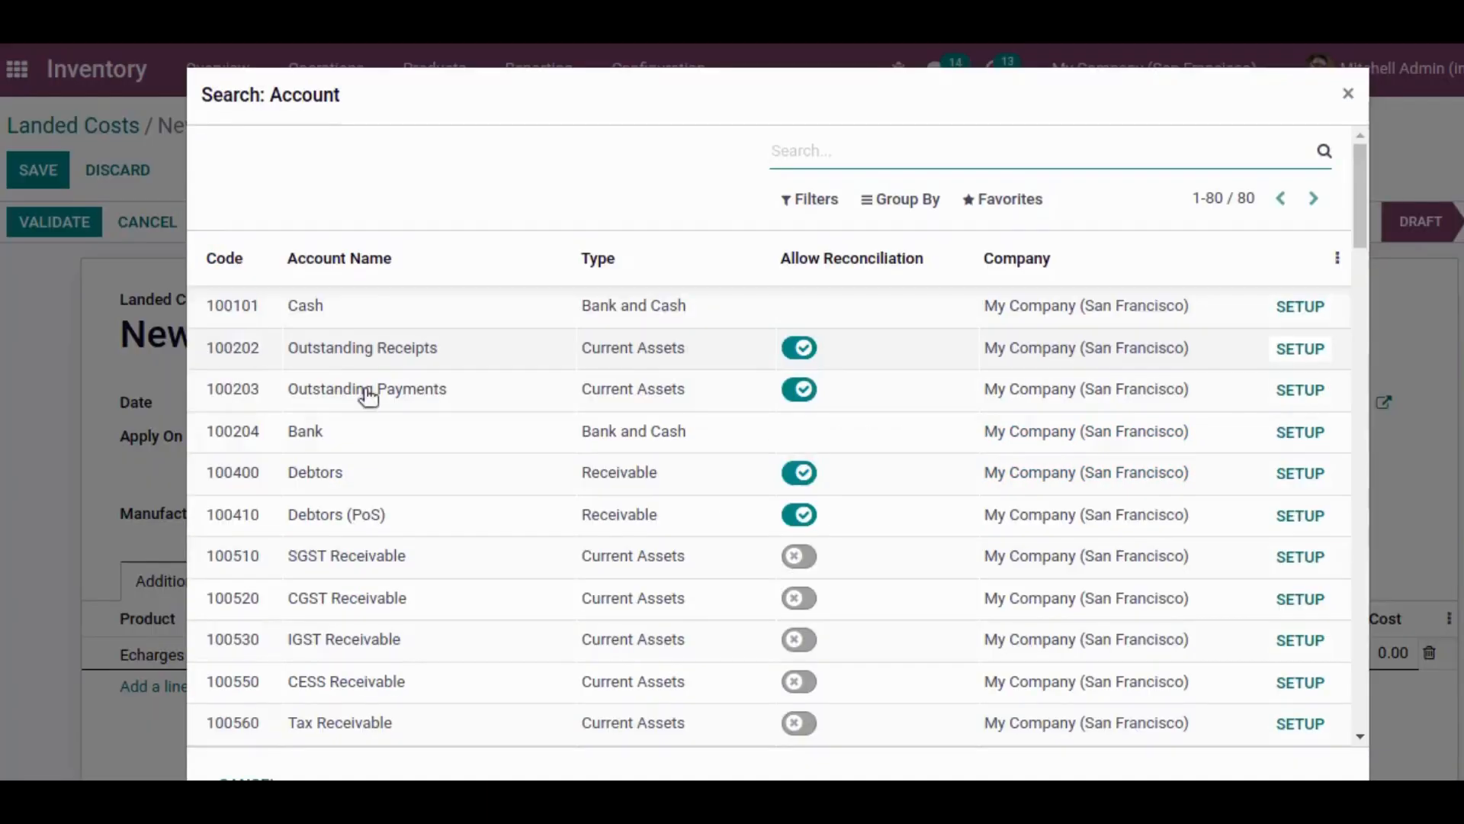
{"action": "type", "text": "int"}
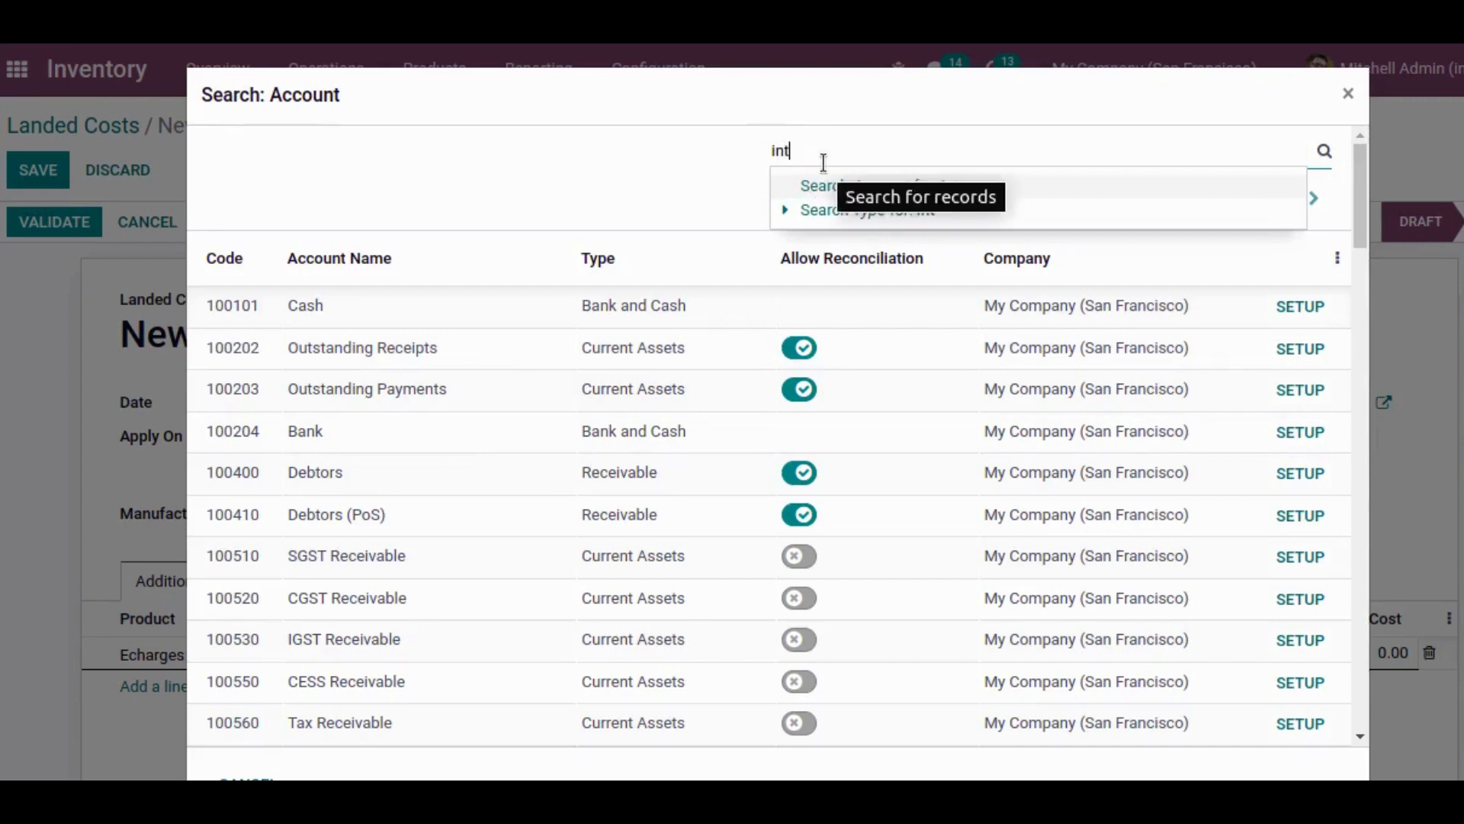
{"action": "left_click", "coordinate": [832, 190]}
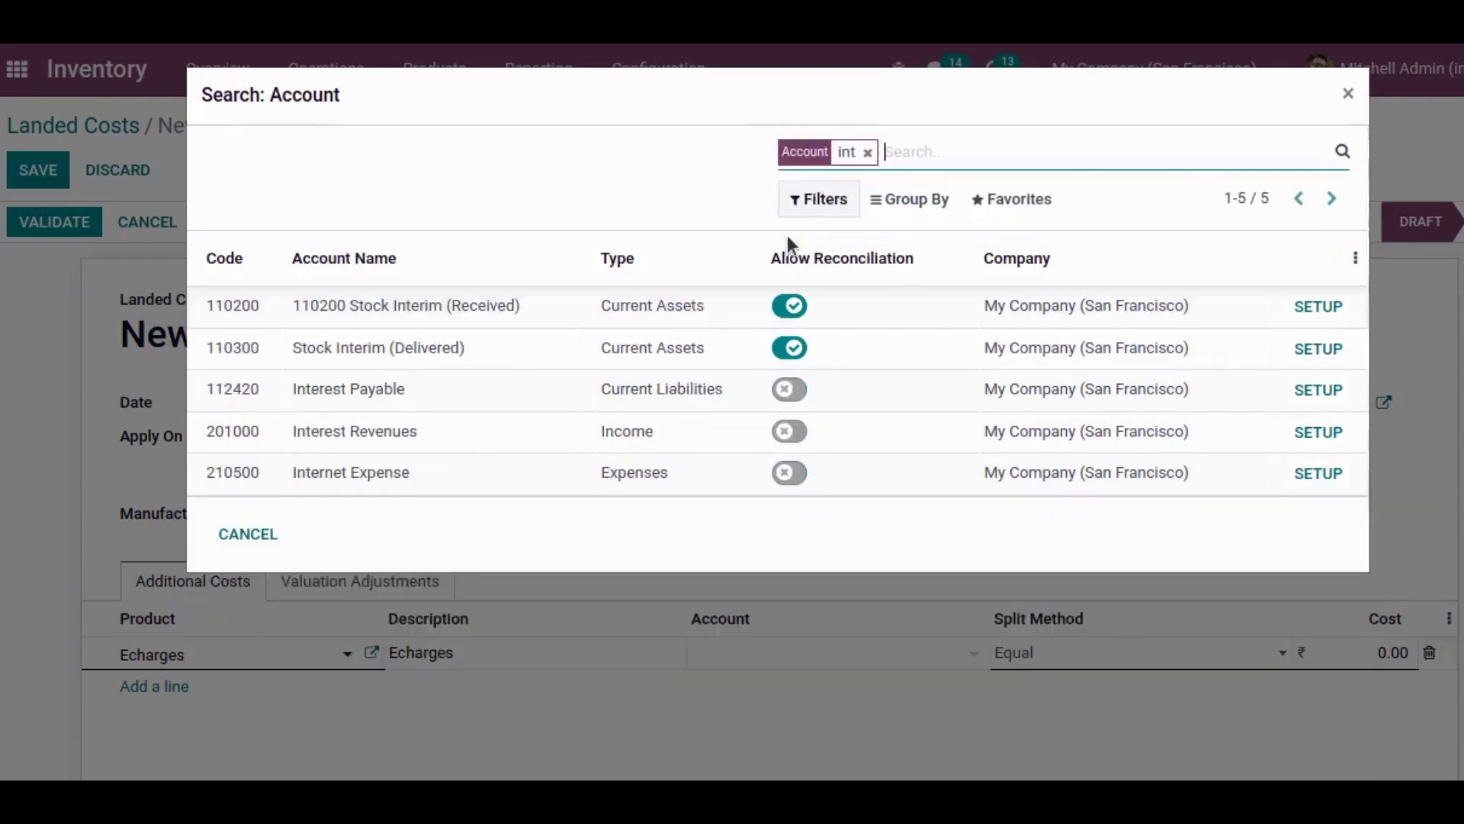
{"action": "left_click", "coordinate": [557, 326]}
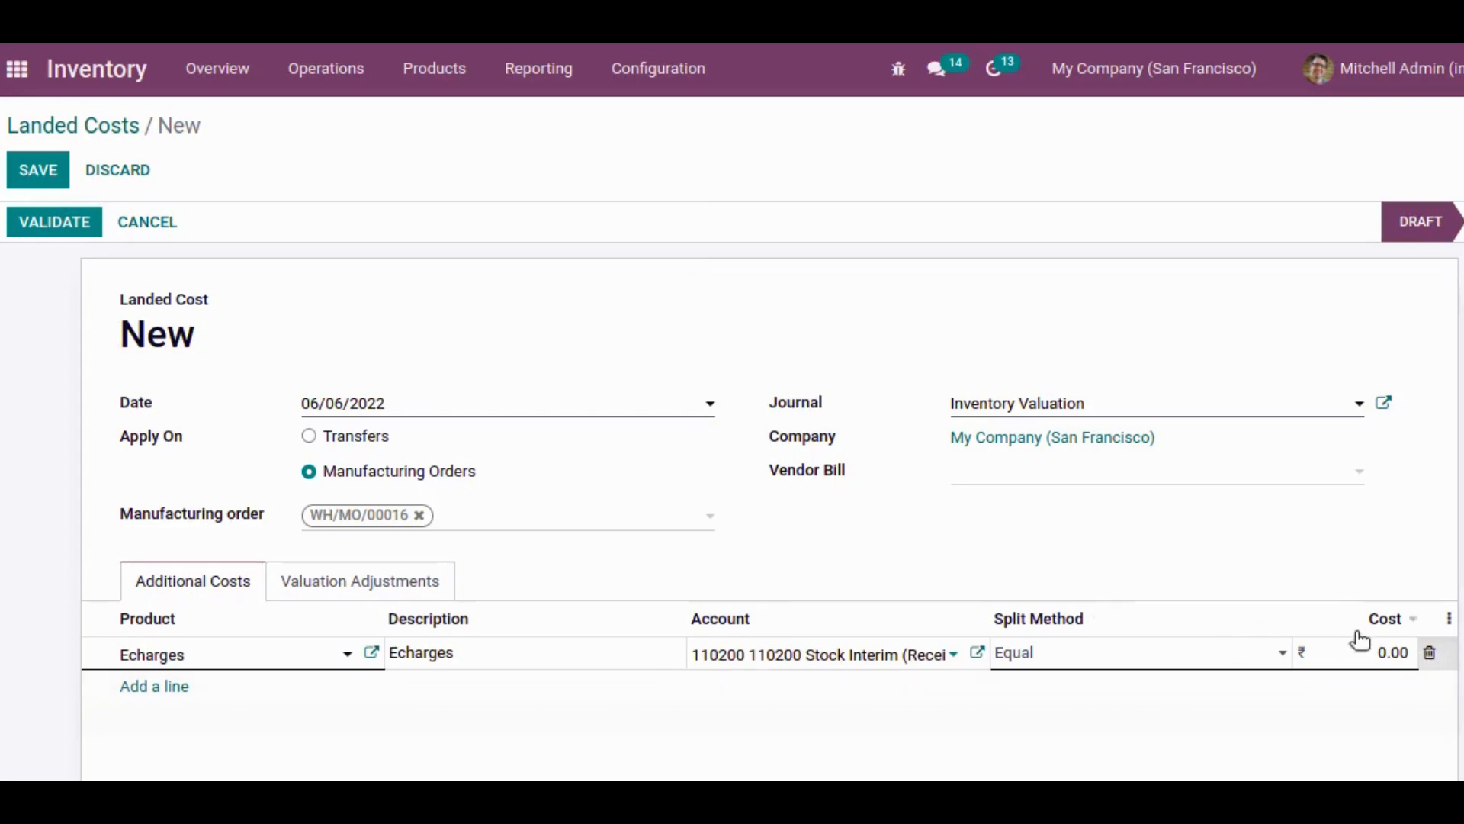
Step: Set the Echarges line's cost to 50, and save and compute the landed cost
{"action": "left_click", "coordinate": [1380, 644]}
{"action": "type", "text": "50"}
{"action": "left_click", "coordinate": [40, 169]}
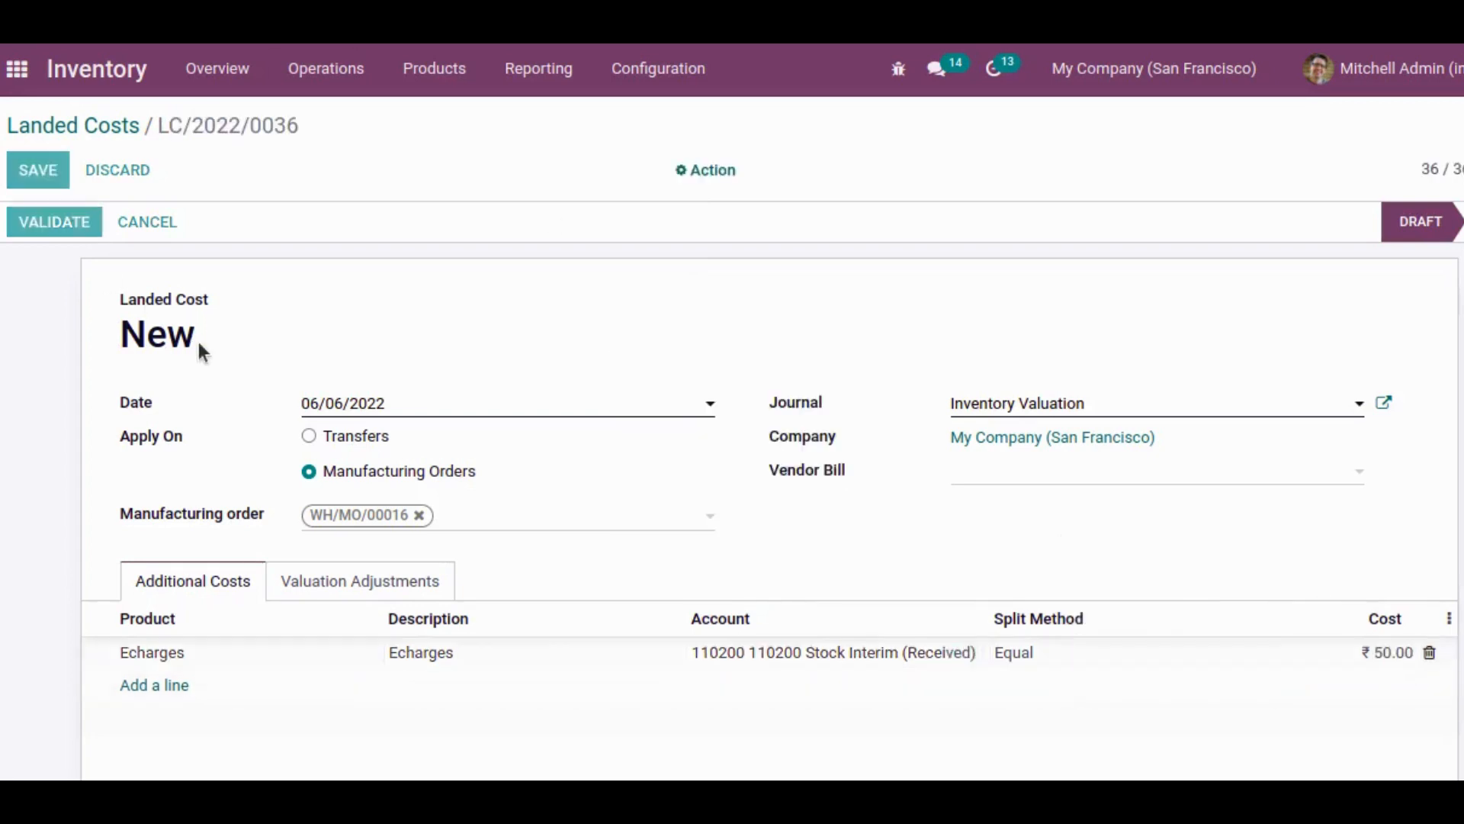
{"action": "scroll", "coordinate": [961, 639], "scroll_direction": "down", "scroll_amount": 3}
{"action": "left_click", "coordinate": [1369, 657]}
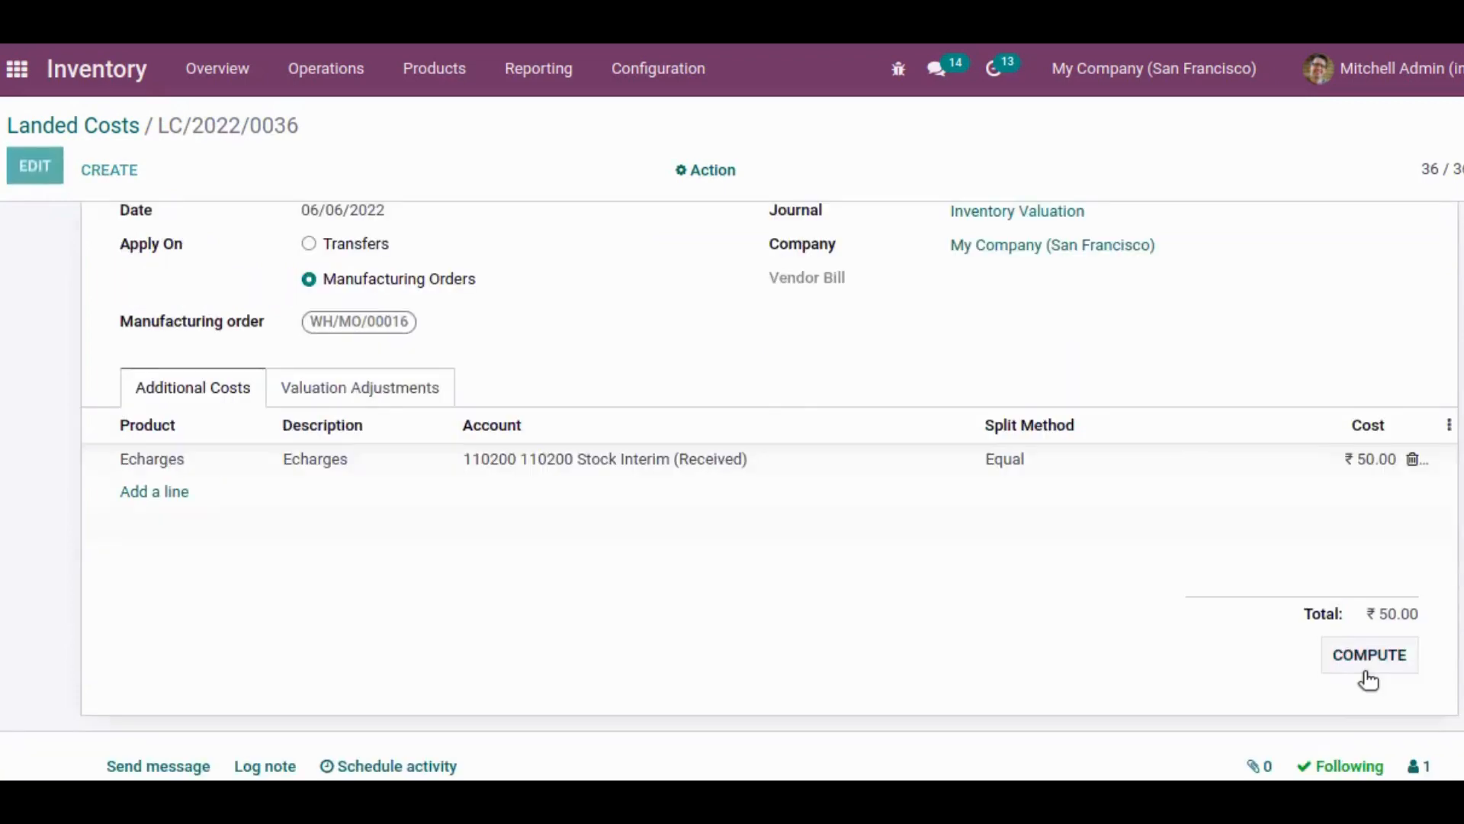
Step: Review the landed cost's valuation adjustments, validate the record, and return to the apps overview
{"action": "left_click", "coordinate": [361, 577]}
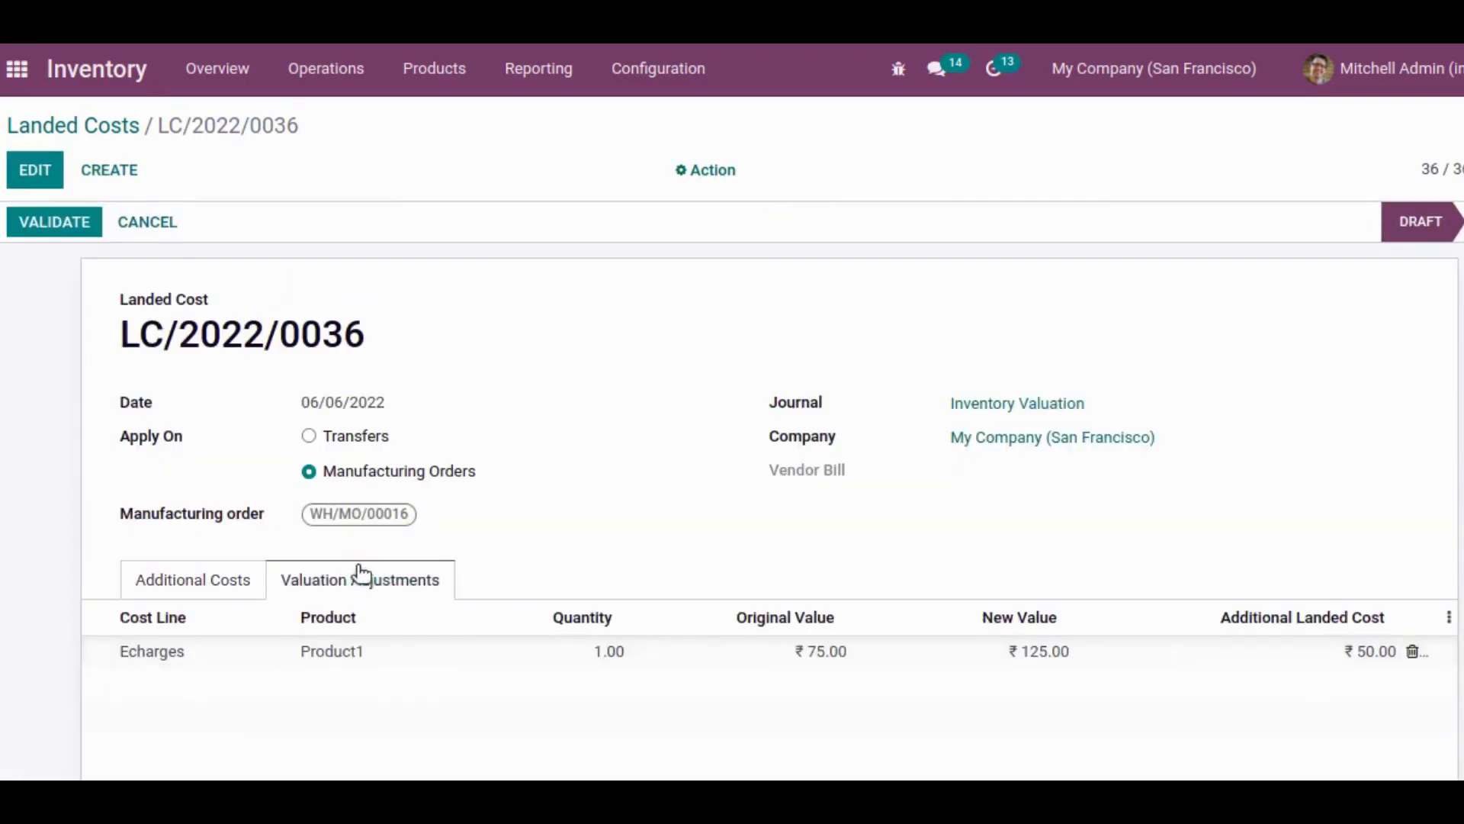
{"action": "scroll", "coordinate": [714, 589], "scroll_direction": "down", "scroll_amount": 1}
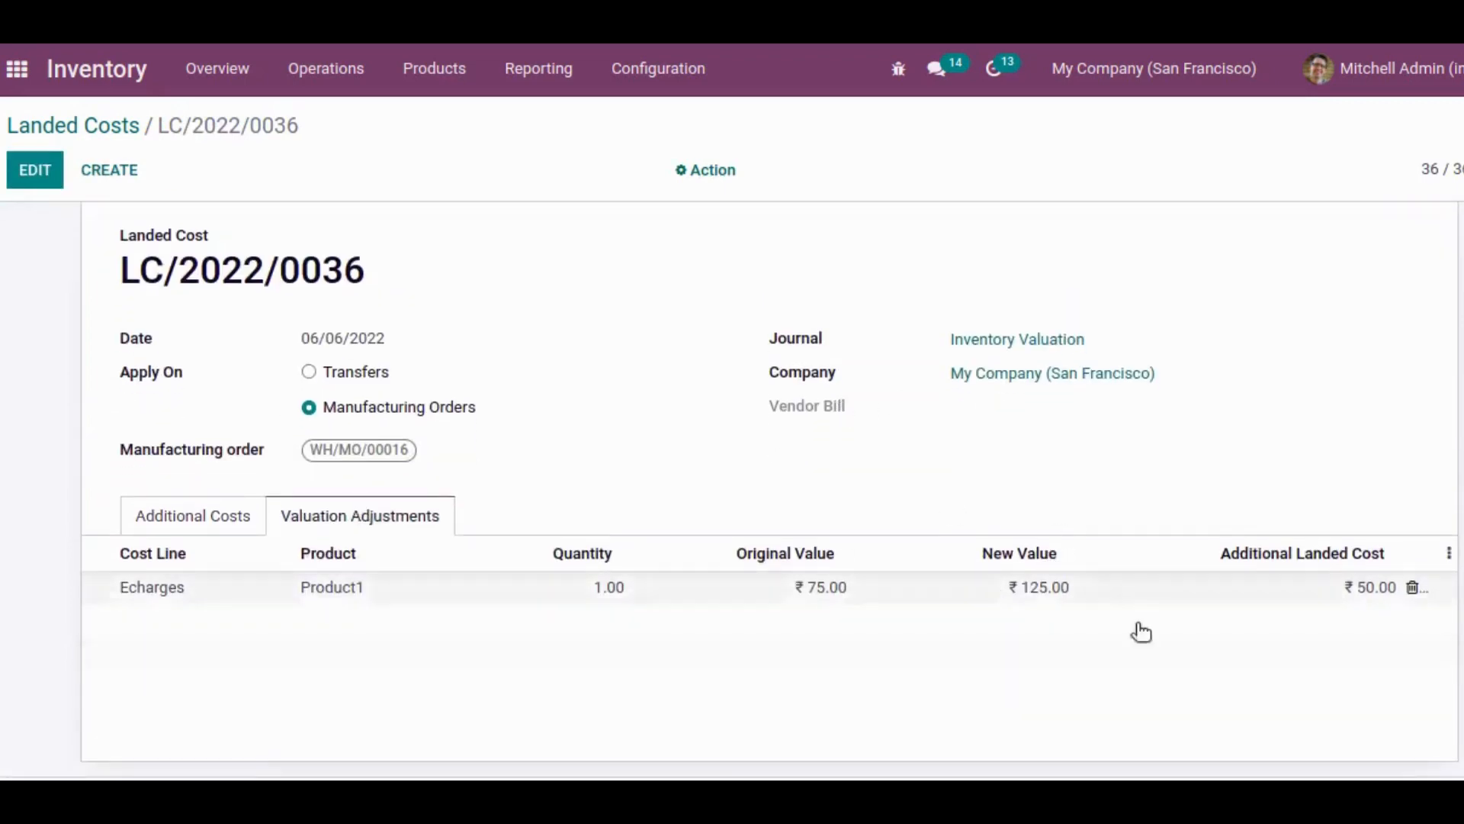
{"action": "scroll", "coordinate": [1142, 720], "scroll_direction": "up", "scroll_amount": 1}
{"action": "left_click", "coordinate": [86, 215]}
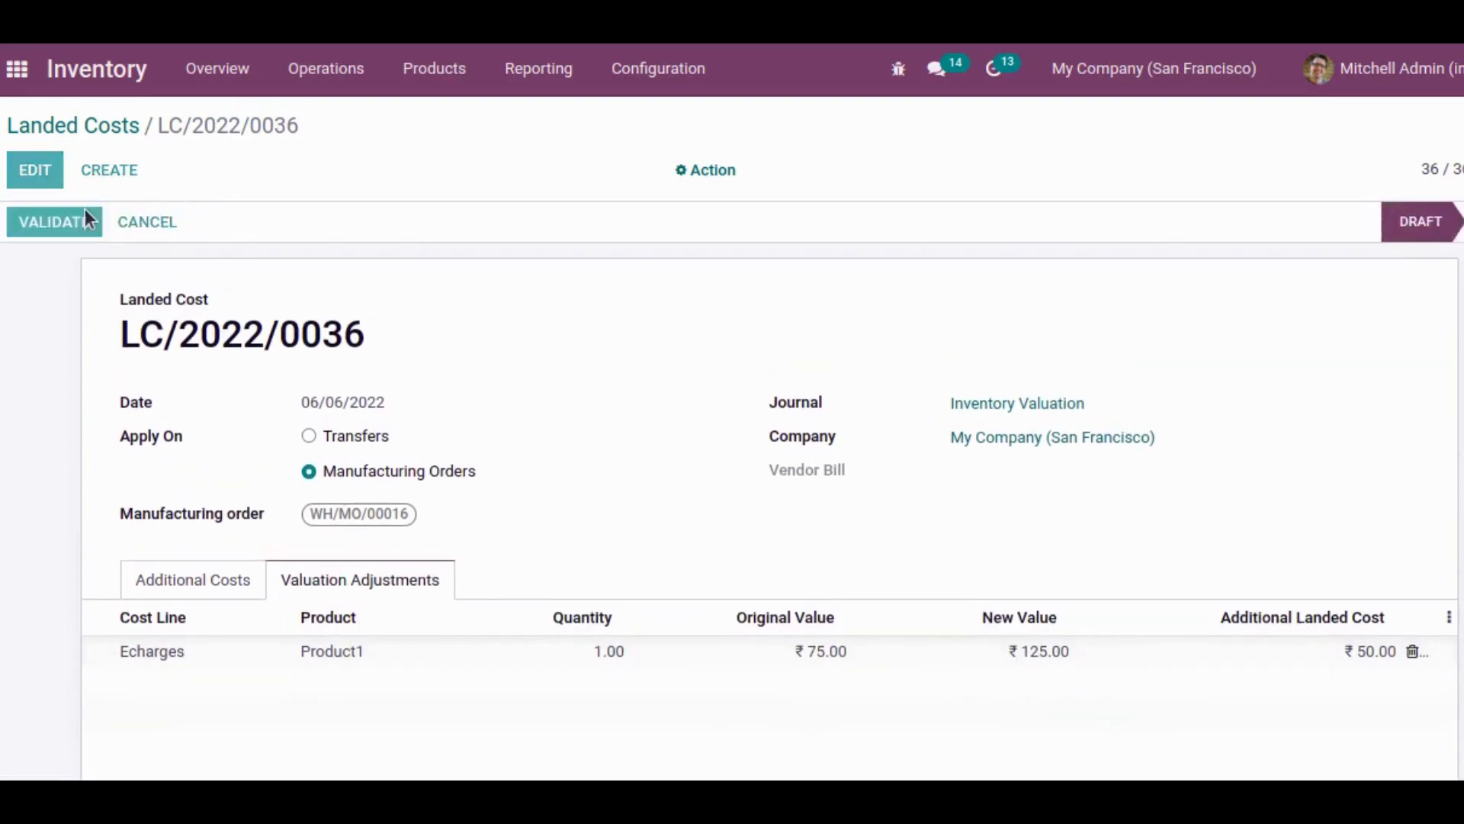
{"action": "left_click", "coordinate": [14, 67]}
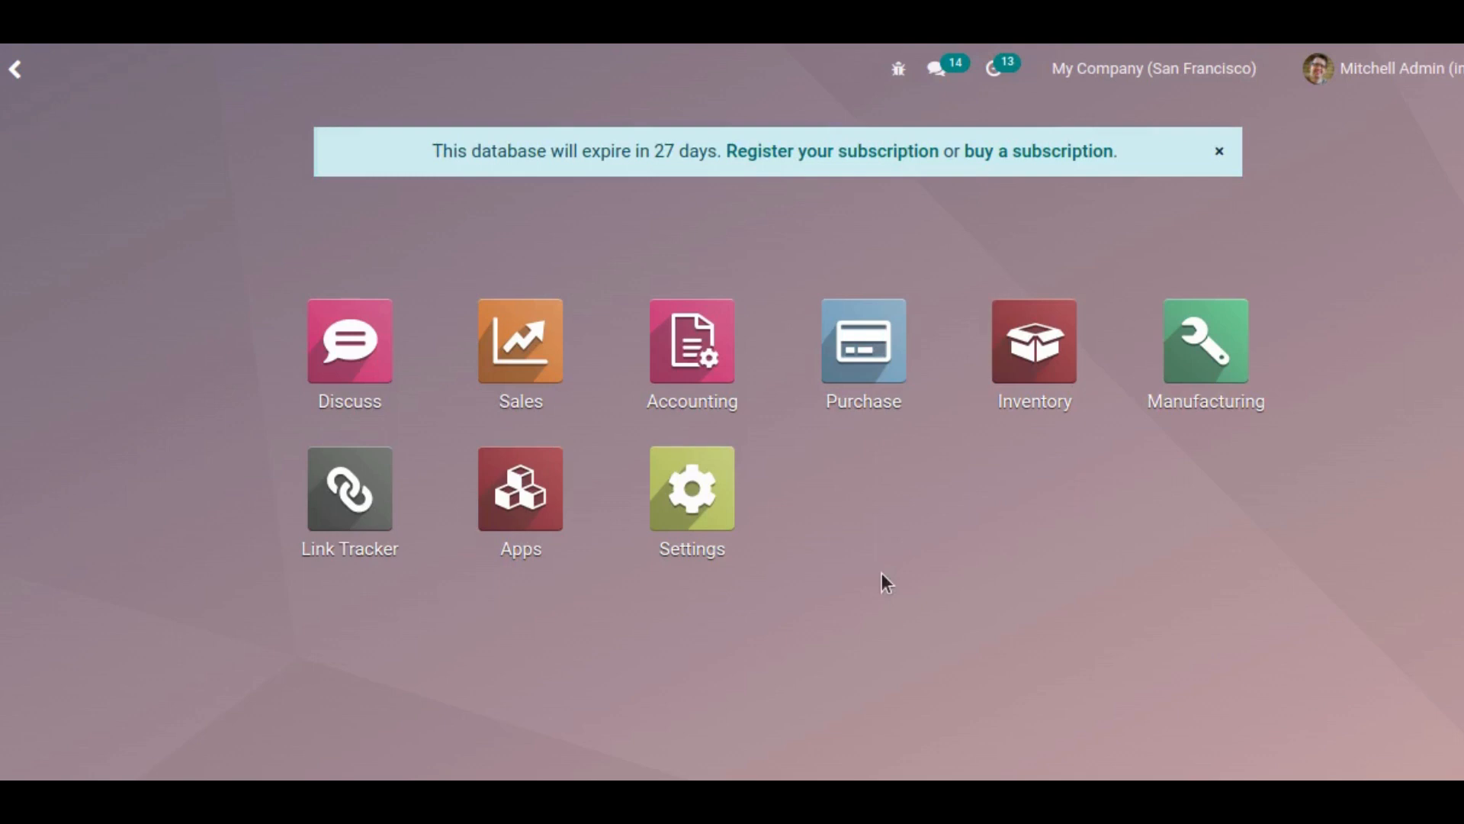